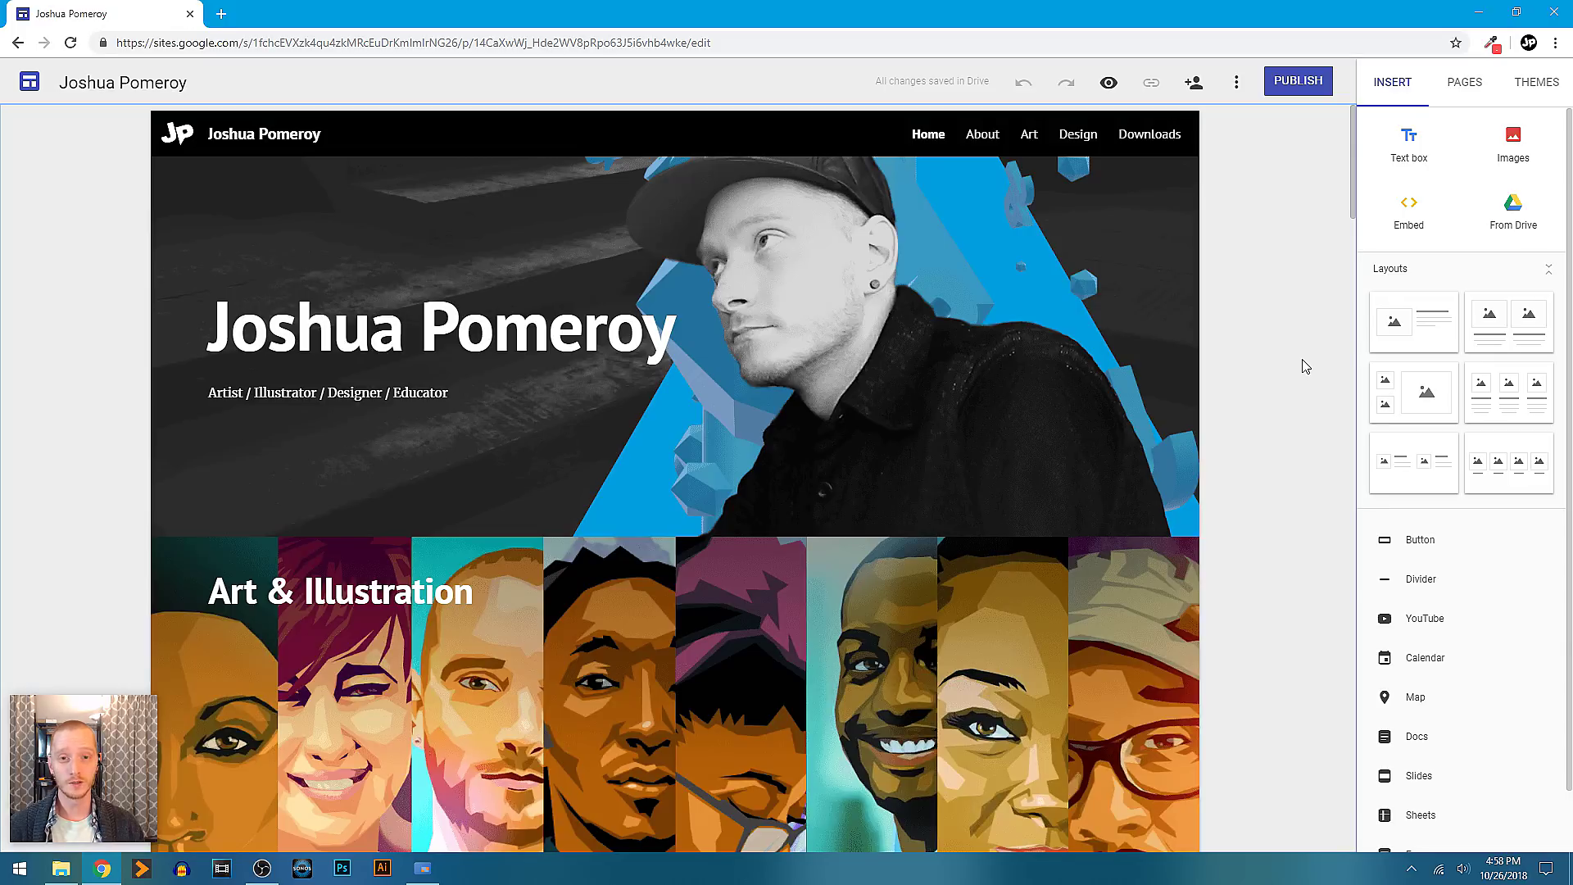
Return from the portfolio site editor to the Google Sites home page via the logo
left_click(29, 82)
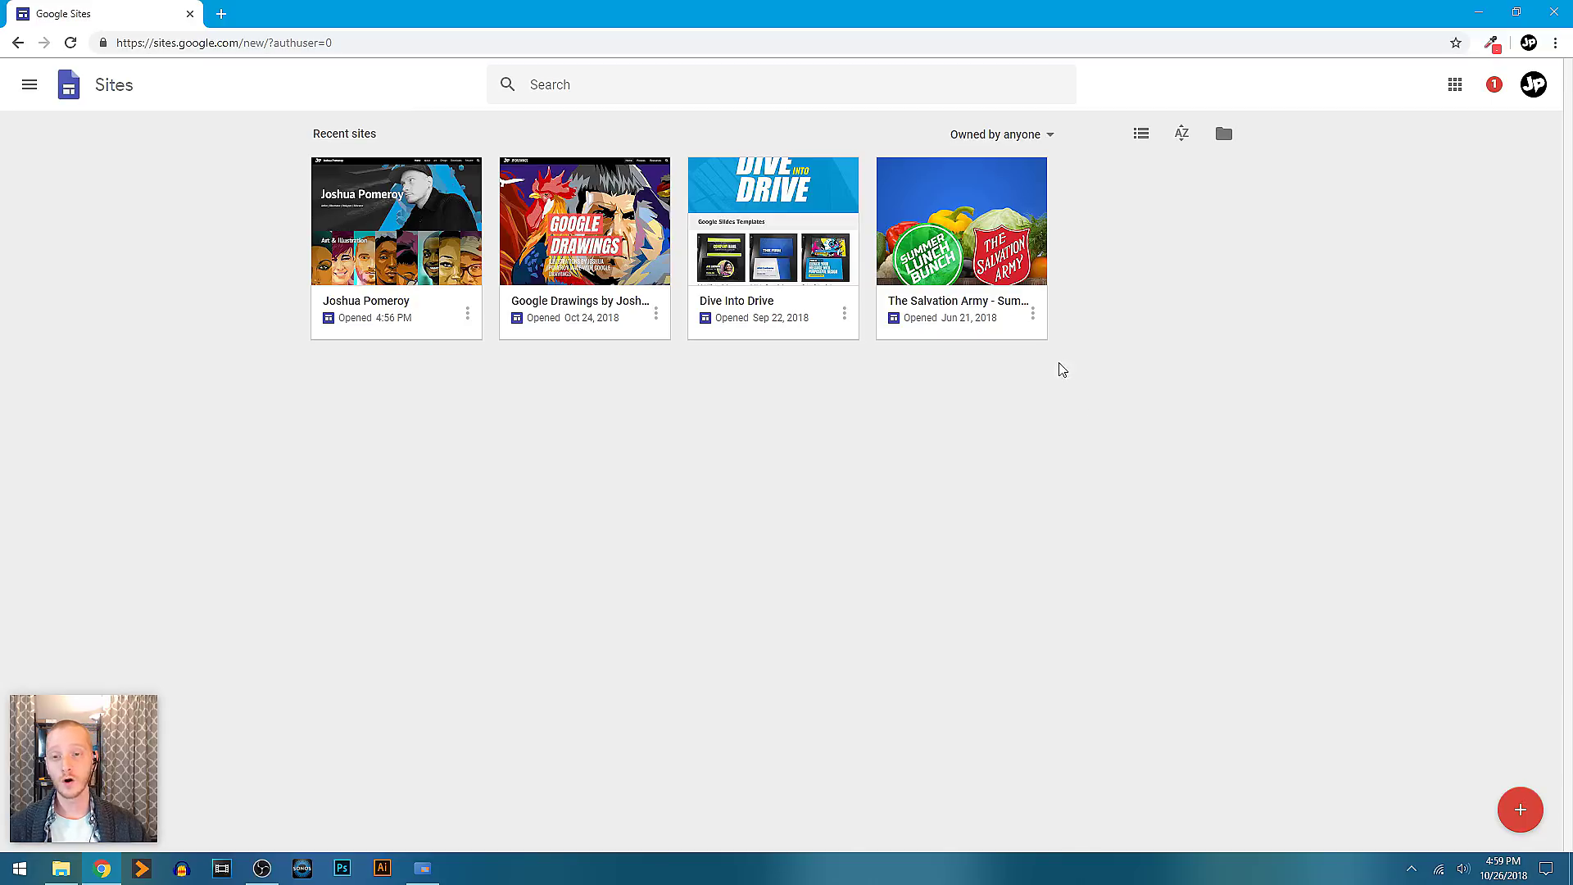
Open a new blank browser tab beside the Google Sites tab
left_click(219, 15)
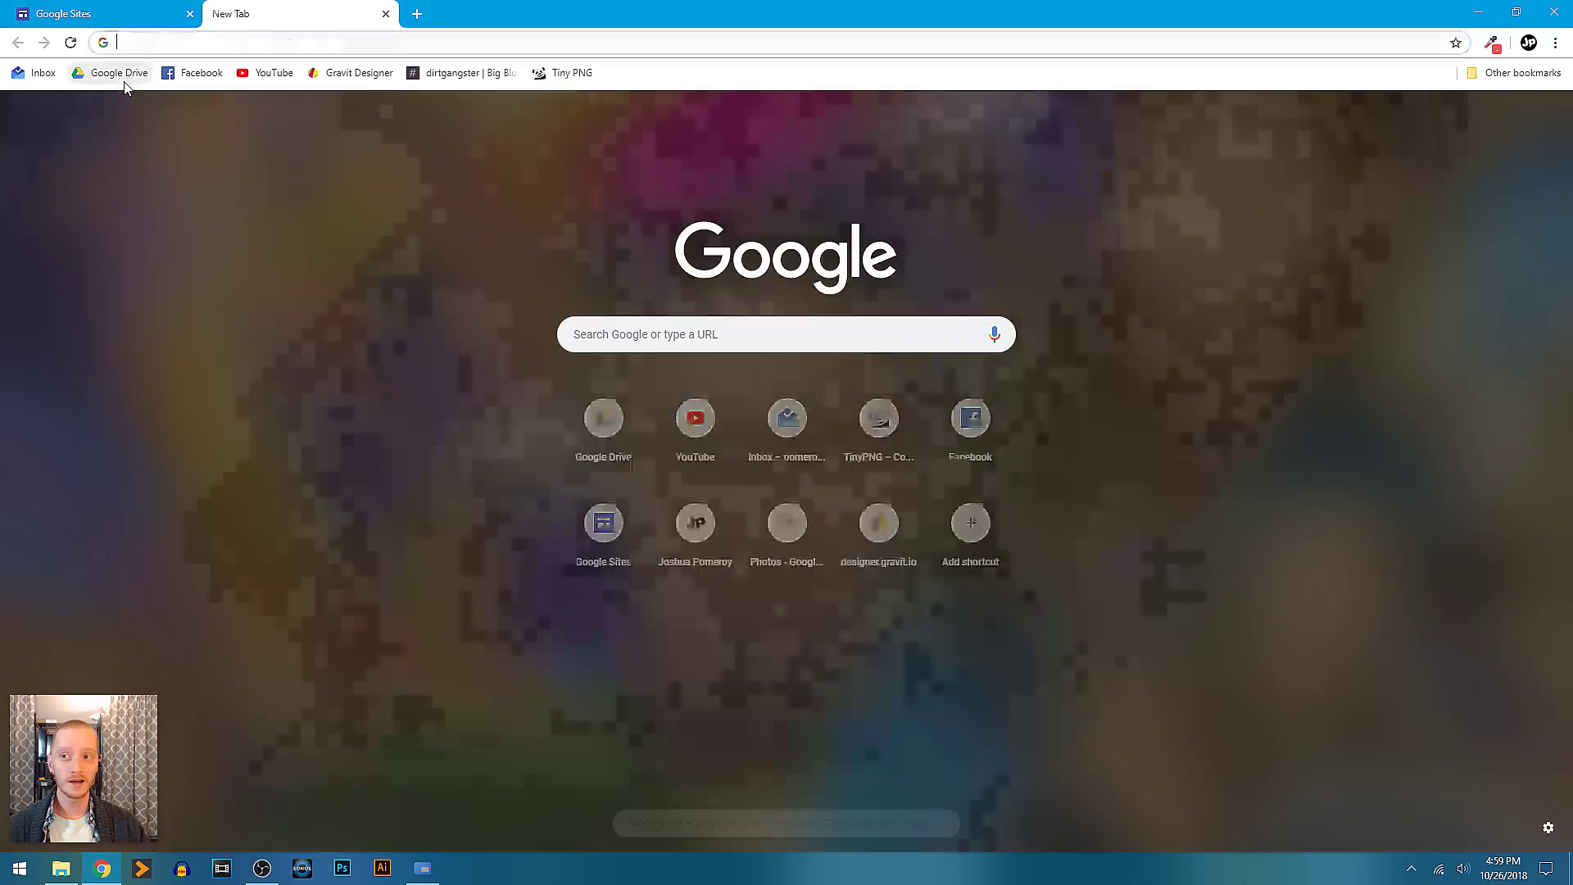
Open Google Drive in the new tab and expand New > More to reveal Google Sites
left_click(122, 73)
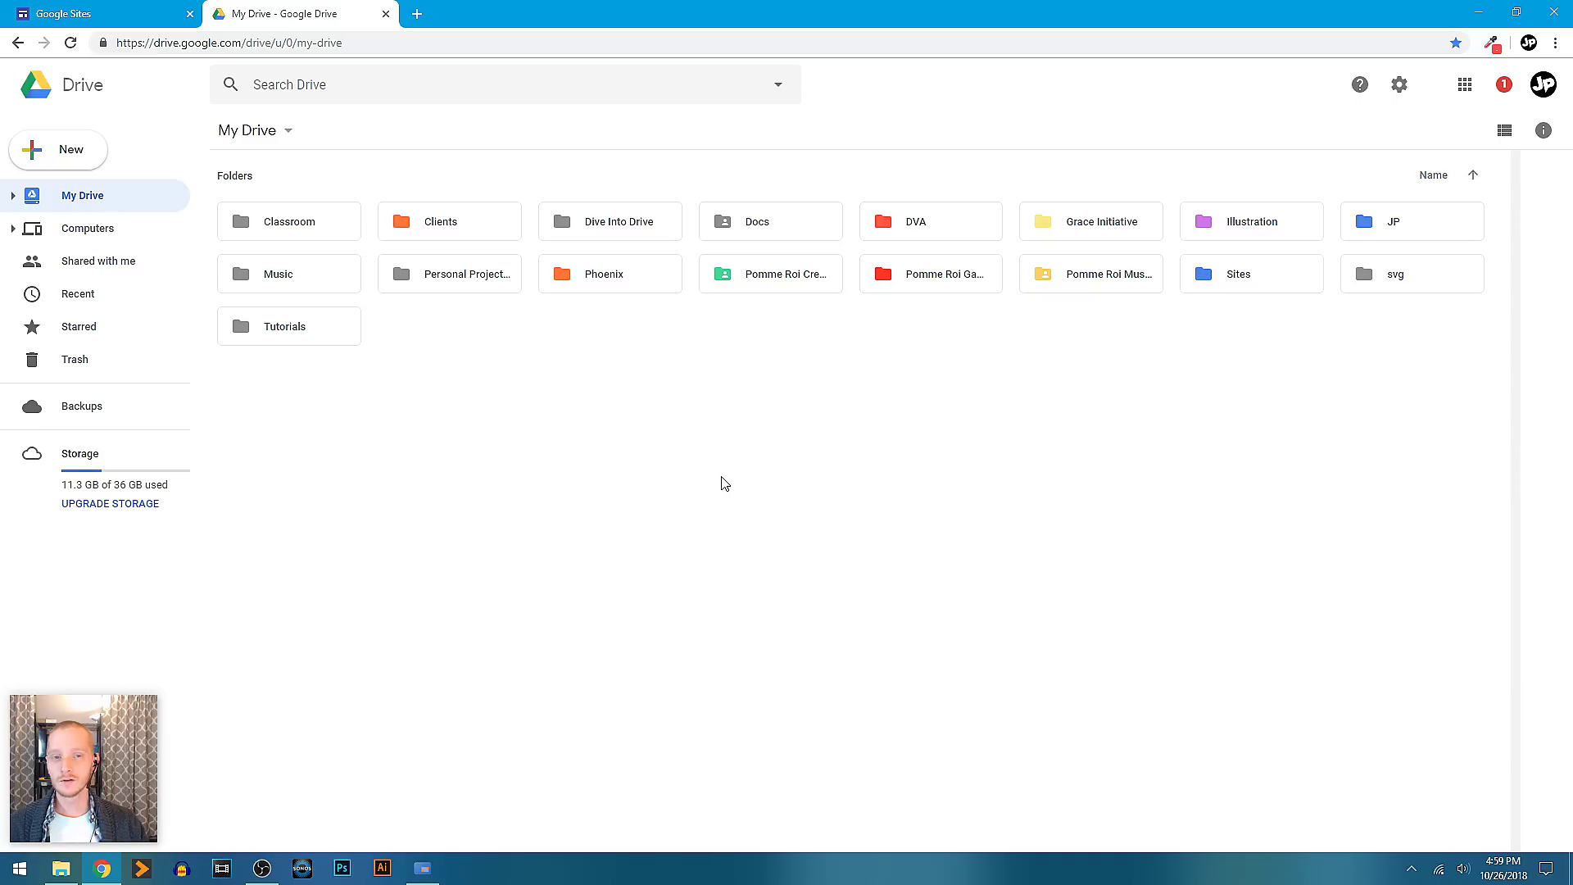
right_click(800, 424)
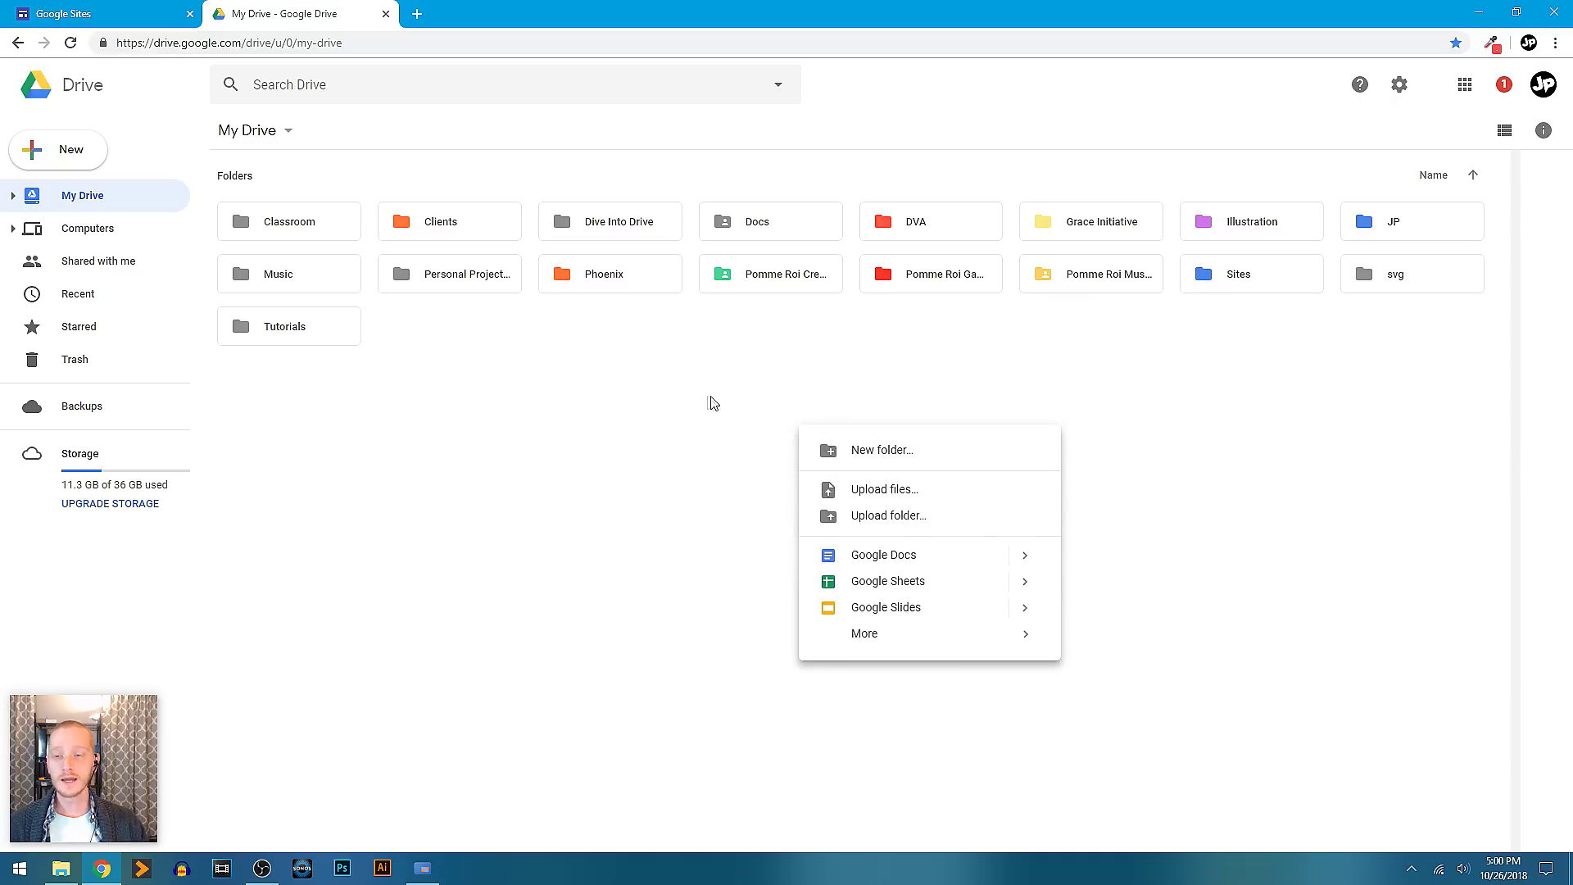
mouse_move(987, 643)
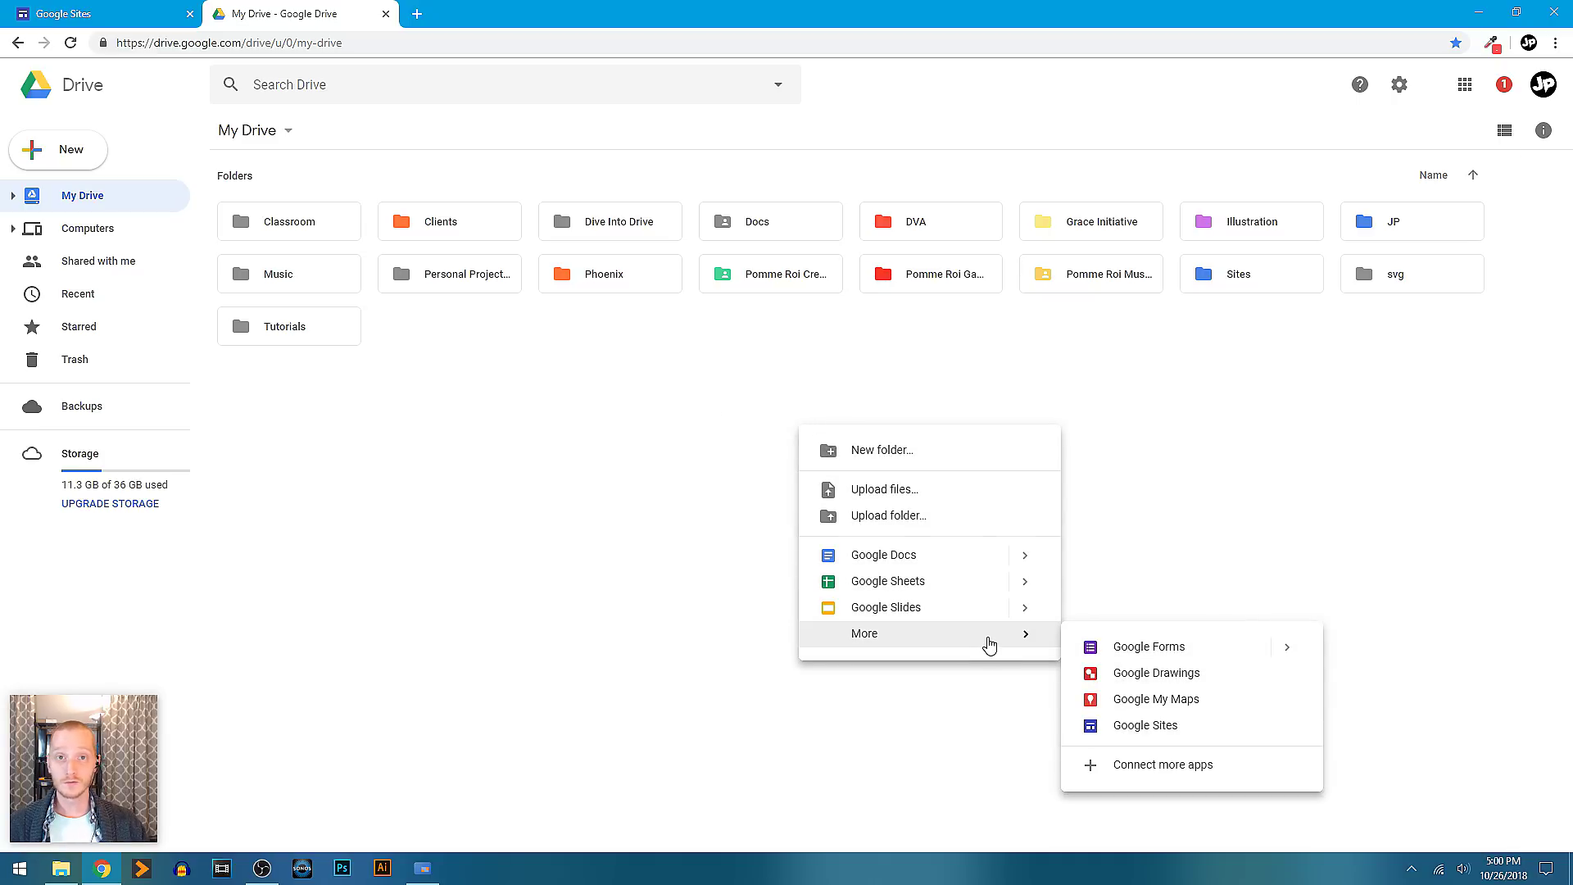
right_click(689, 378)
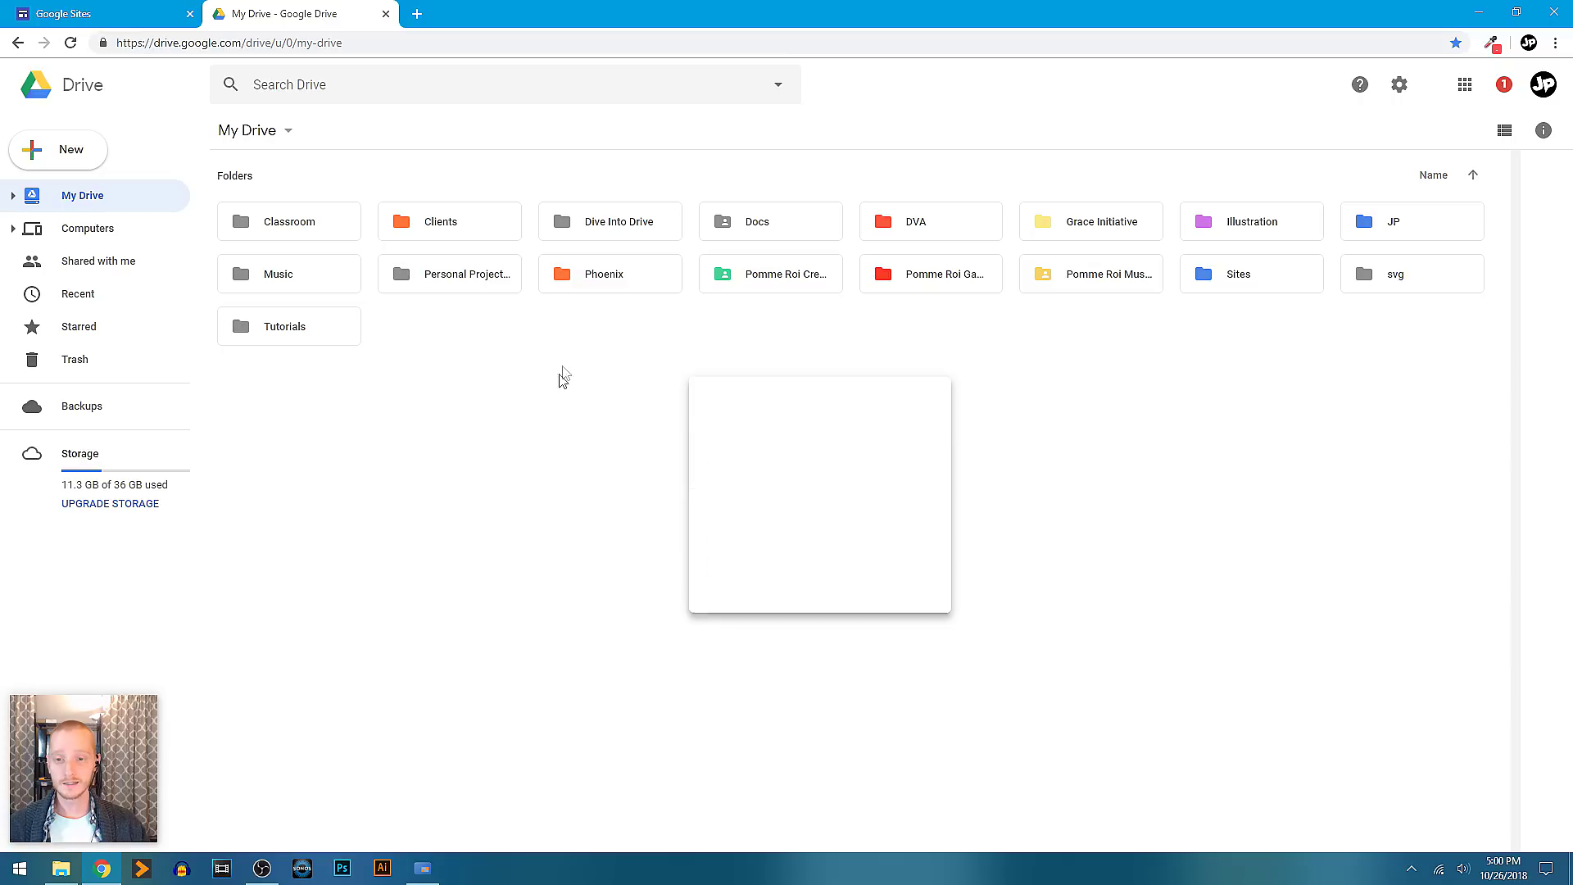
right_click(983, 402)
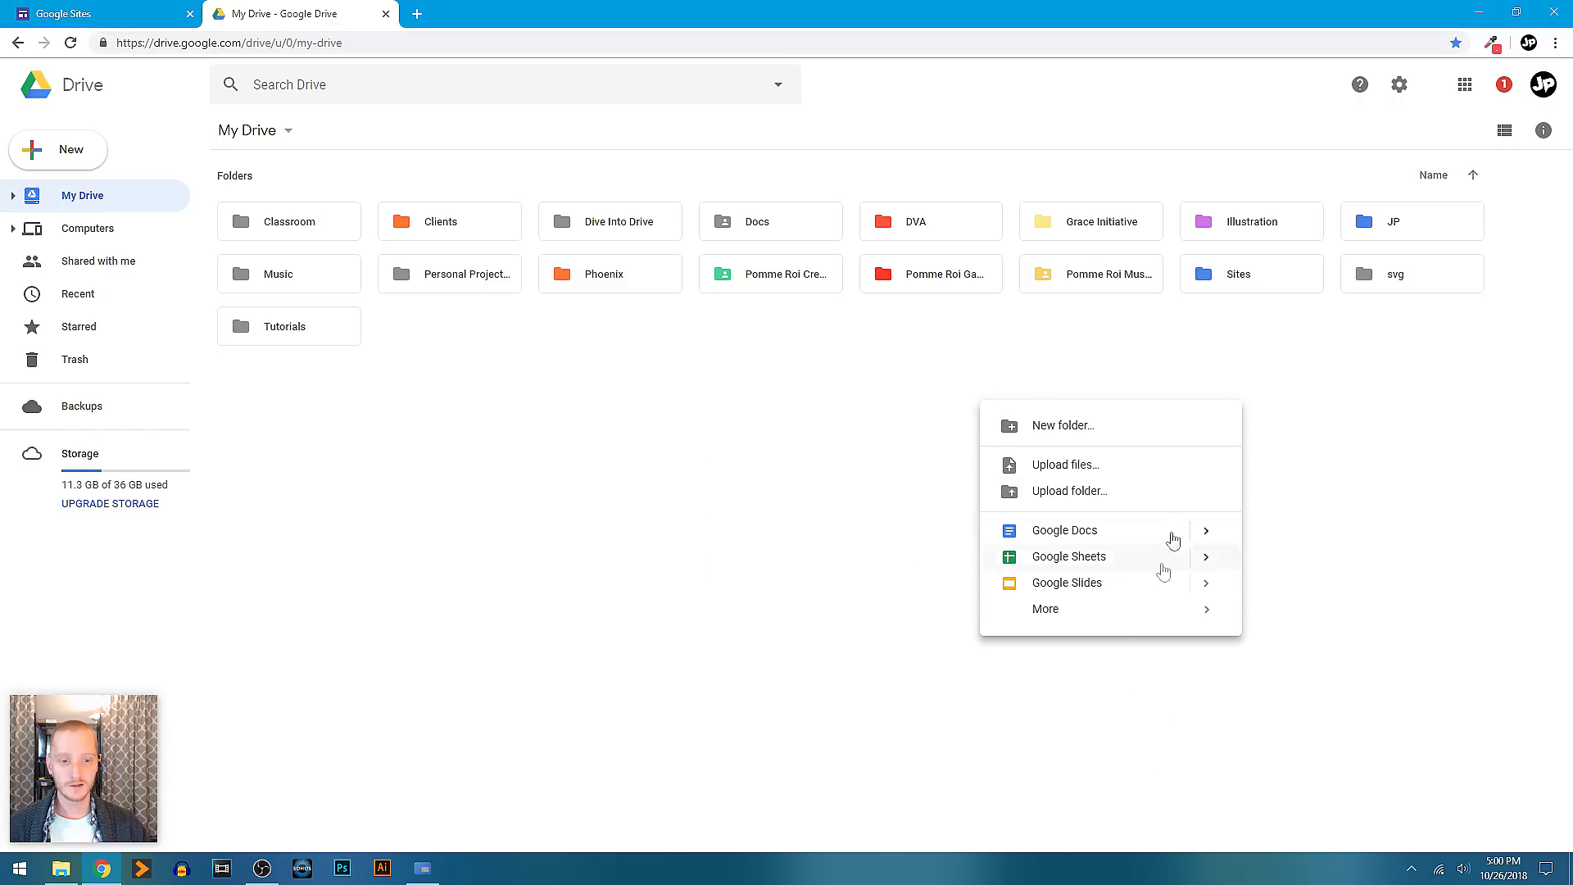
mouse_move(1157, 613)
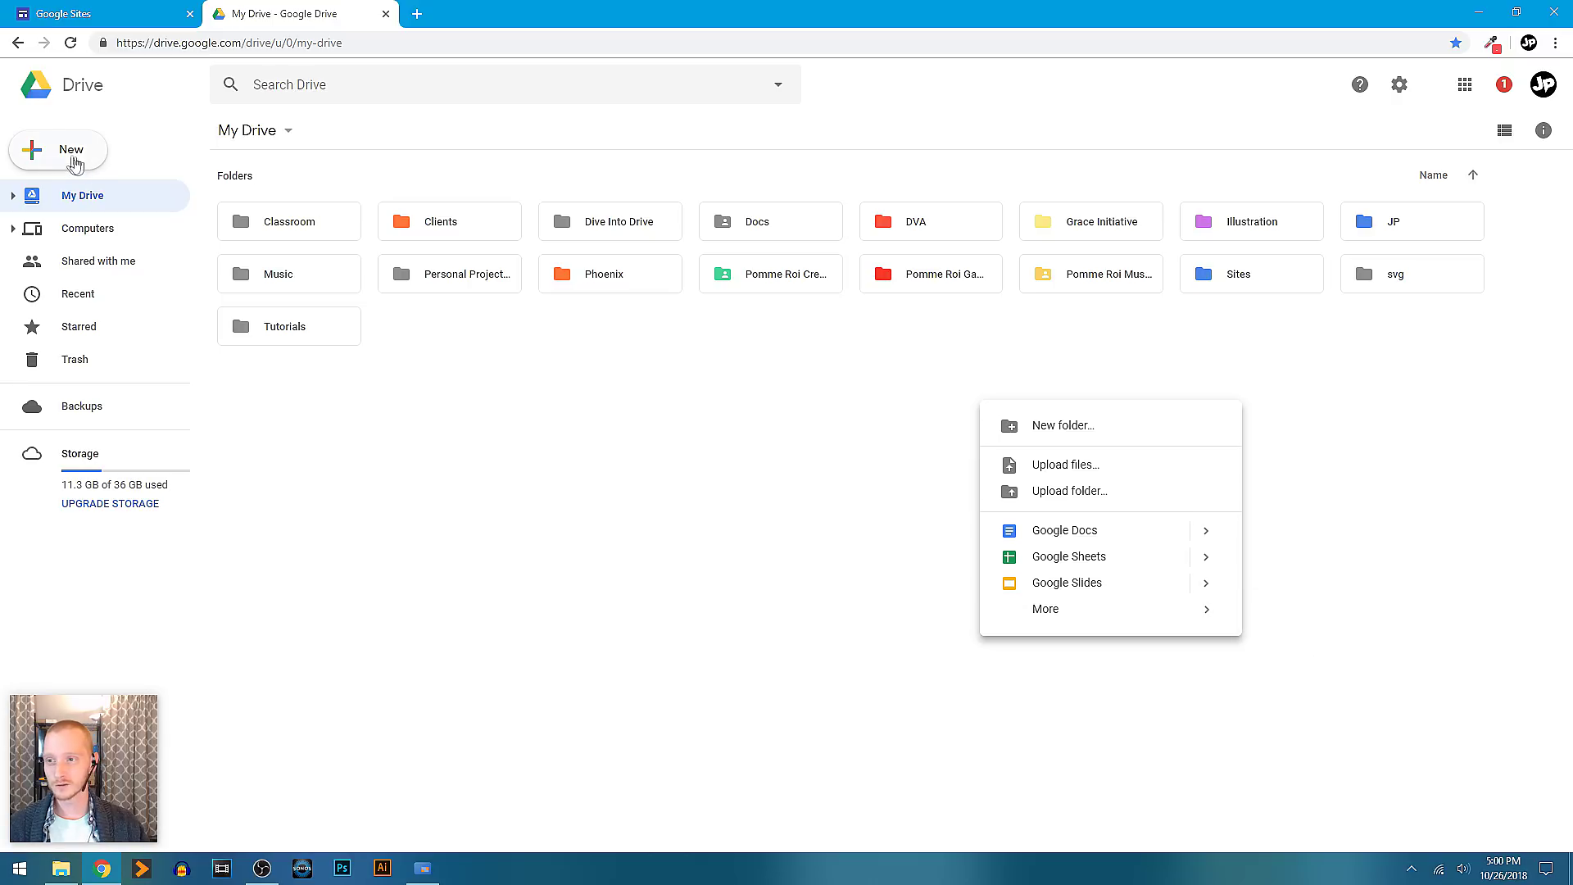
left_click(74, 160)
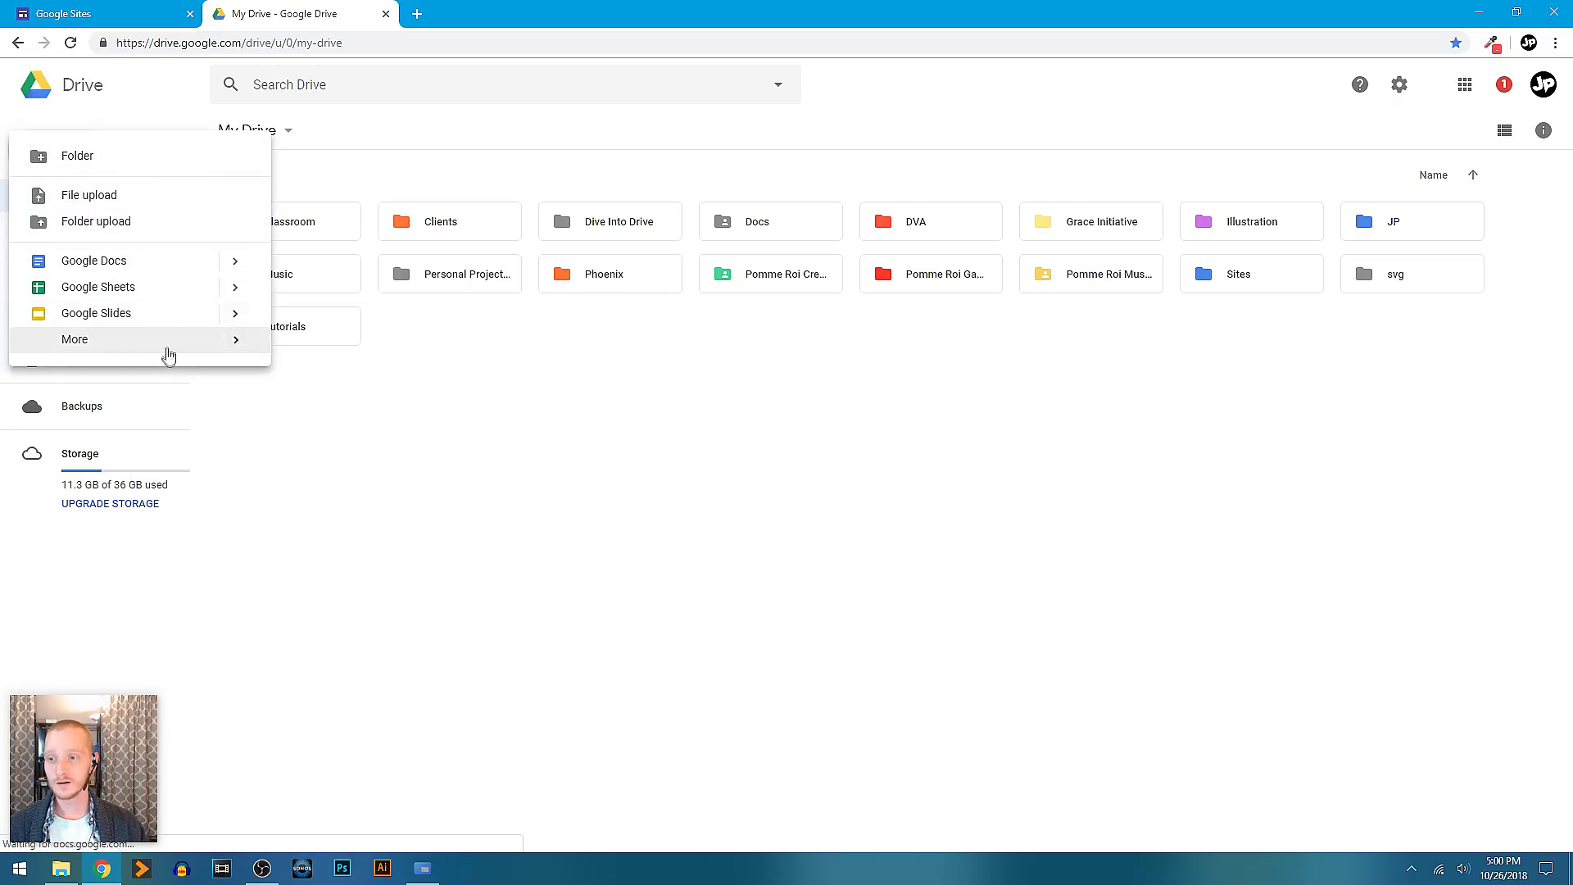
mouse_move(182, 348)
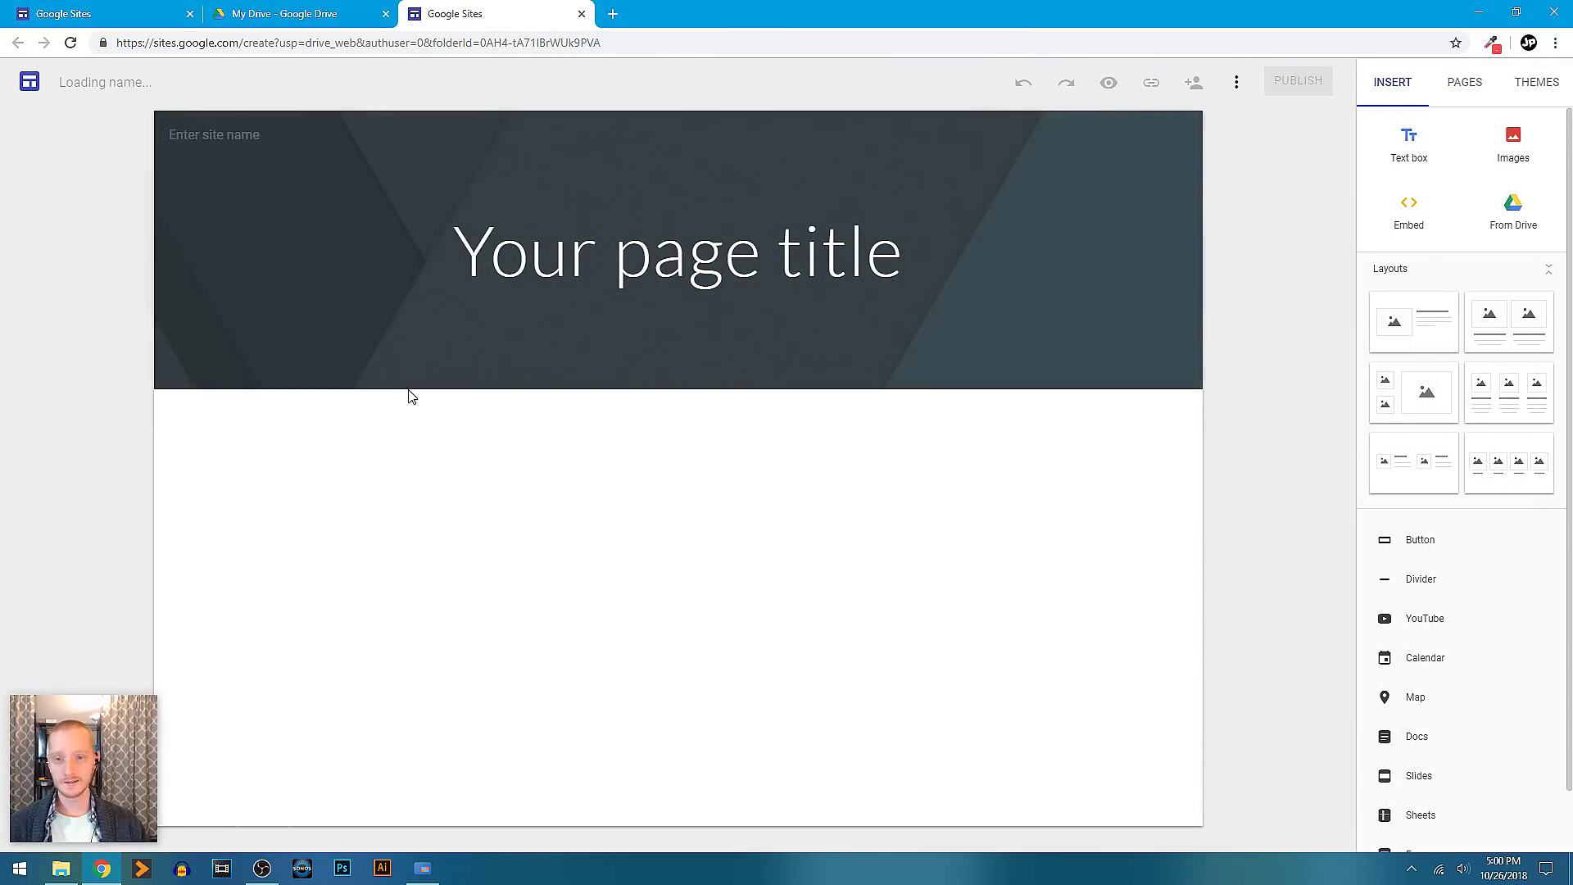
Choose Google Sites from Drive's More menu to create an untitled site
mouse_move(416, 381)
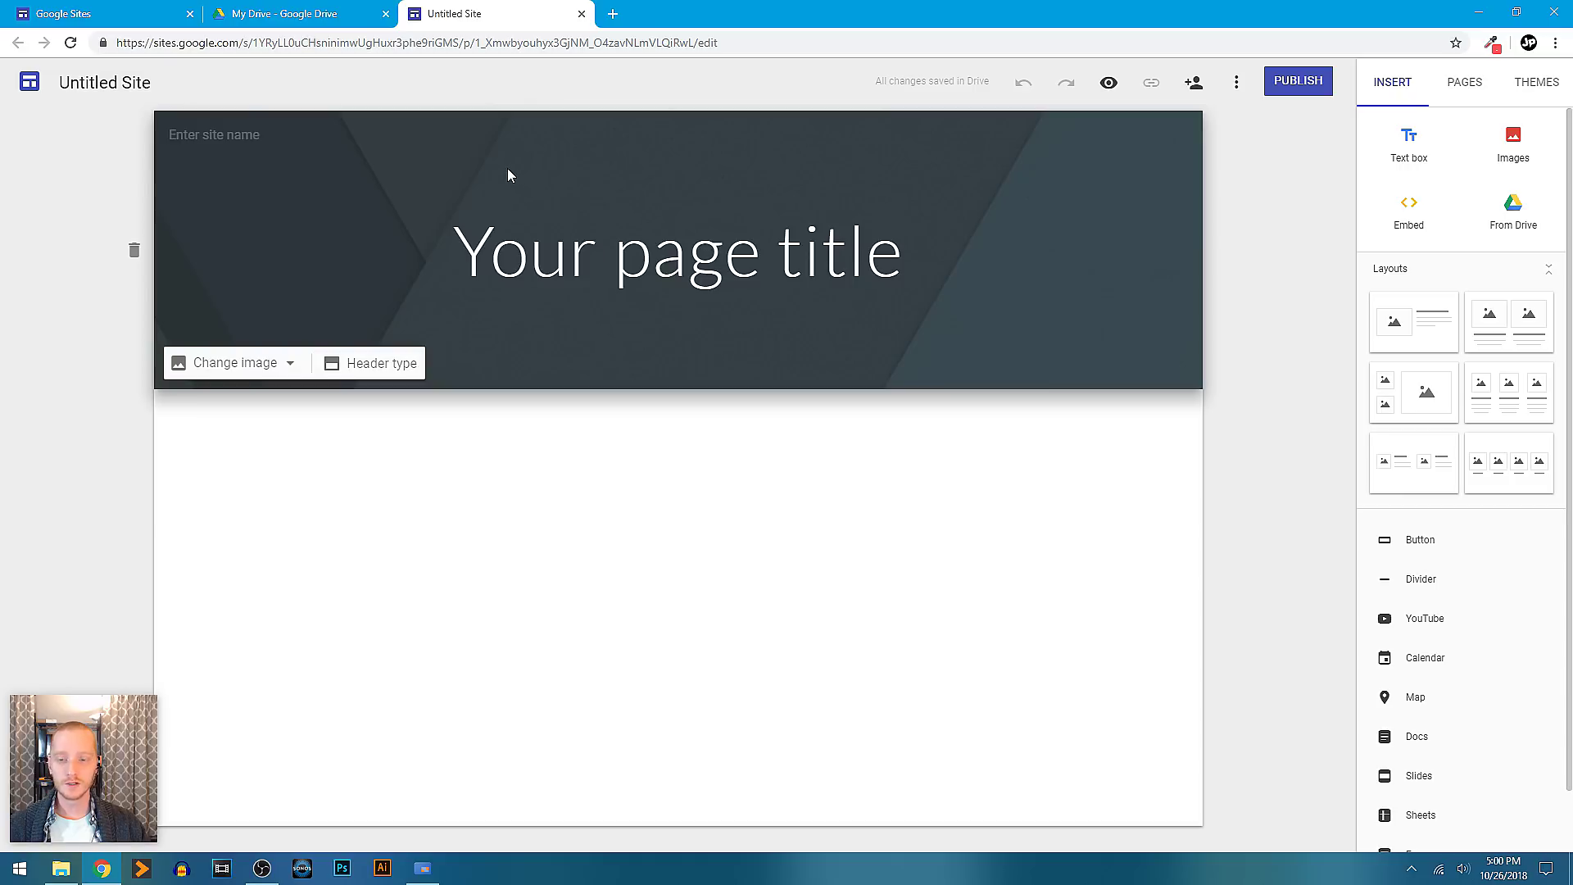
Open the Google Drawings site from Recent sites and close the Untitled Site tab
left_click(155, 23)
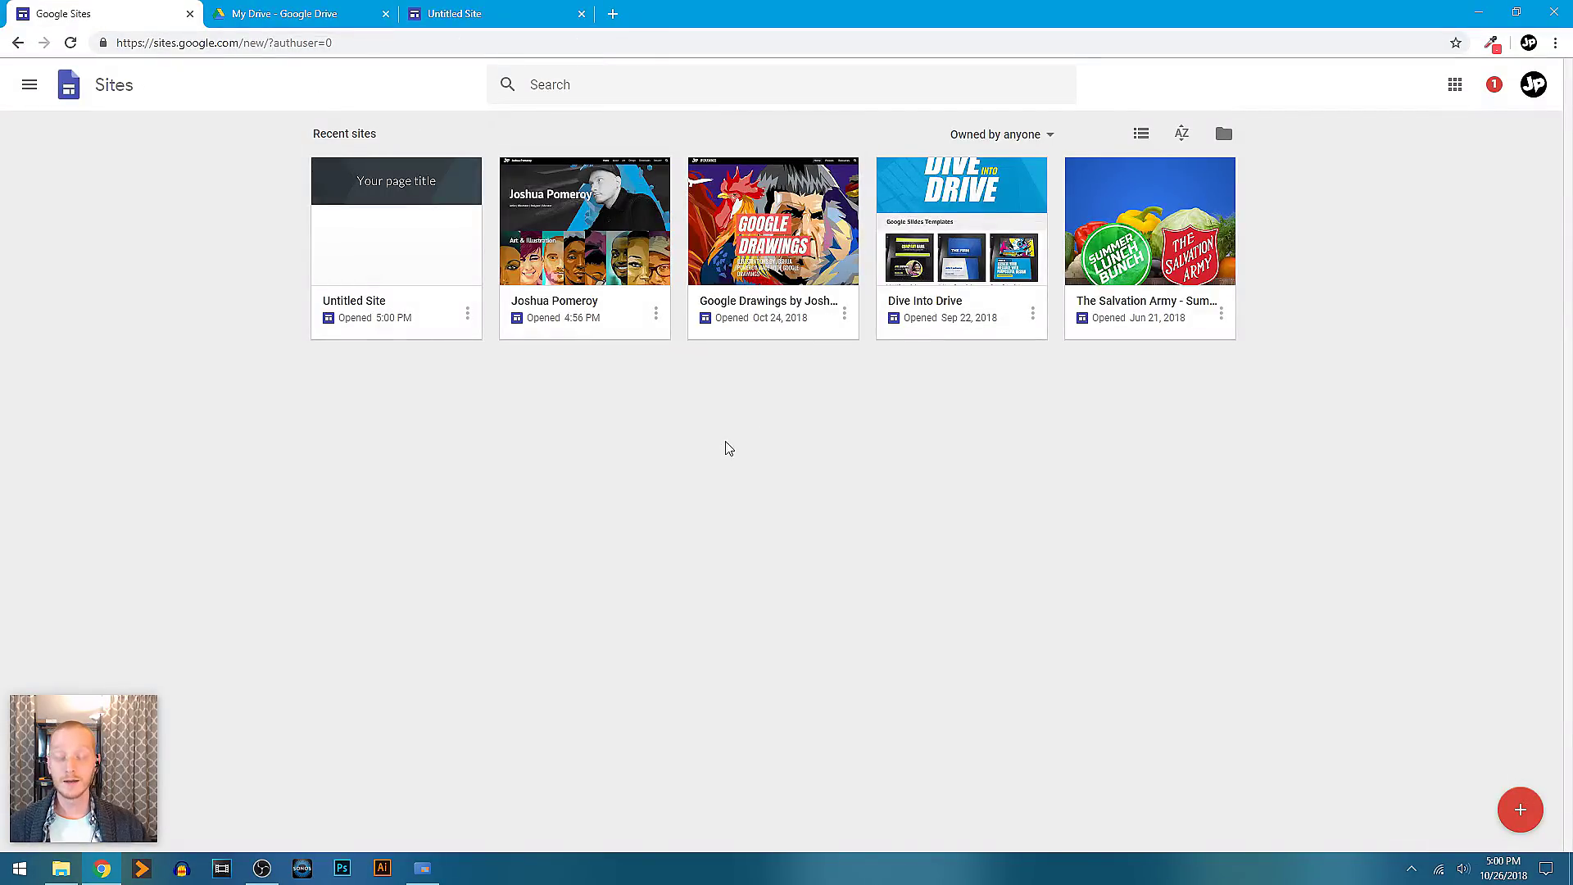
left_click(791, 246)
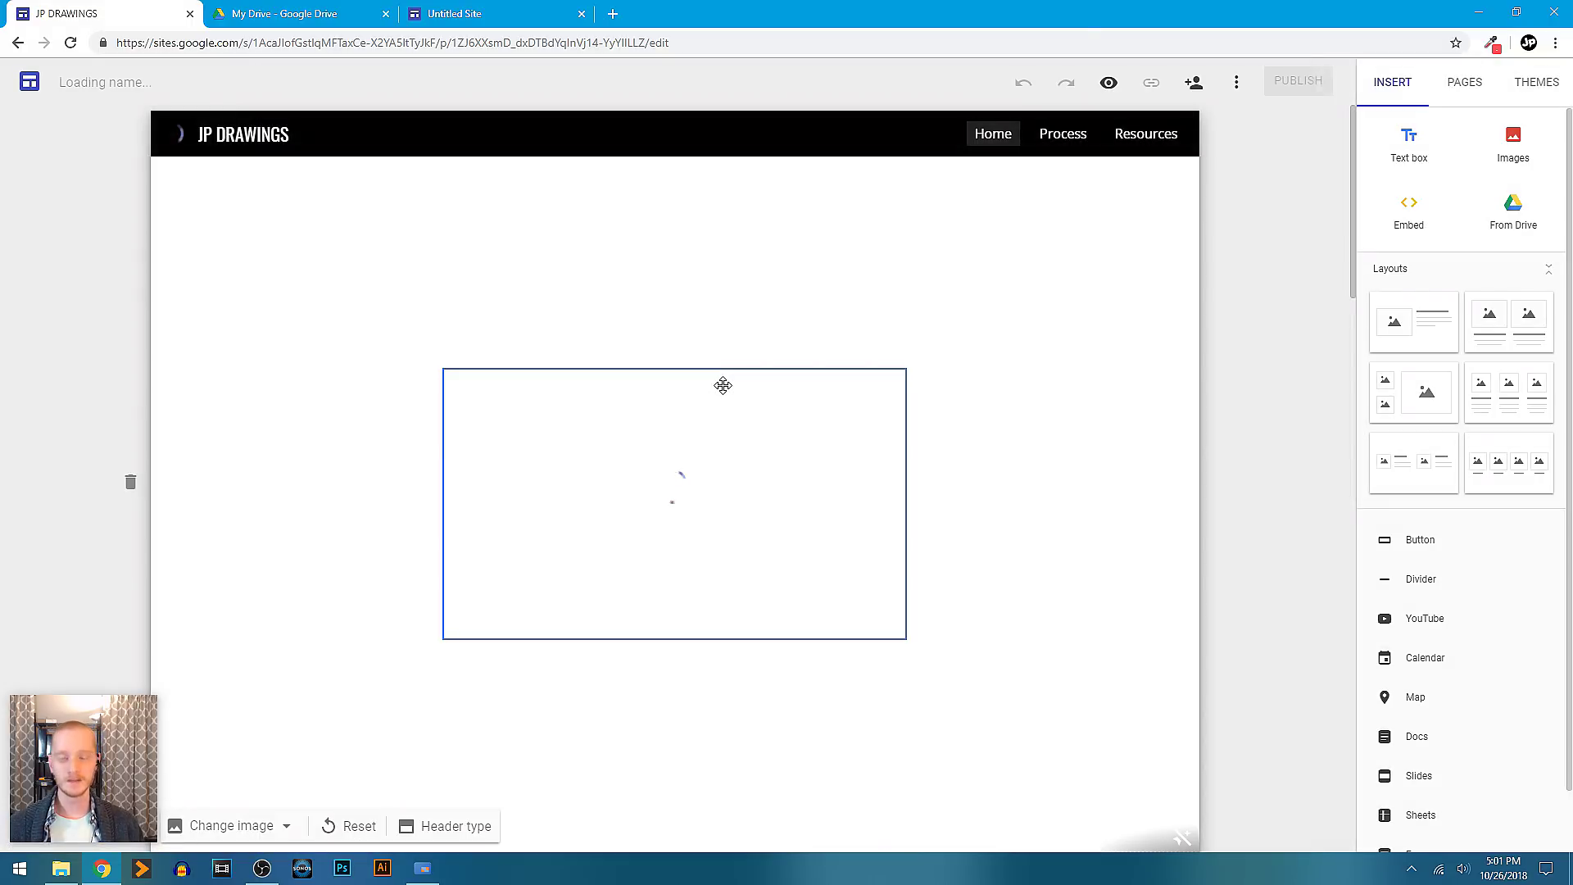
left_click(582, 14)
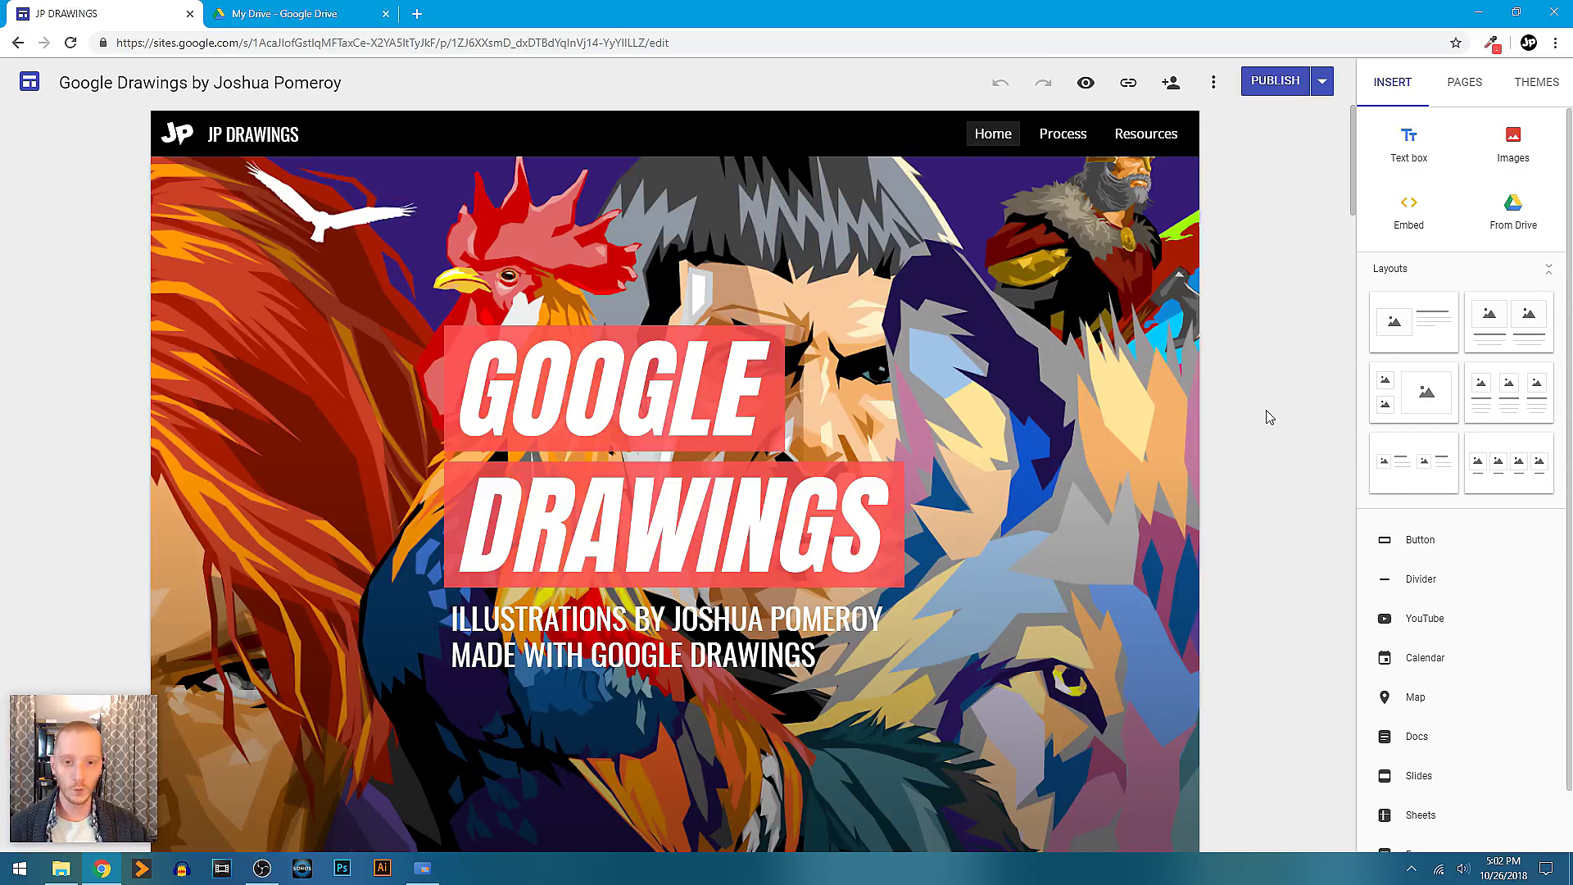
scroll(1275, 390, "down", 8)
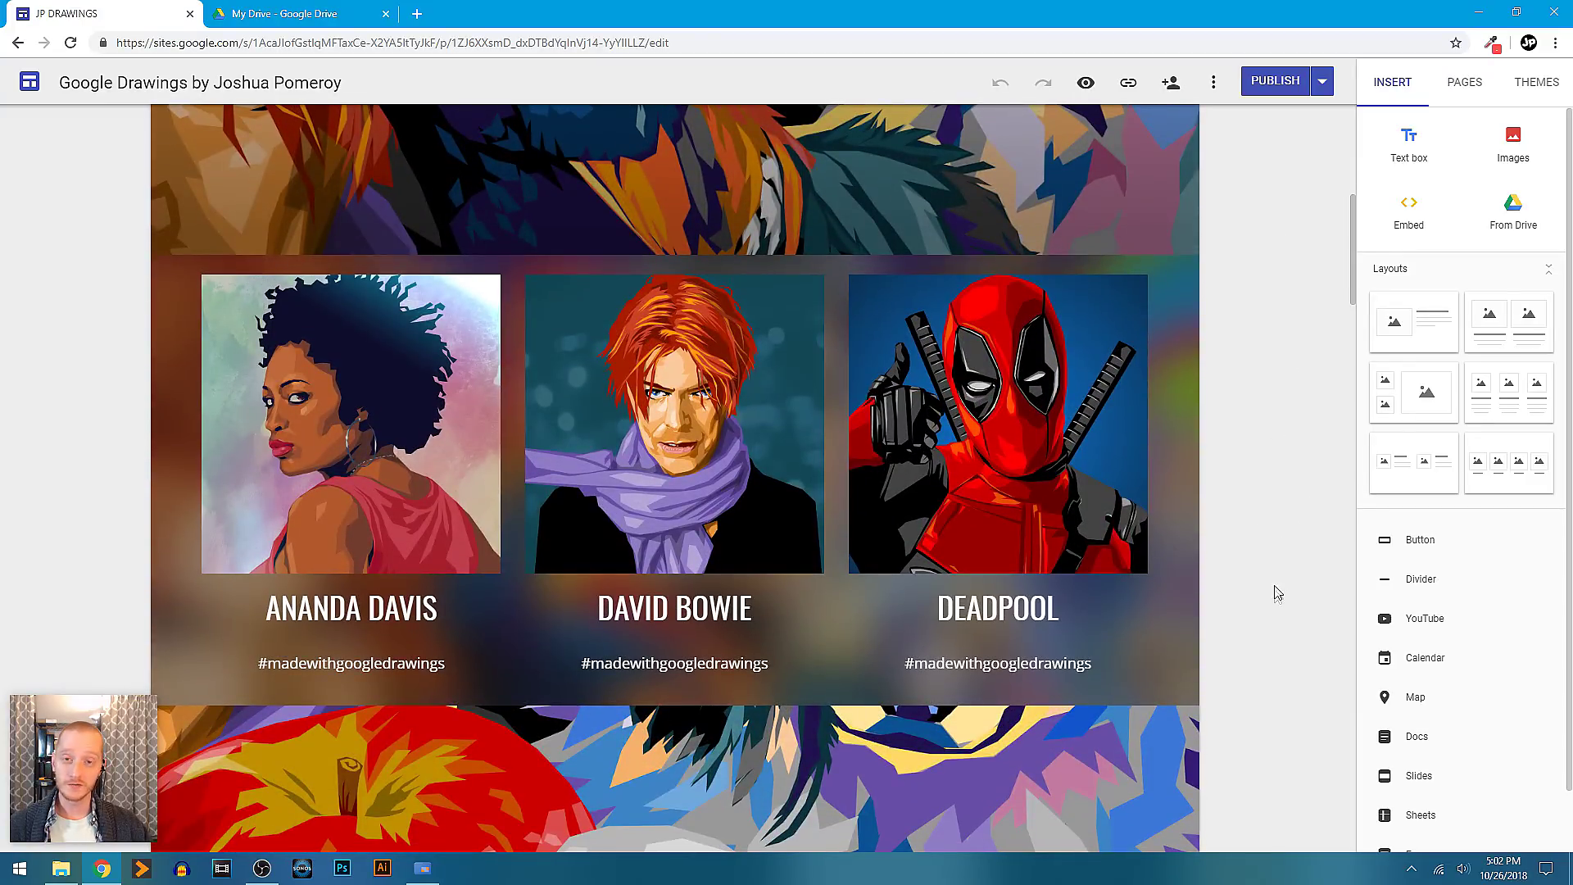
scroll(1273, 587, "down", 3)
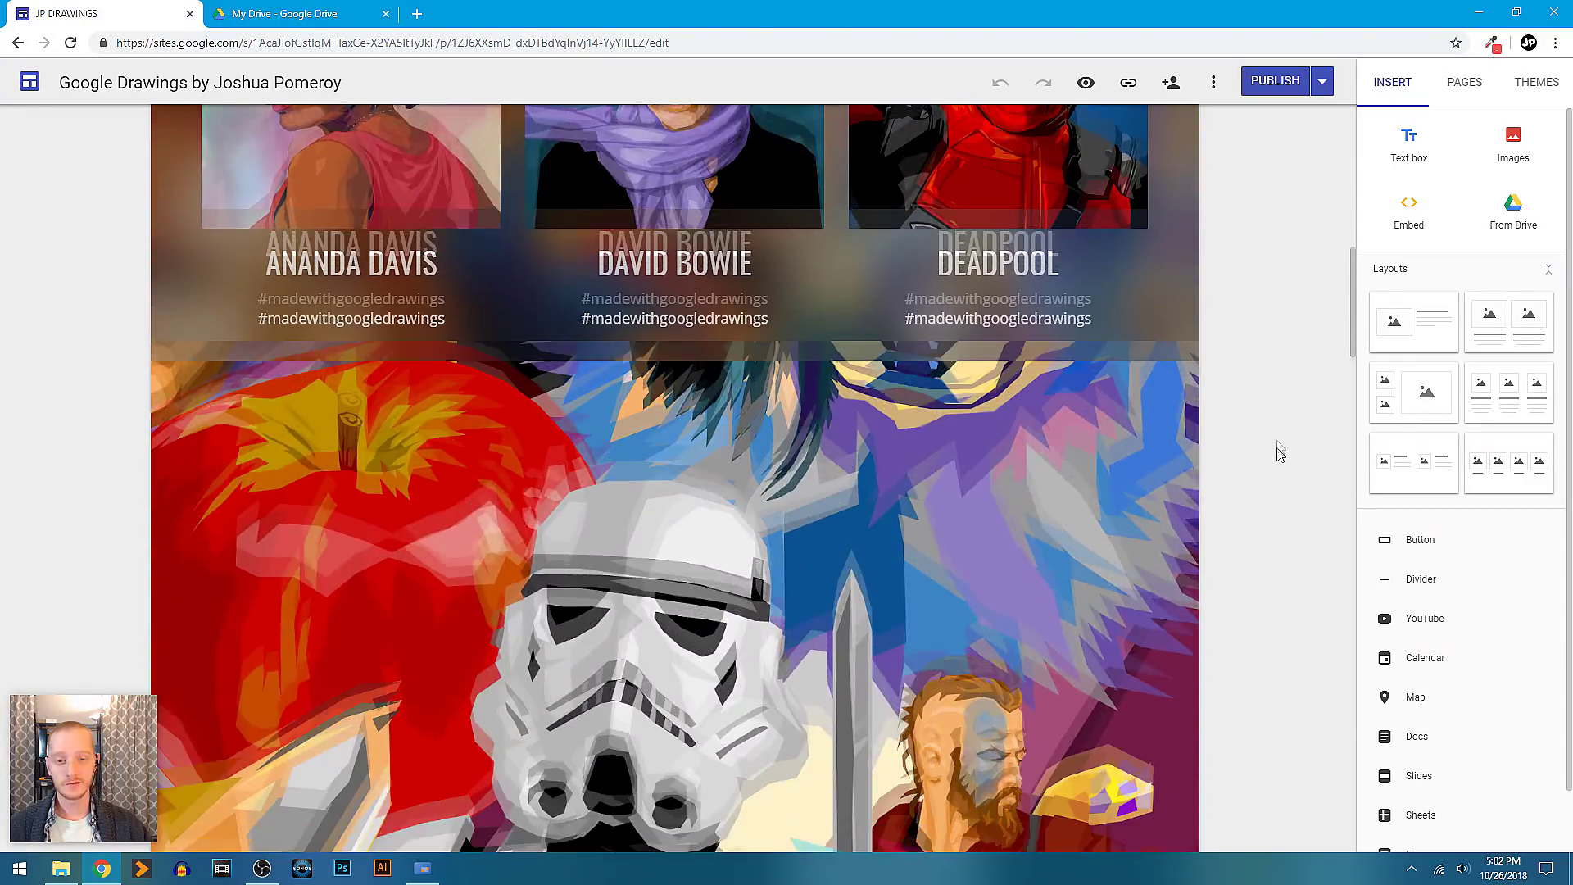
scroll(1280, 453, "down", 6)
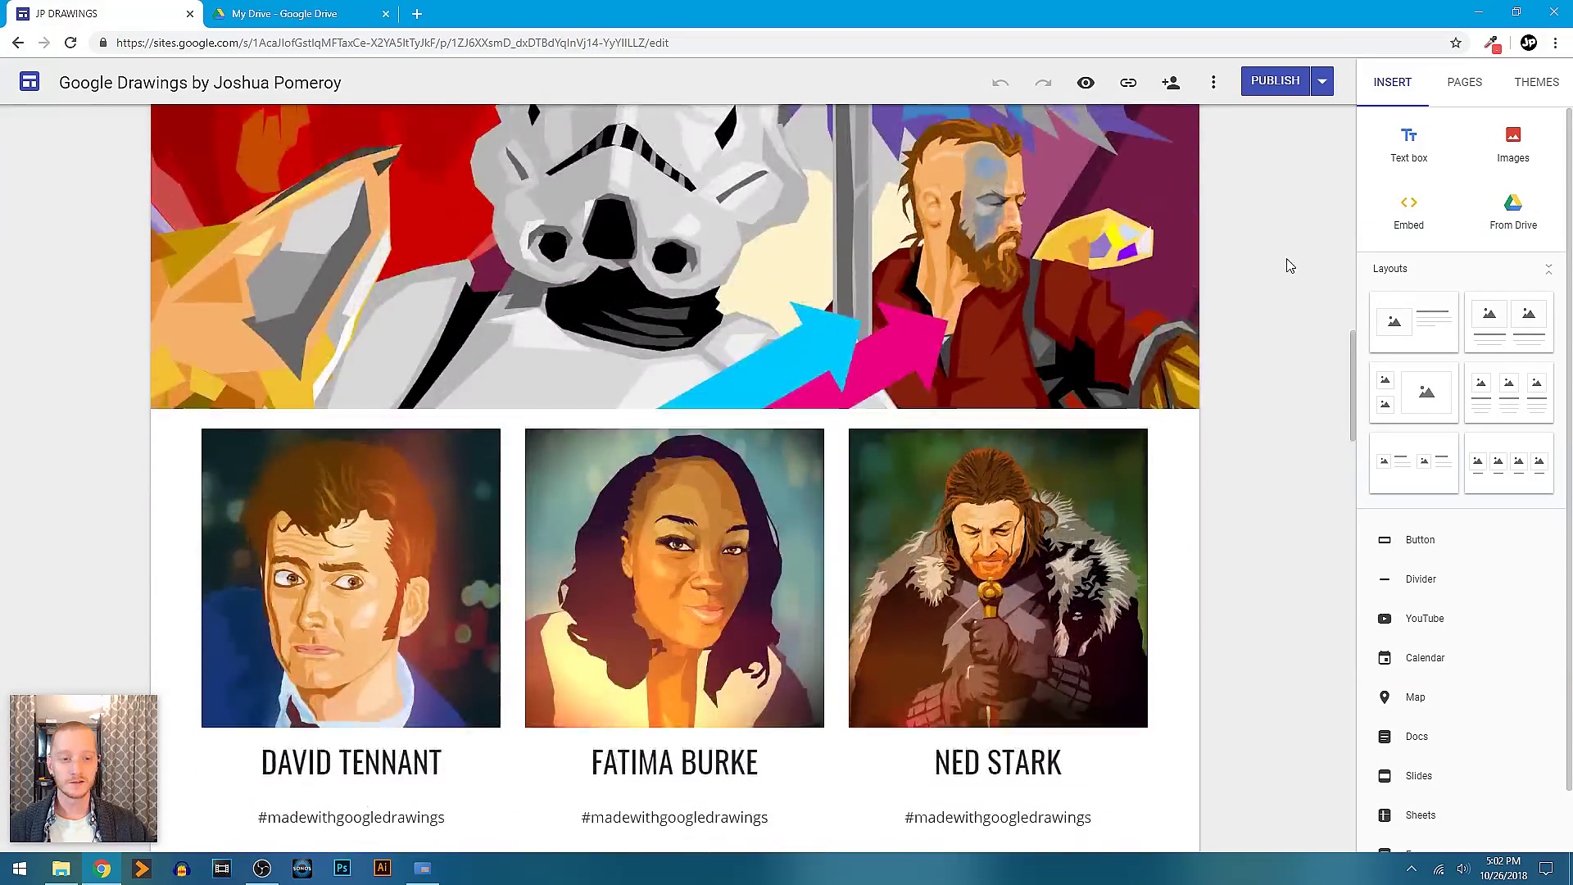
scroll(1288, 246, "down", 2)
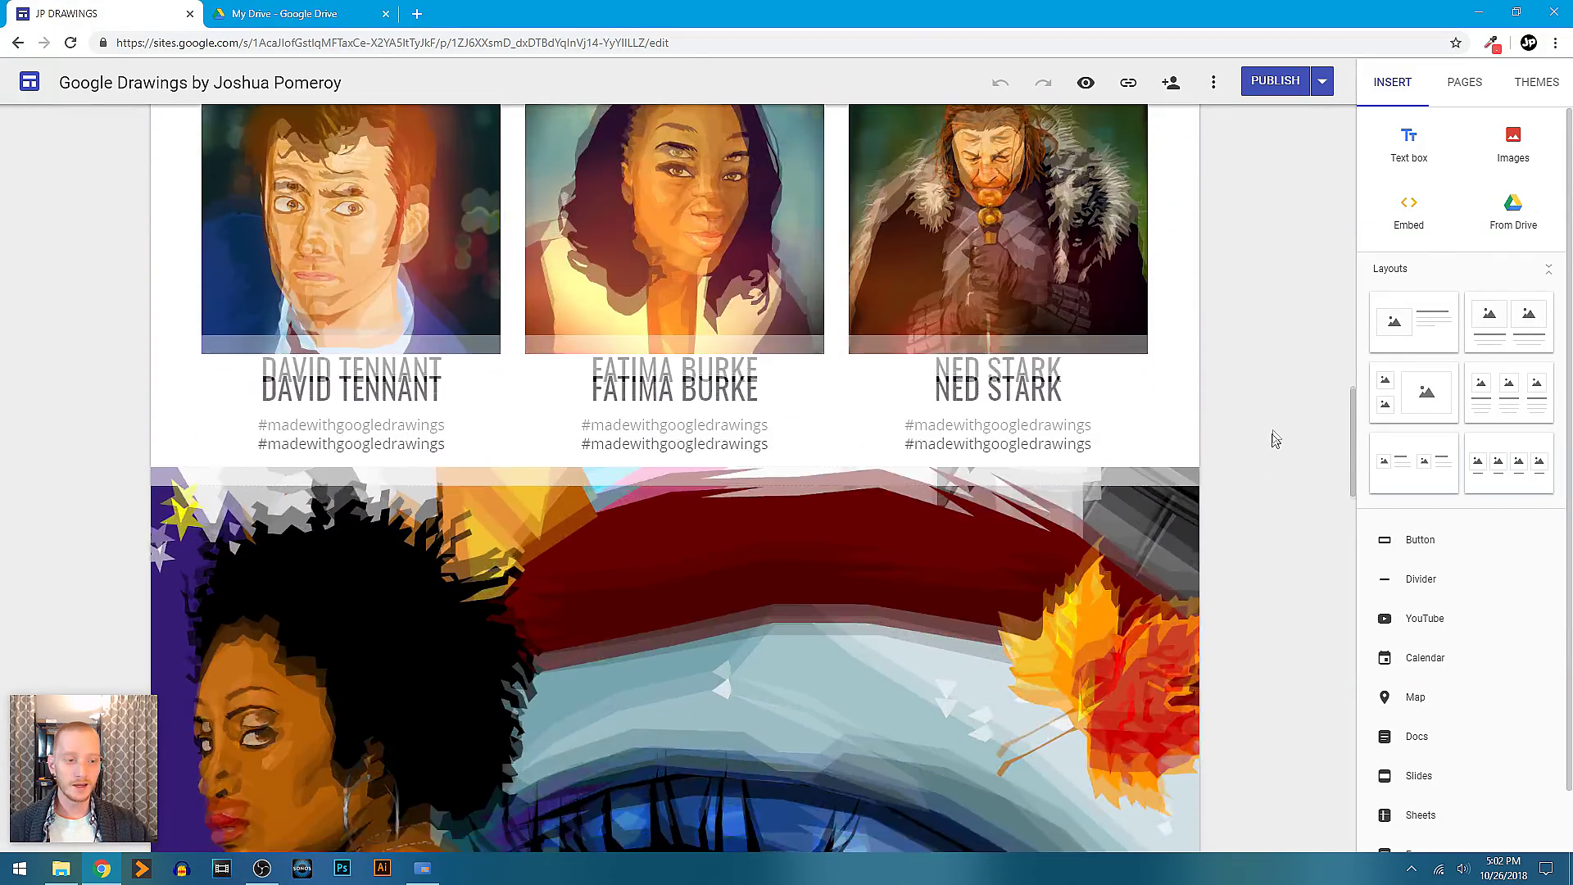
scroll(1275, 440, "down", 8)
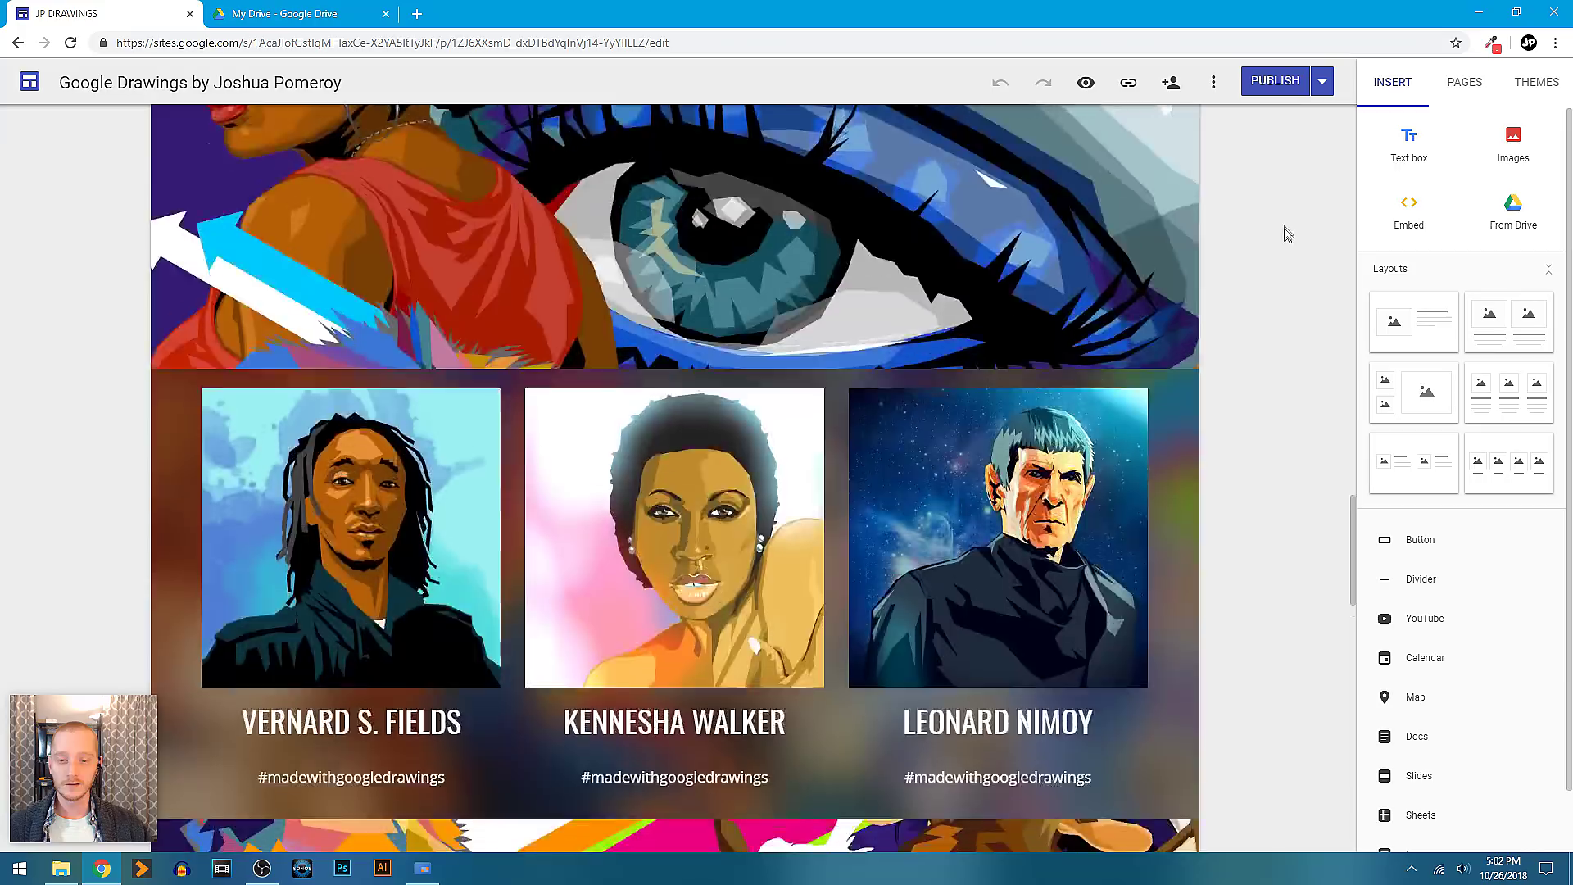
scroll(1288, 234, "down", 3)
scroll(1272, 475, "down", 8)
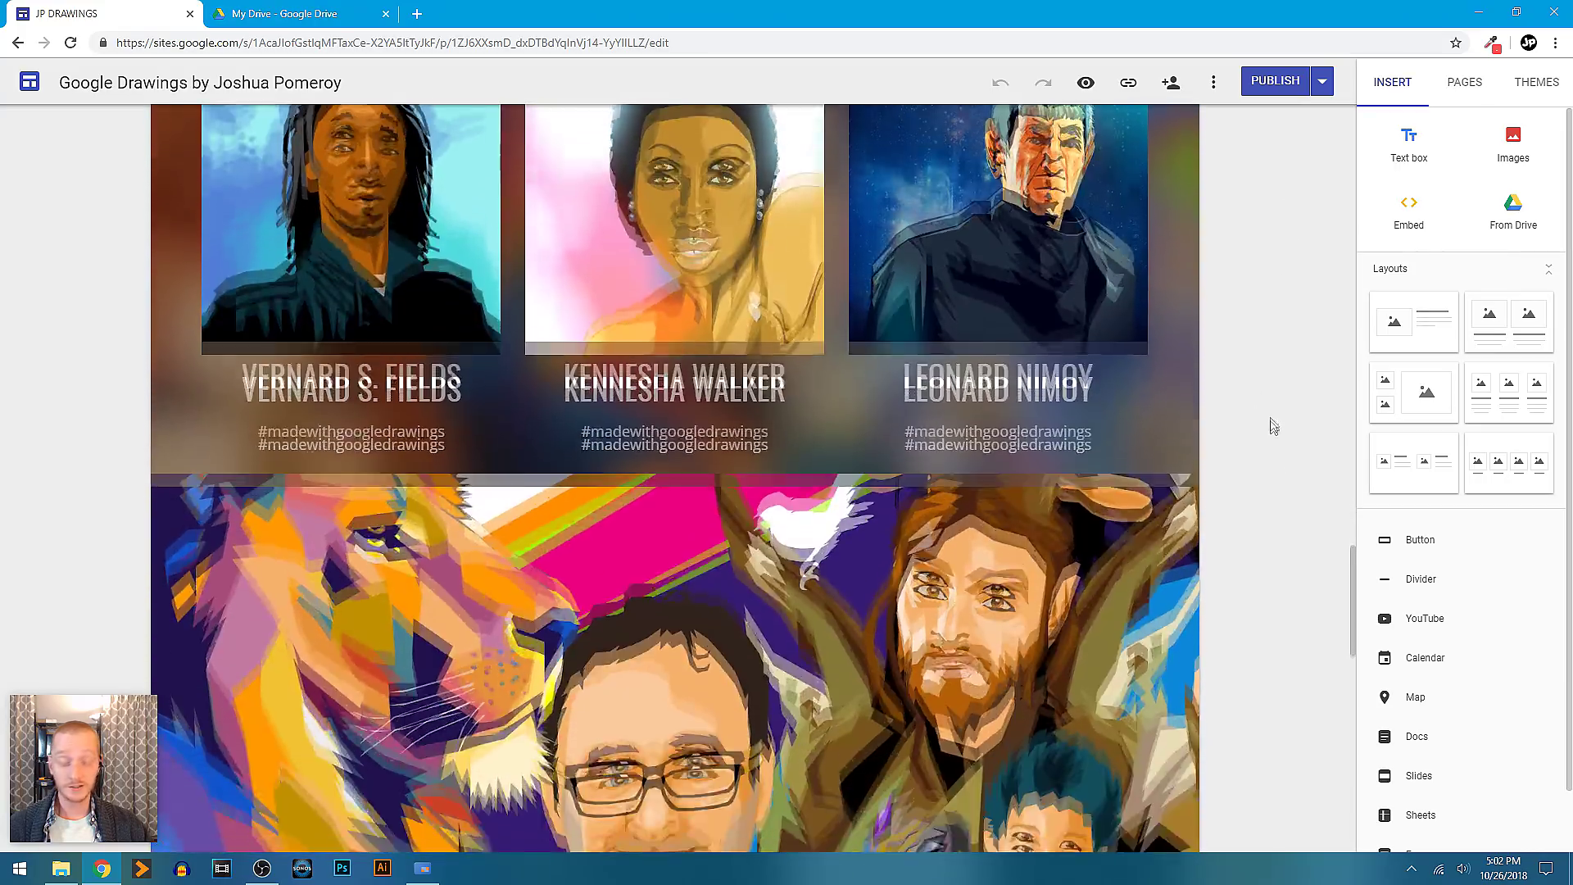
scroll(1292, 220, "down", 4)
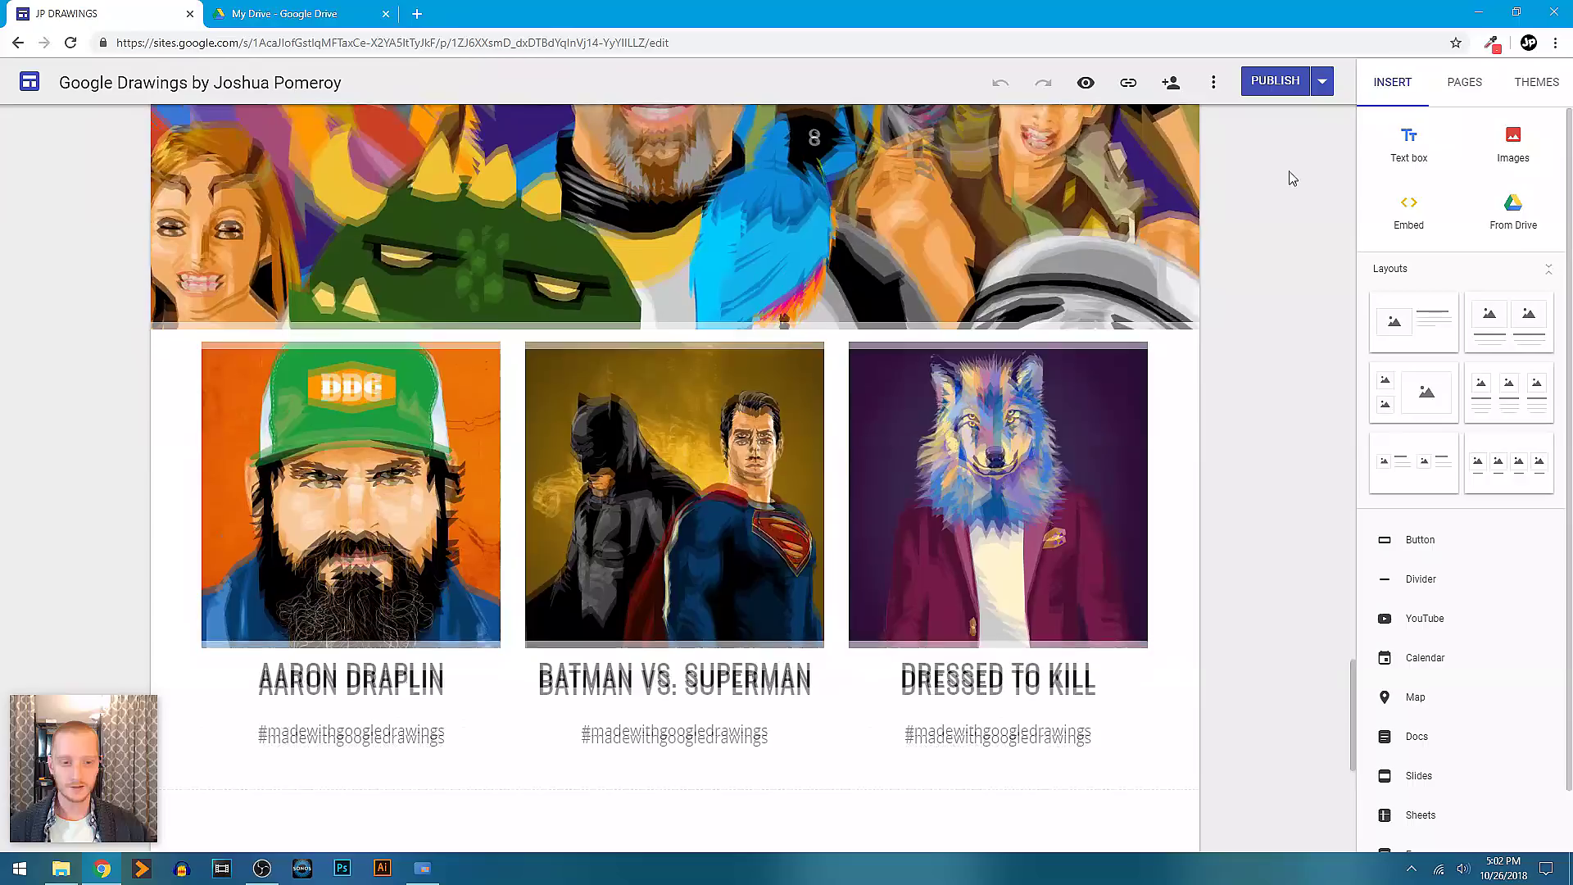
scroll(1266, 464, "down", 5)
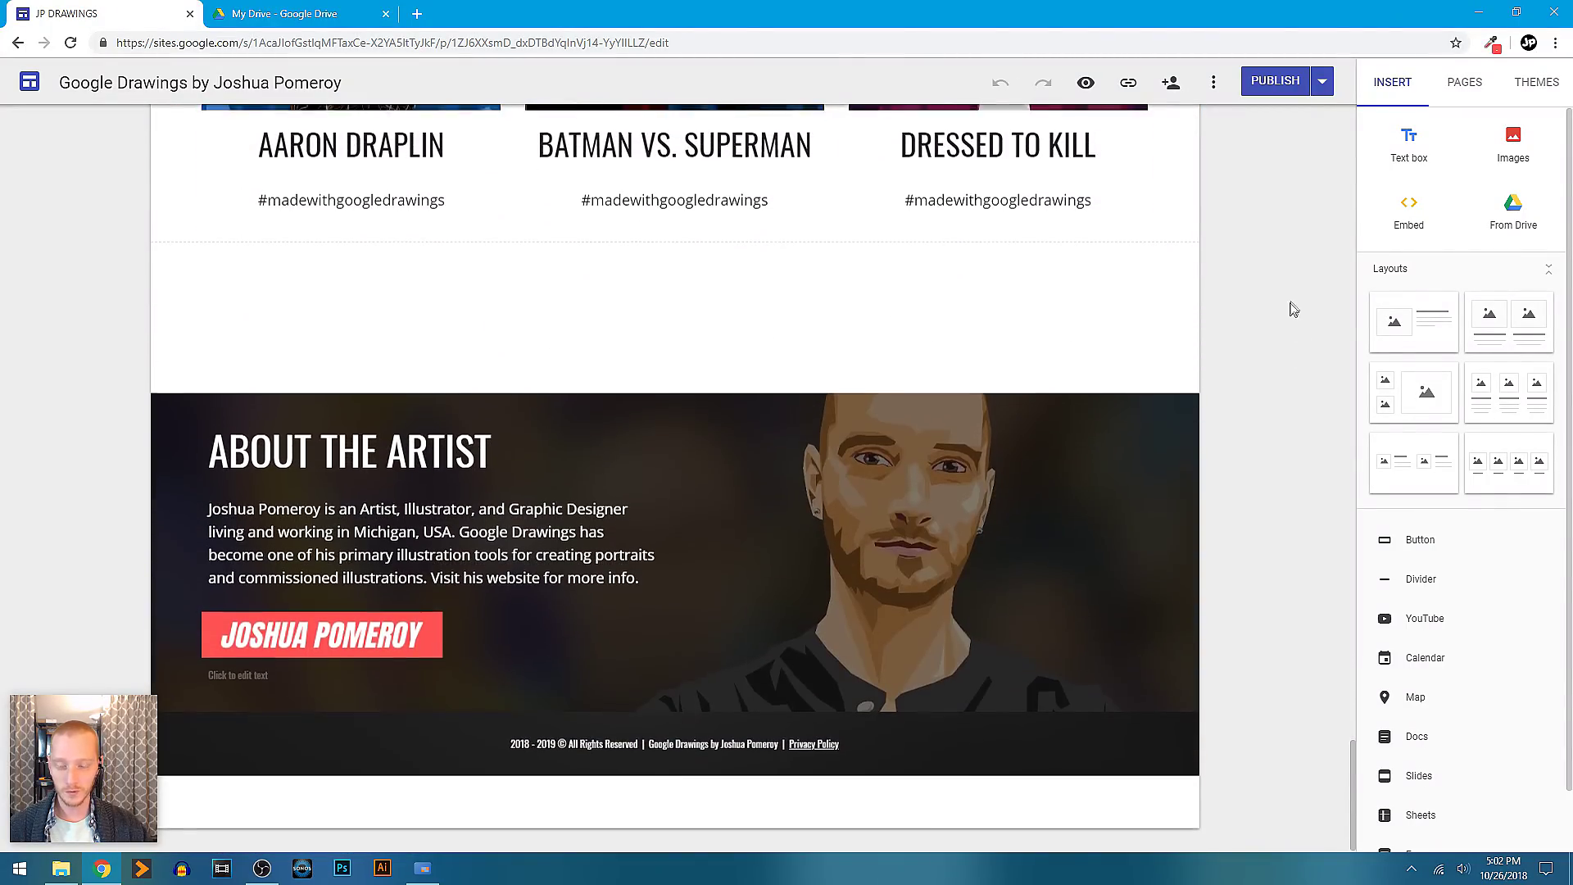
scroll(1278, 369, "up", 10)
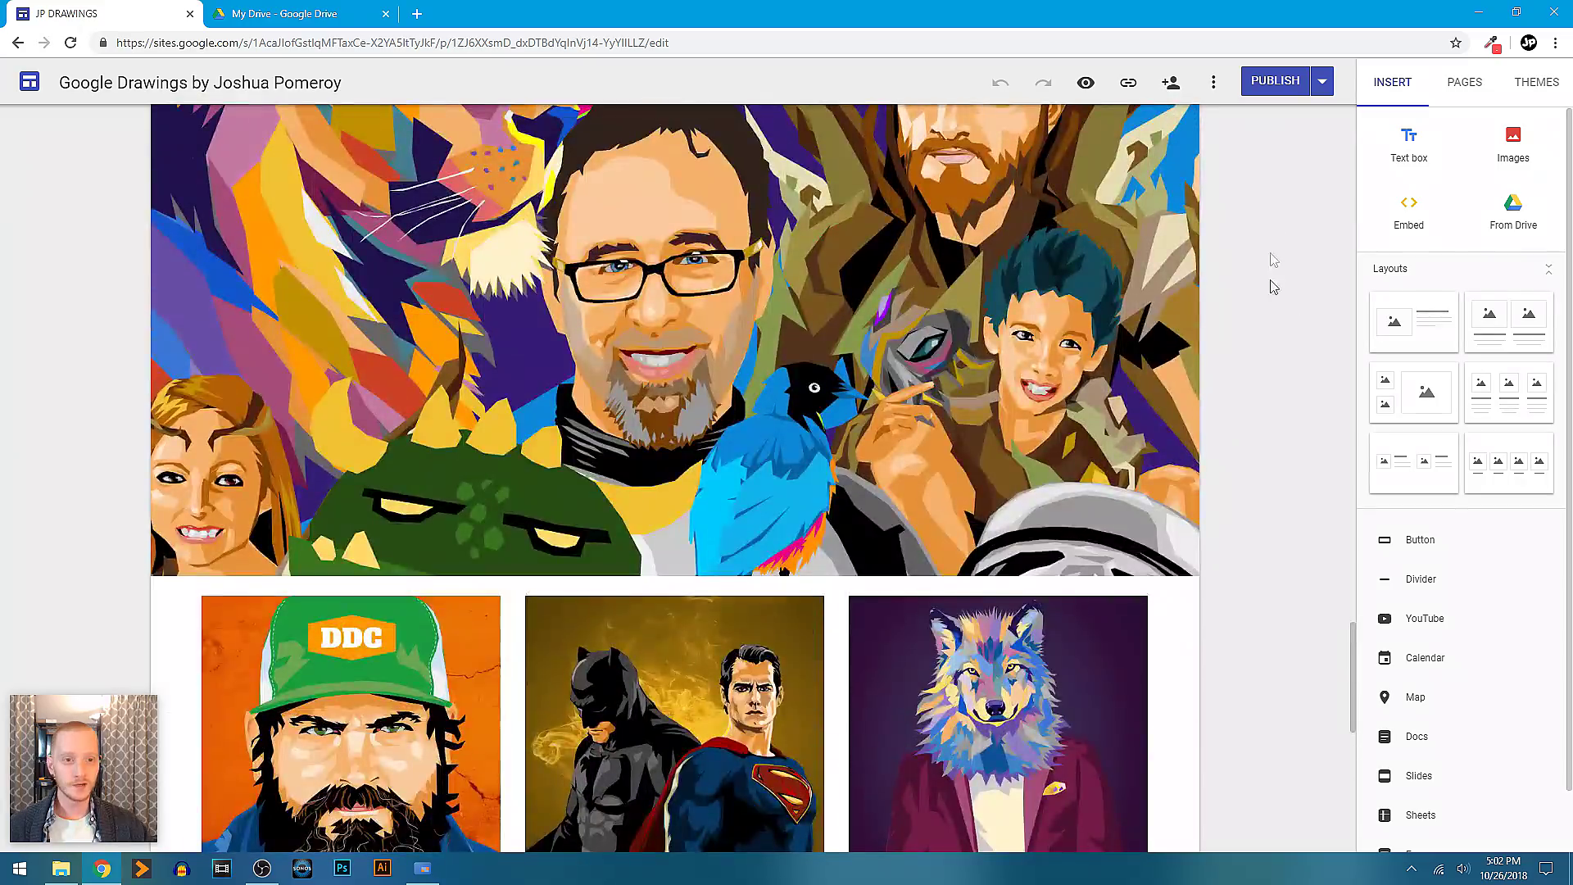
scroll(1265, 492, "up", 10)
left_click_drag(1354, 502, 1364, 127)
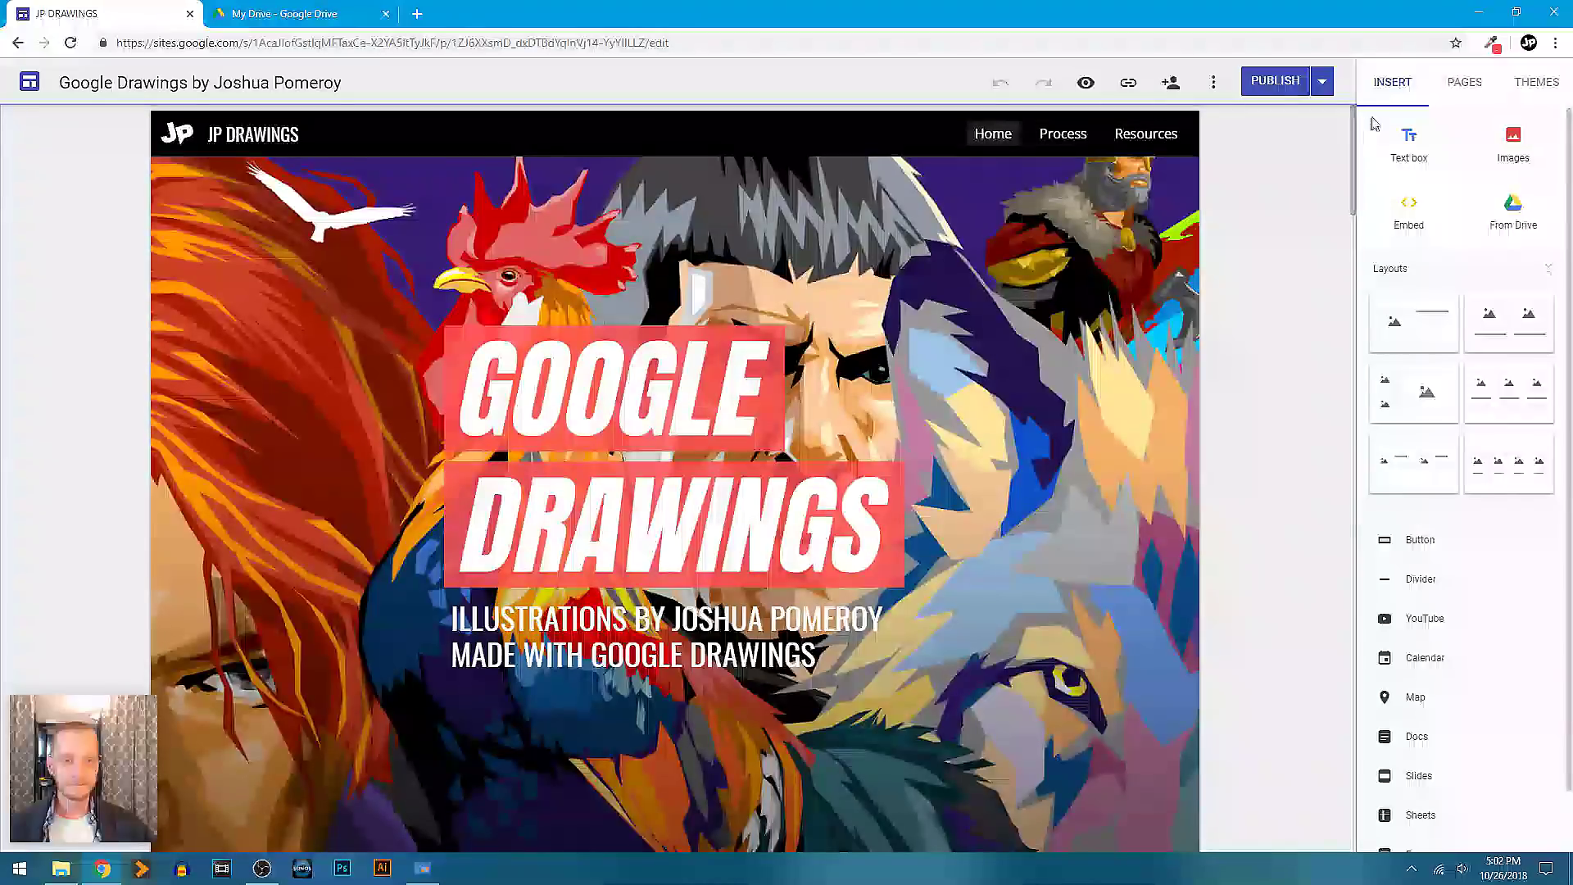
left_click(1466, 92)
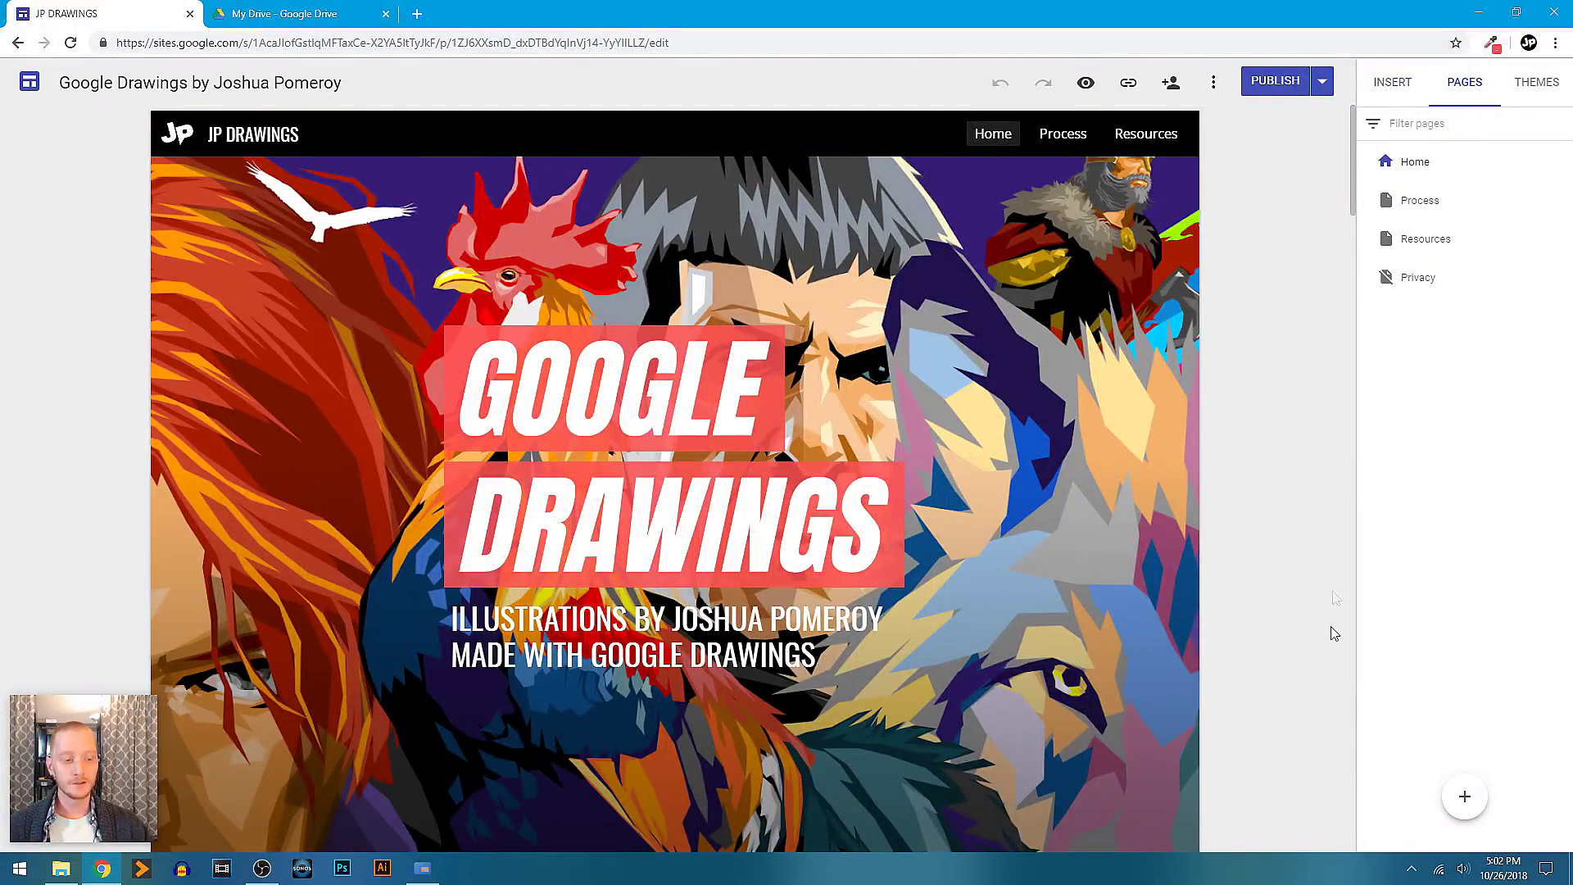
mouse_move(1468, 812)
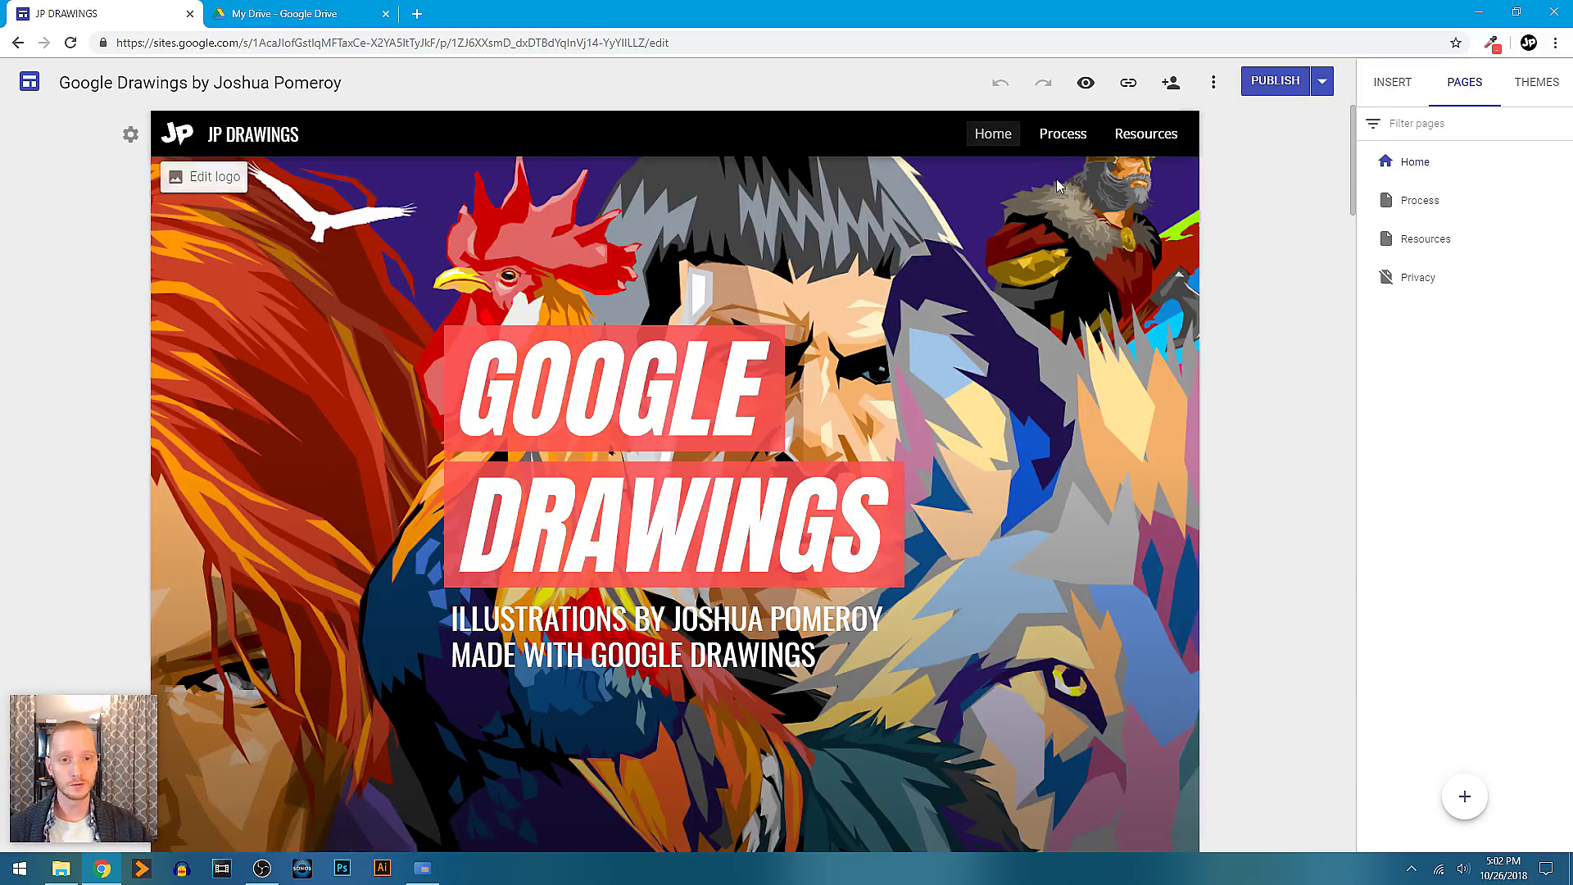
left_click(1063, 133)
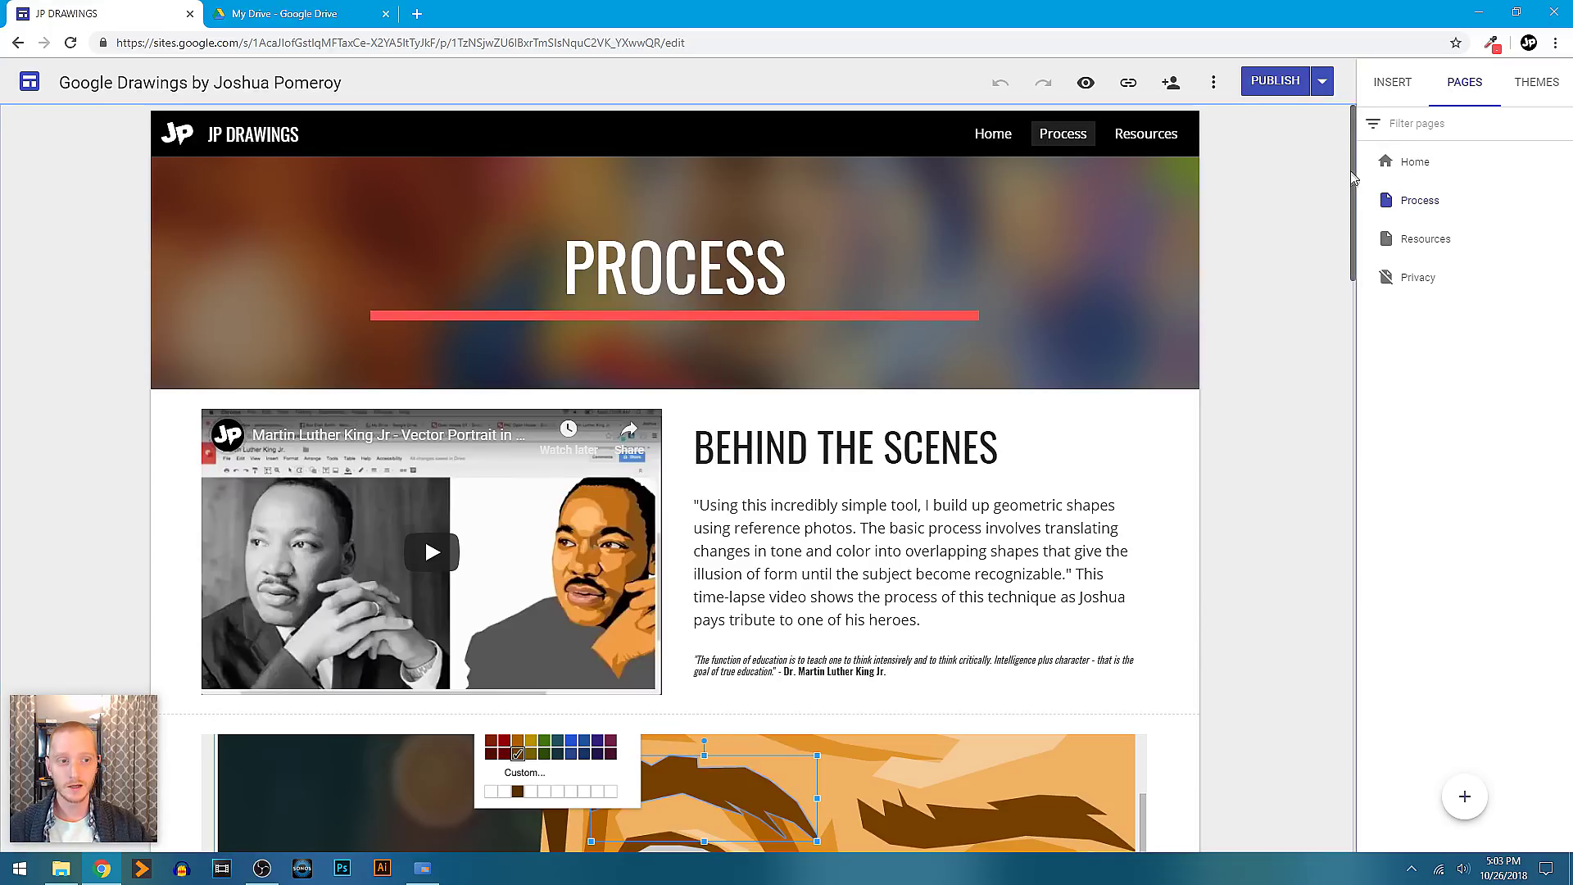
left_click_drag(1352, 176, 1327, 155)
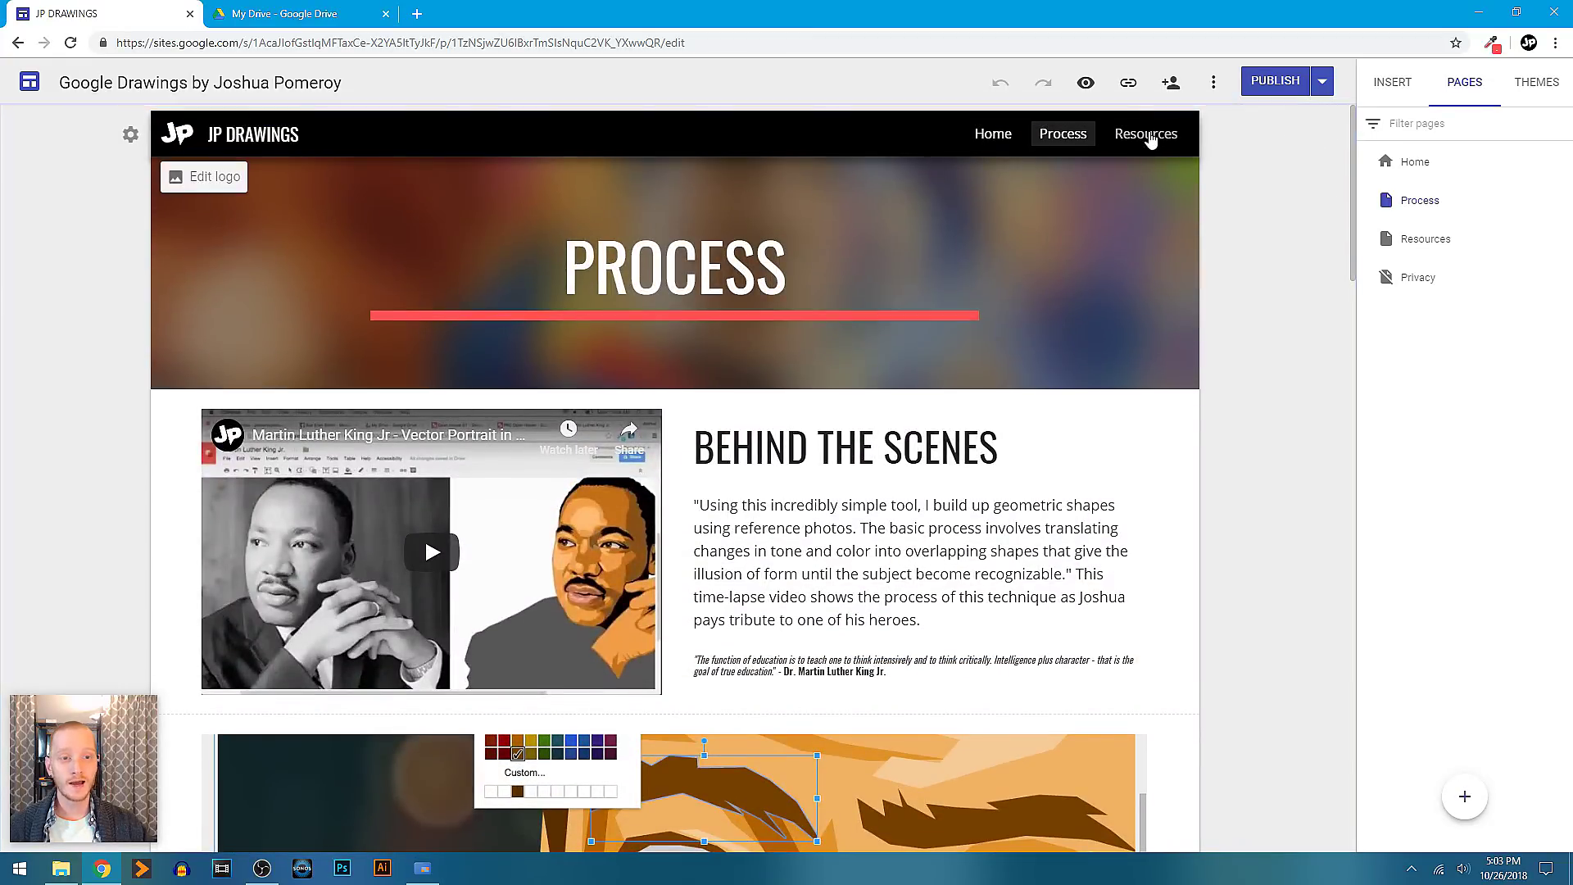
left_click(1153, 136)
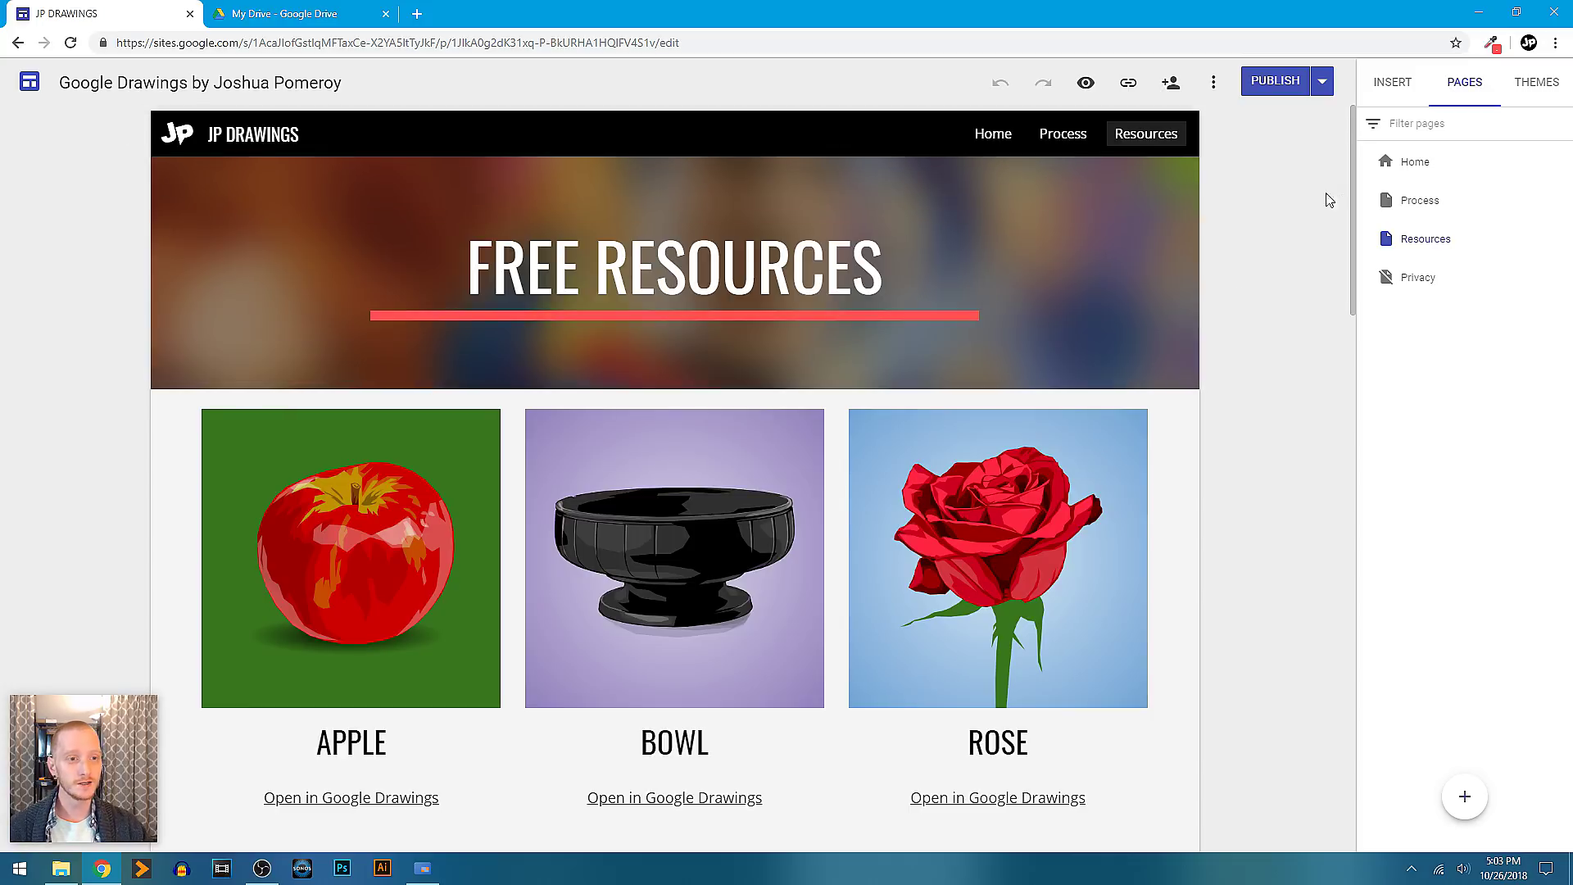
Scroll the Resources page past the Waterdrop, Stormtrooper and Rooster cards to the Videos section
left_click_drag(1353, 172, 1350, 218)
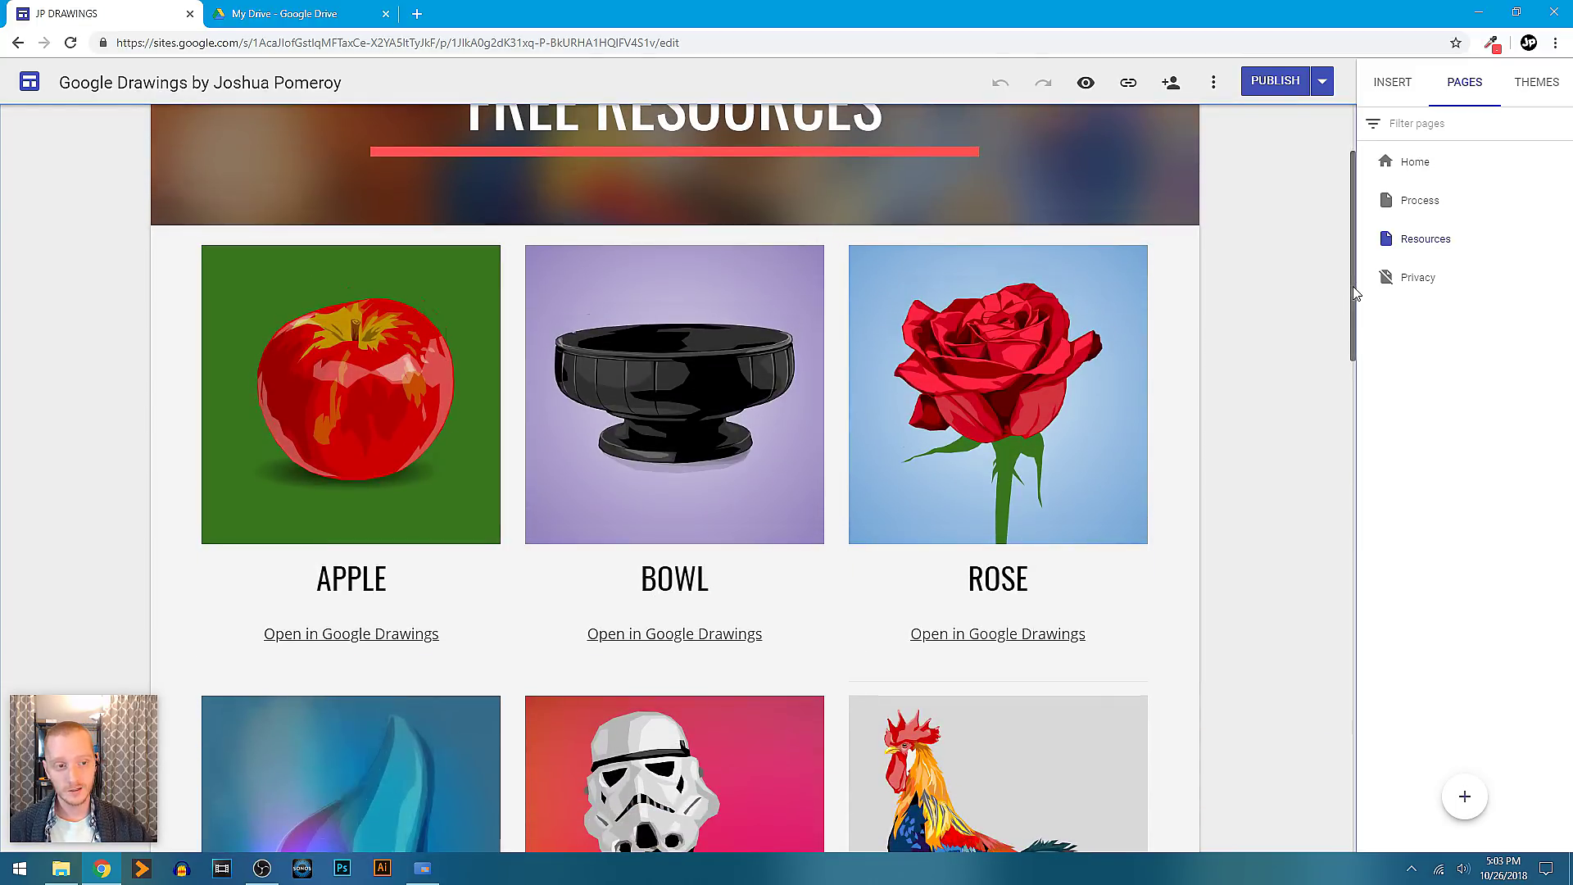
left_click_drag(1351, 293, 1346, 338)
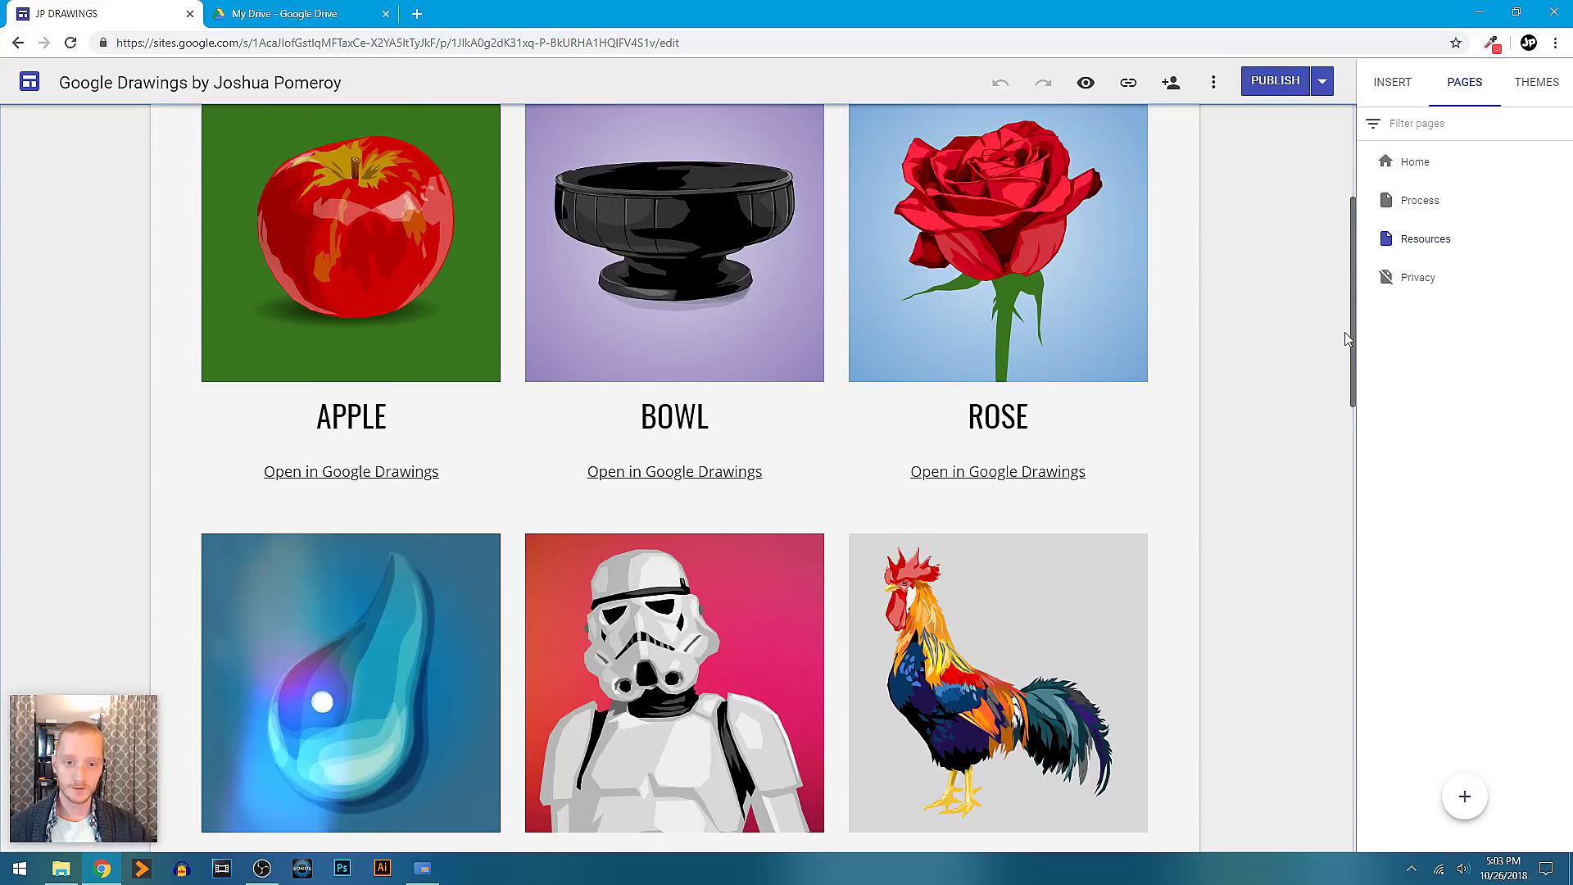
left_click_drag(1345, 338, 1342, 351)
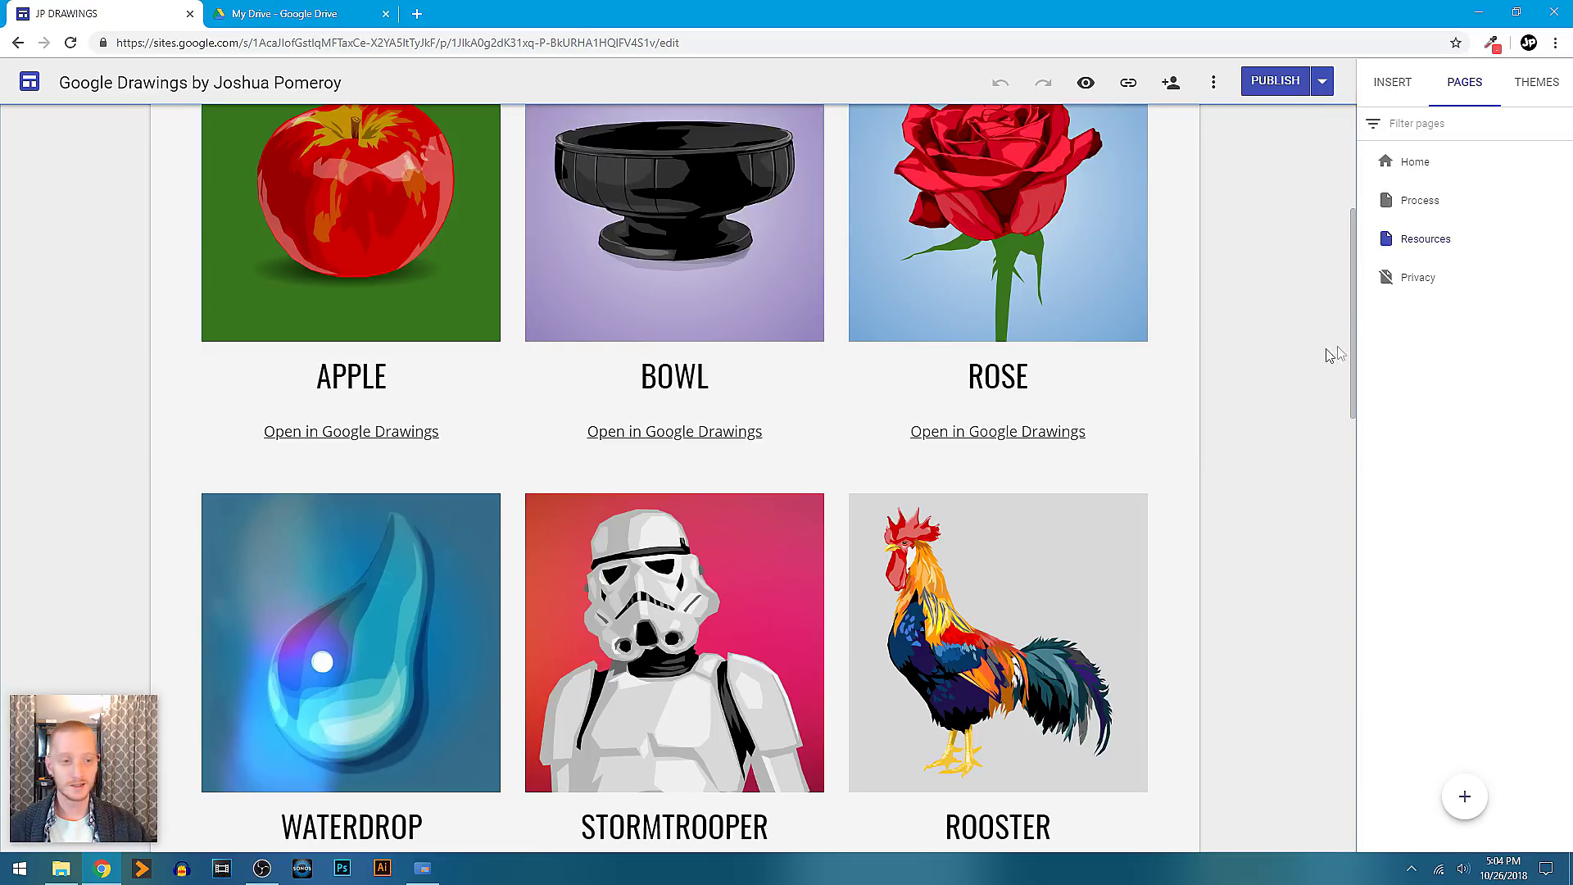
left_click_drag(1352, 309, 1343, 176)
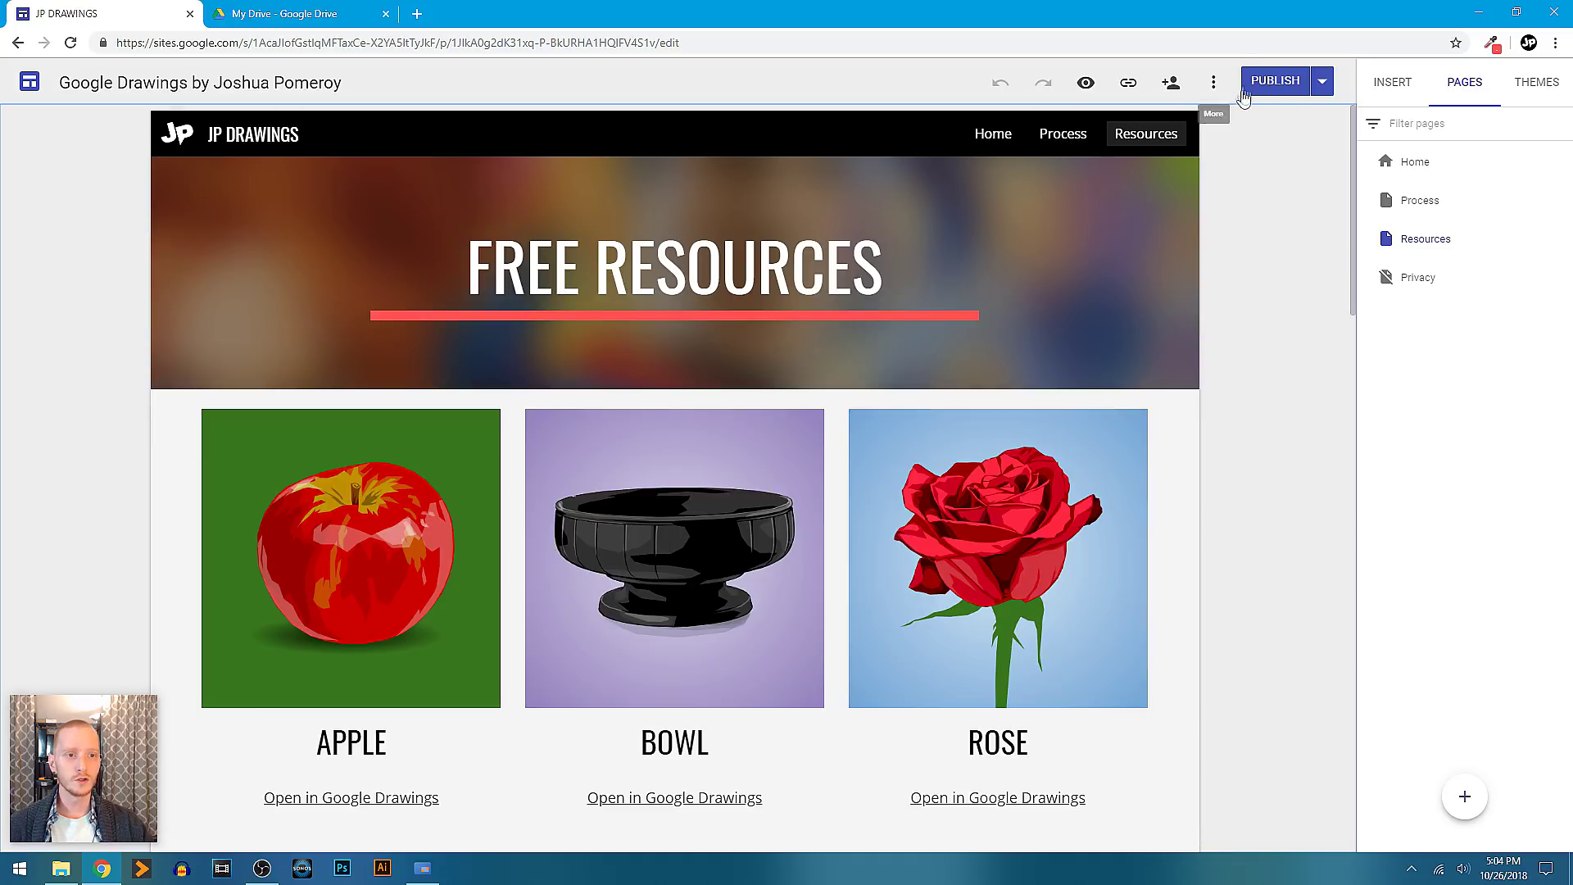
View the published JP Drawings site and scroll through its live Home page
left_click(1321, 85)
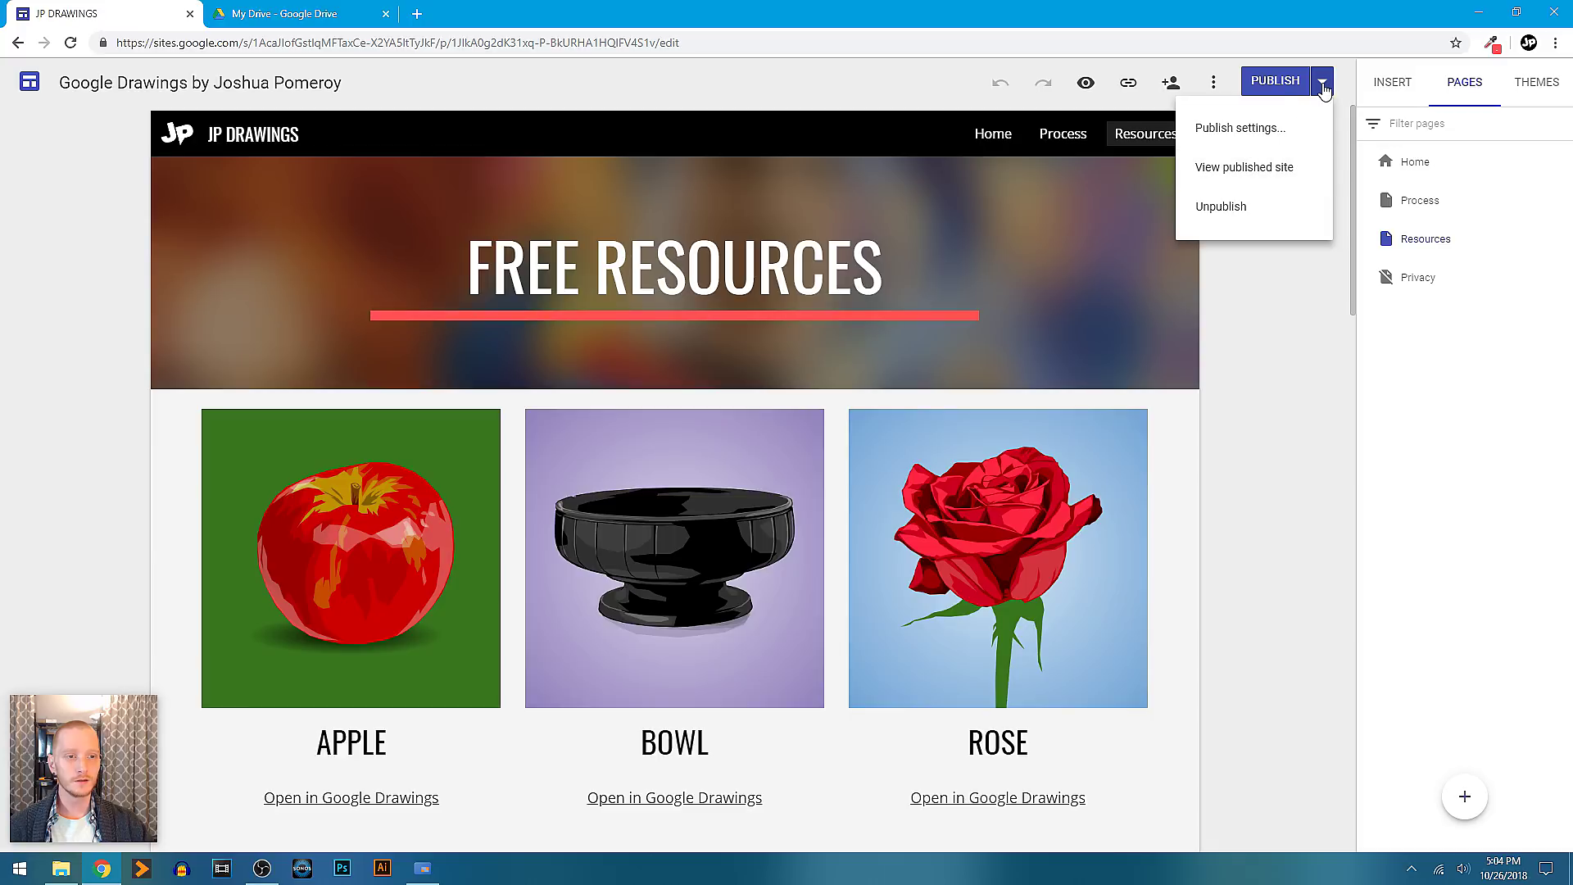
left_click(1240, 169)
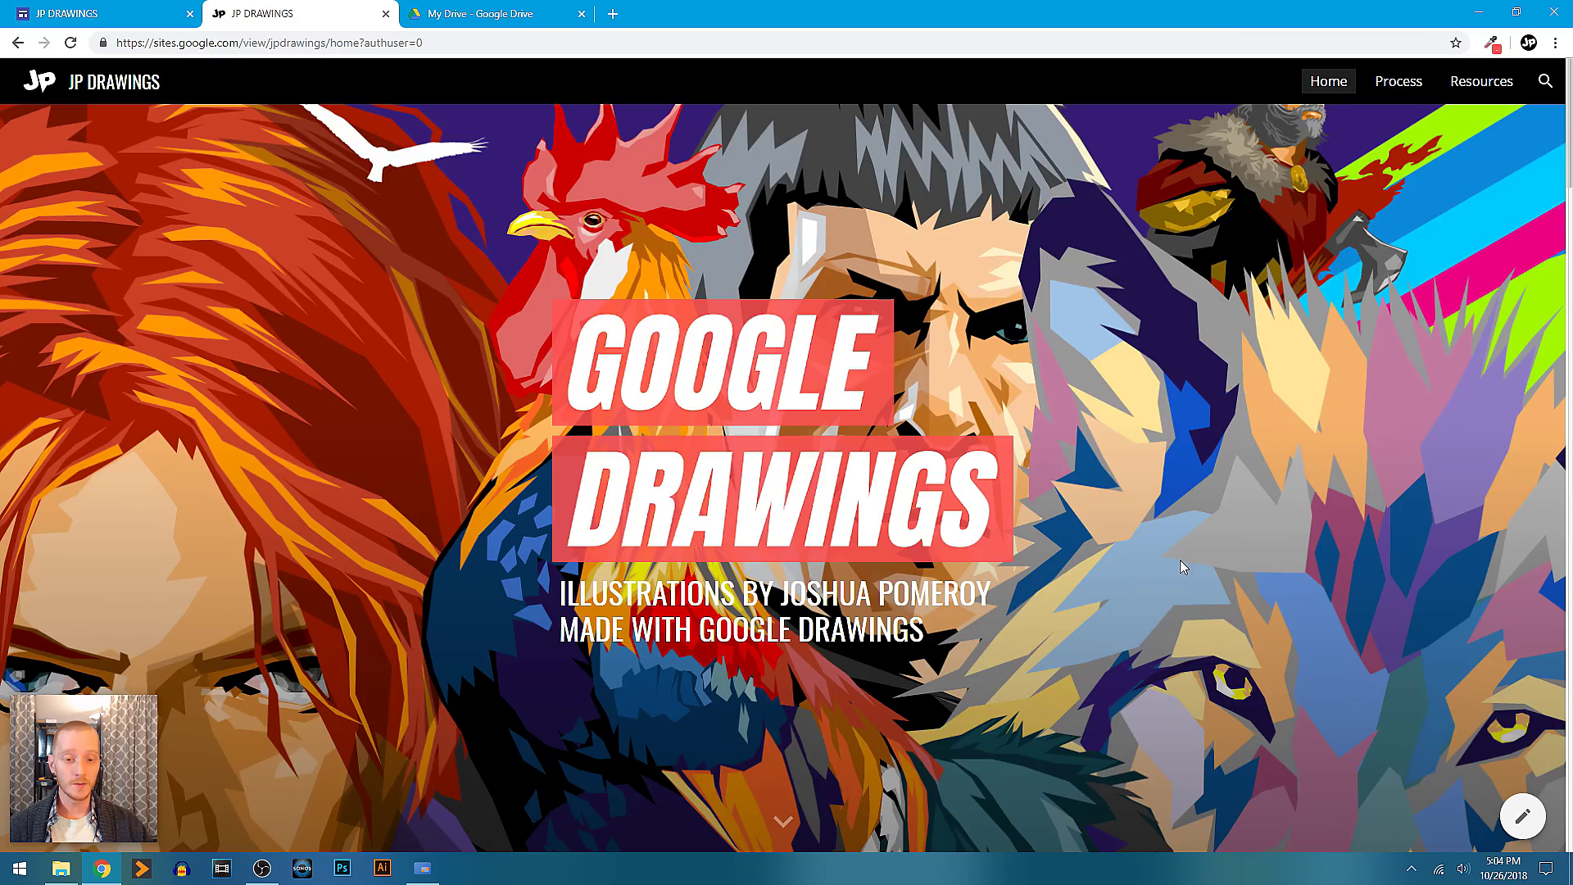
scroll(1180, 557, "down", 3)
scroll(1188, 472, "down", 10)
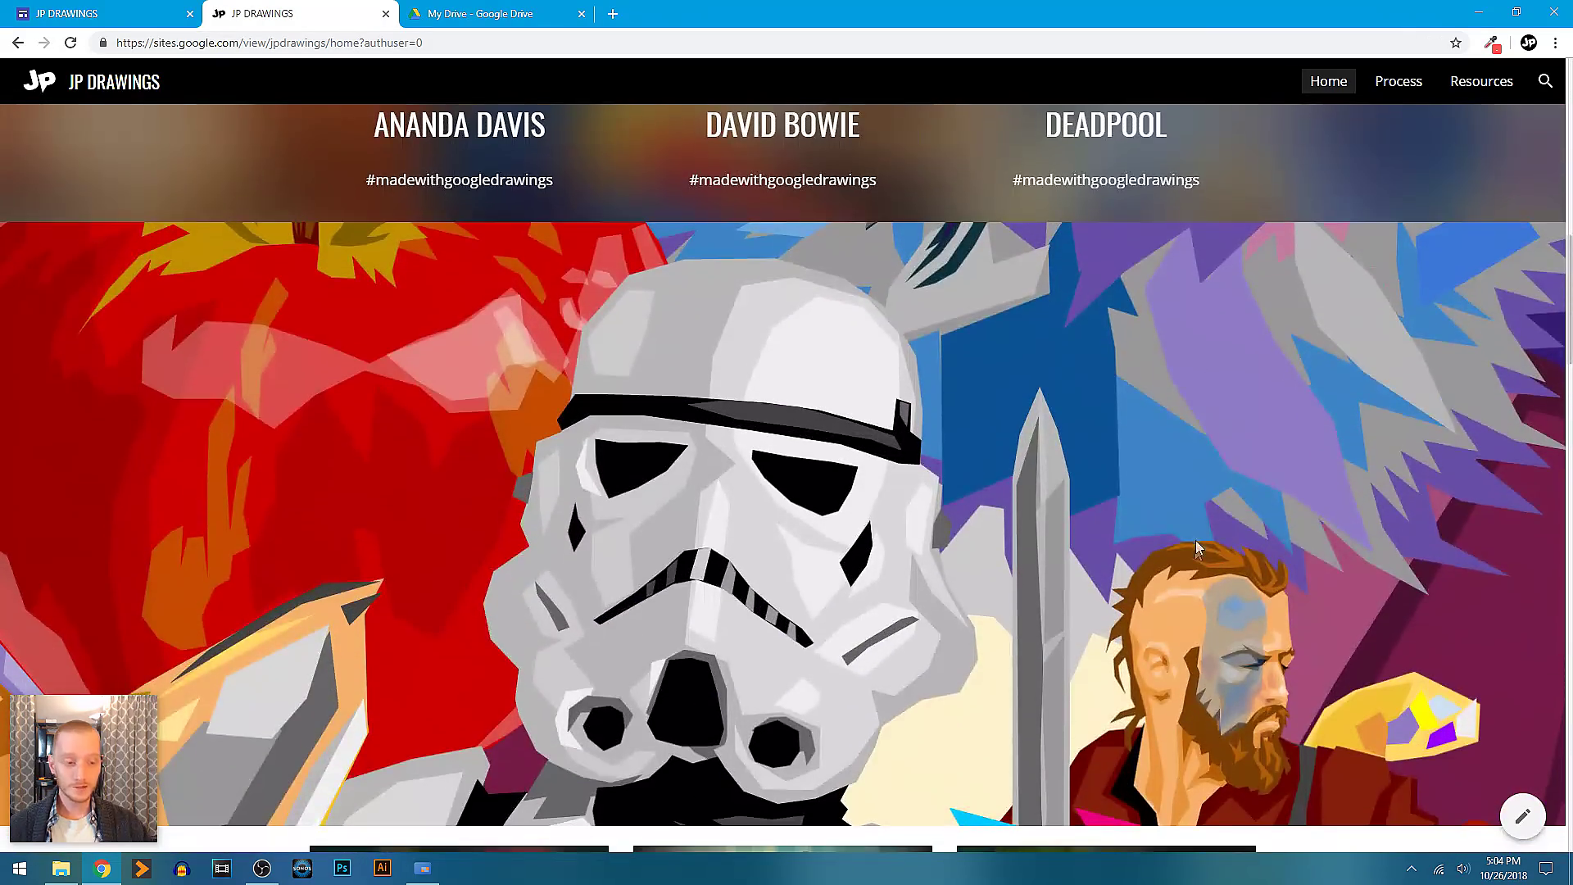
scroll(1197, 492, "down", 6)
scroll(1198, 498, "down", 12)
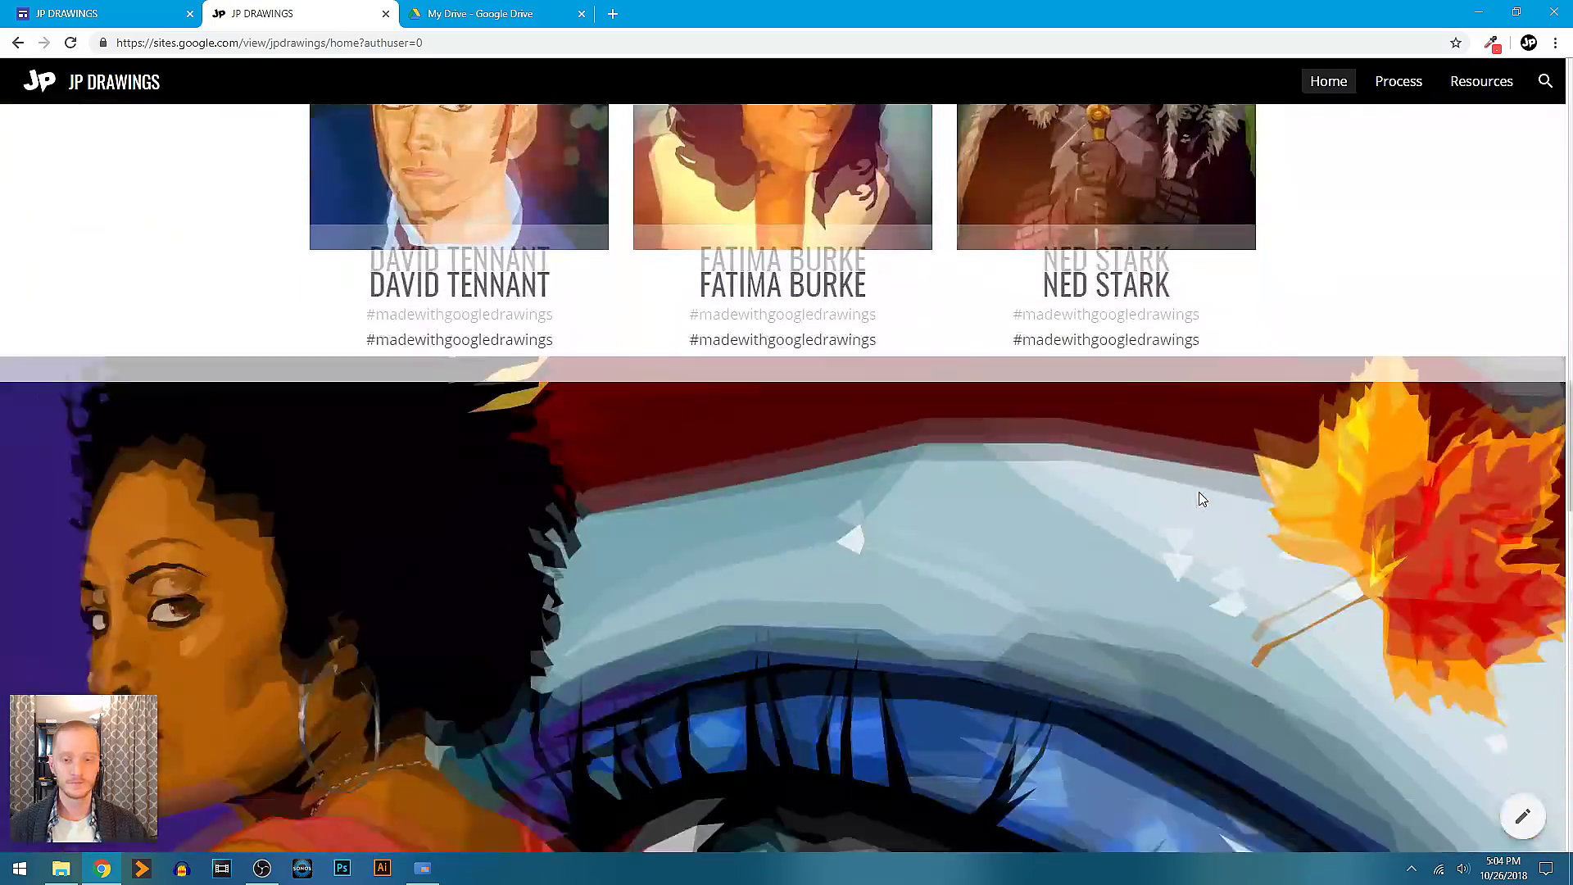
scroll(1199, 496, "down", 8)
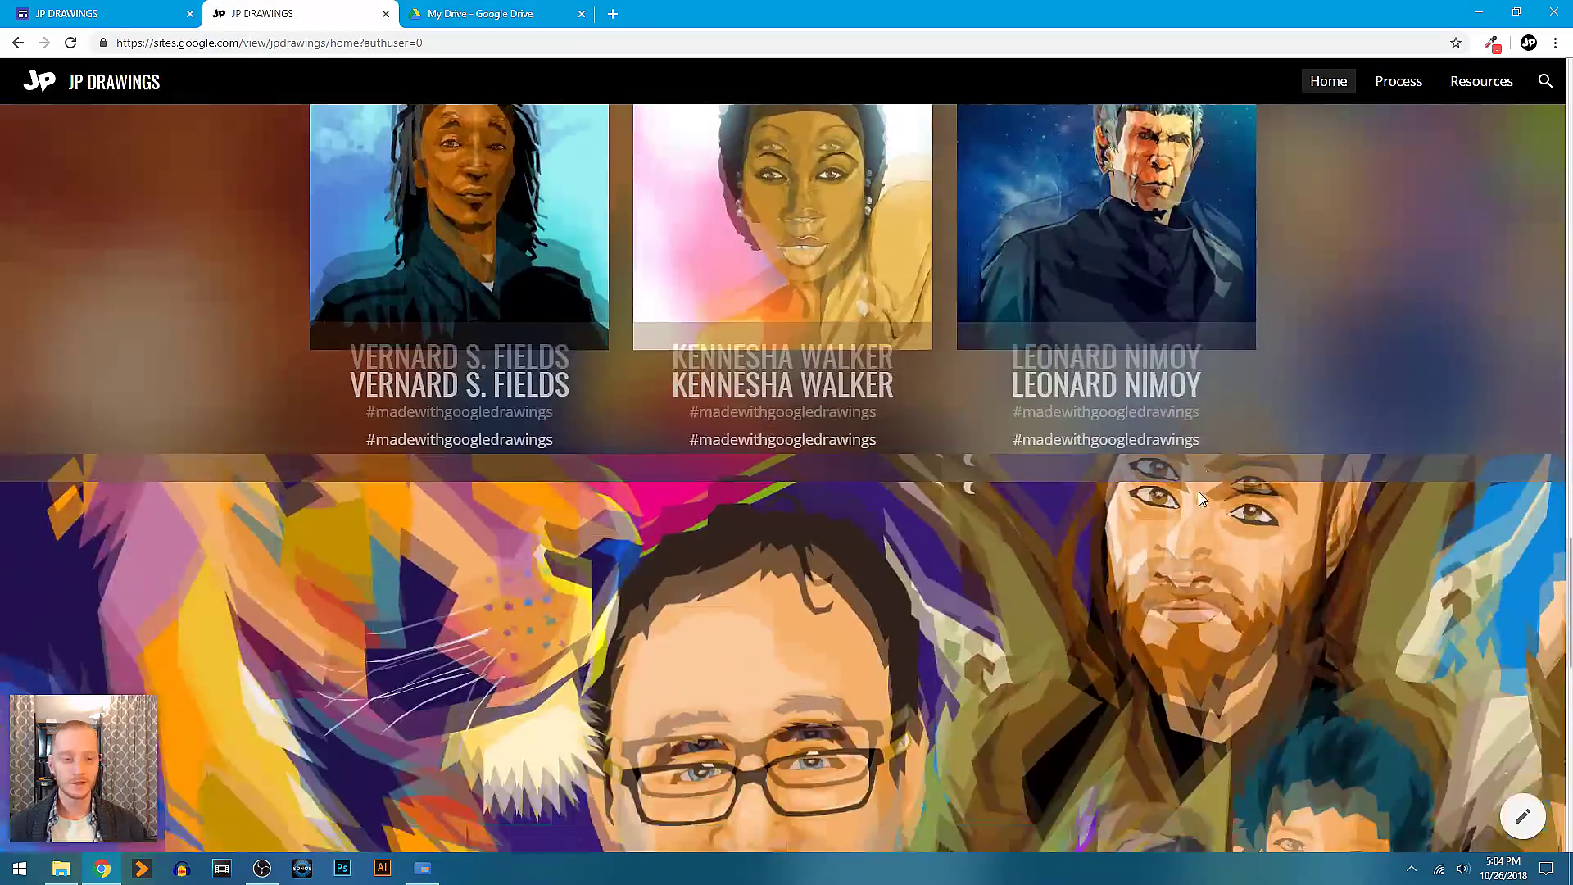
scroll(1198, 492, "down", 7)
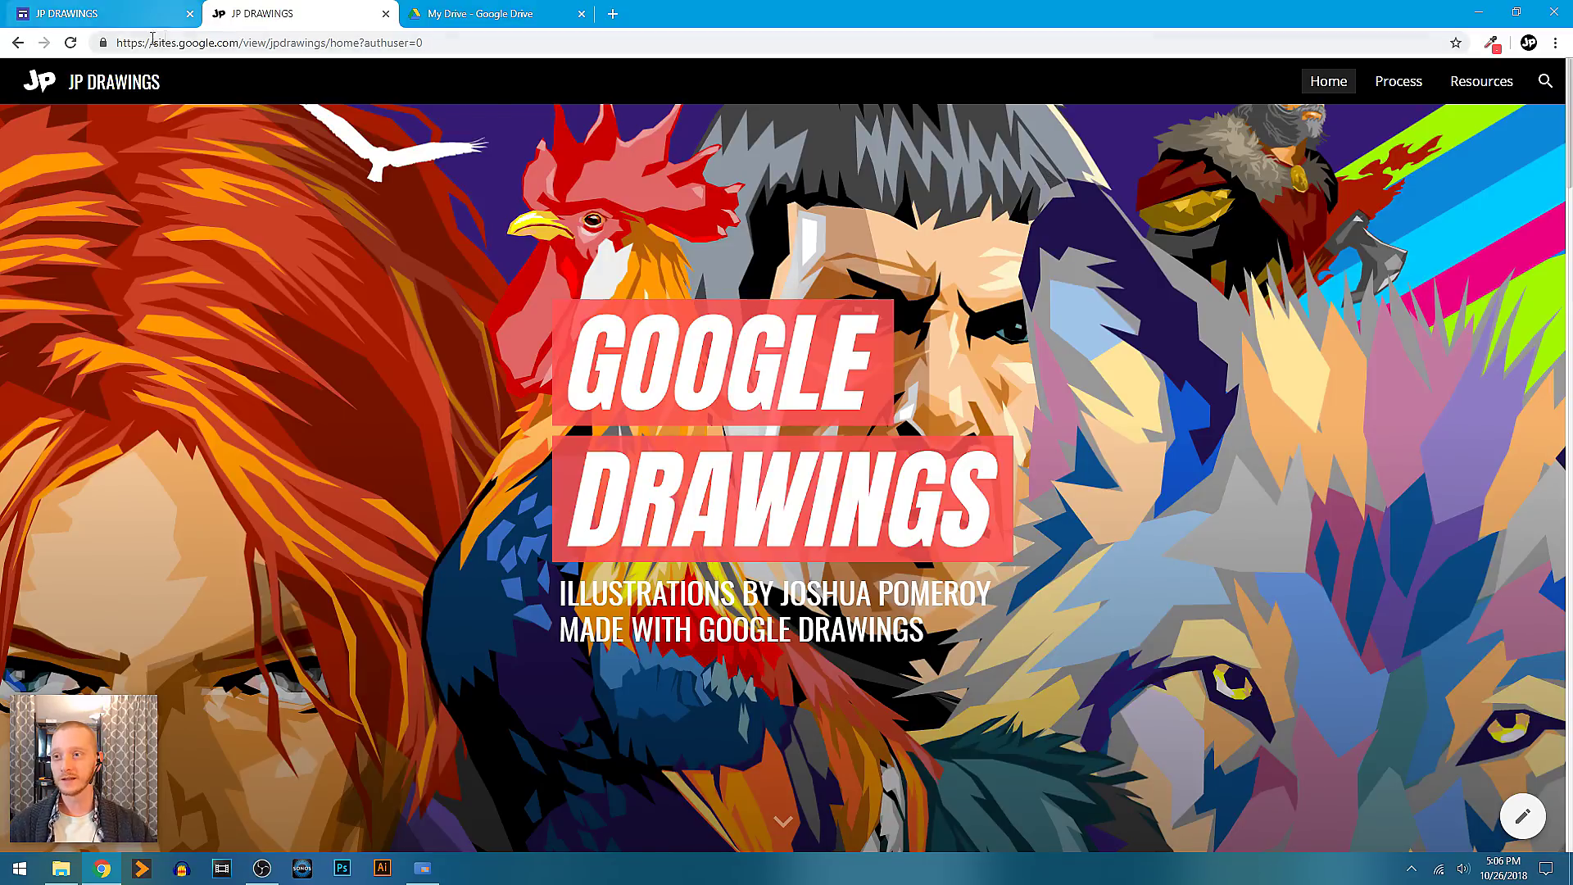
Open the Joshua Pomeroy site from Recent sites and close the published JP Drawings tab
left_click(102, 13)
left_click(31, 82)
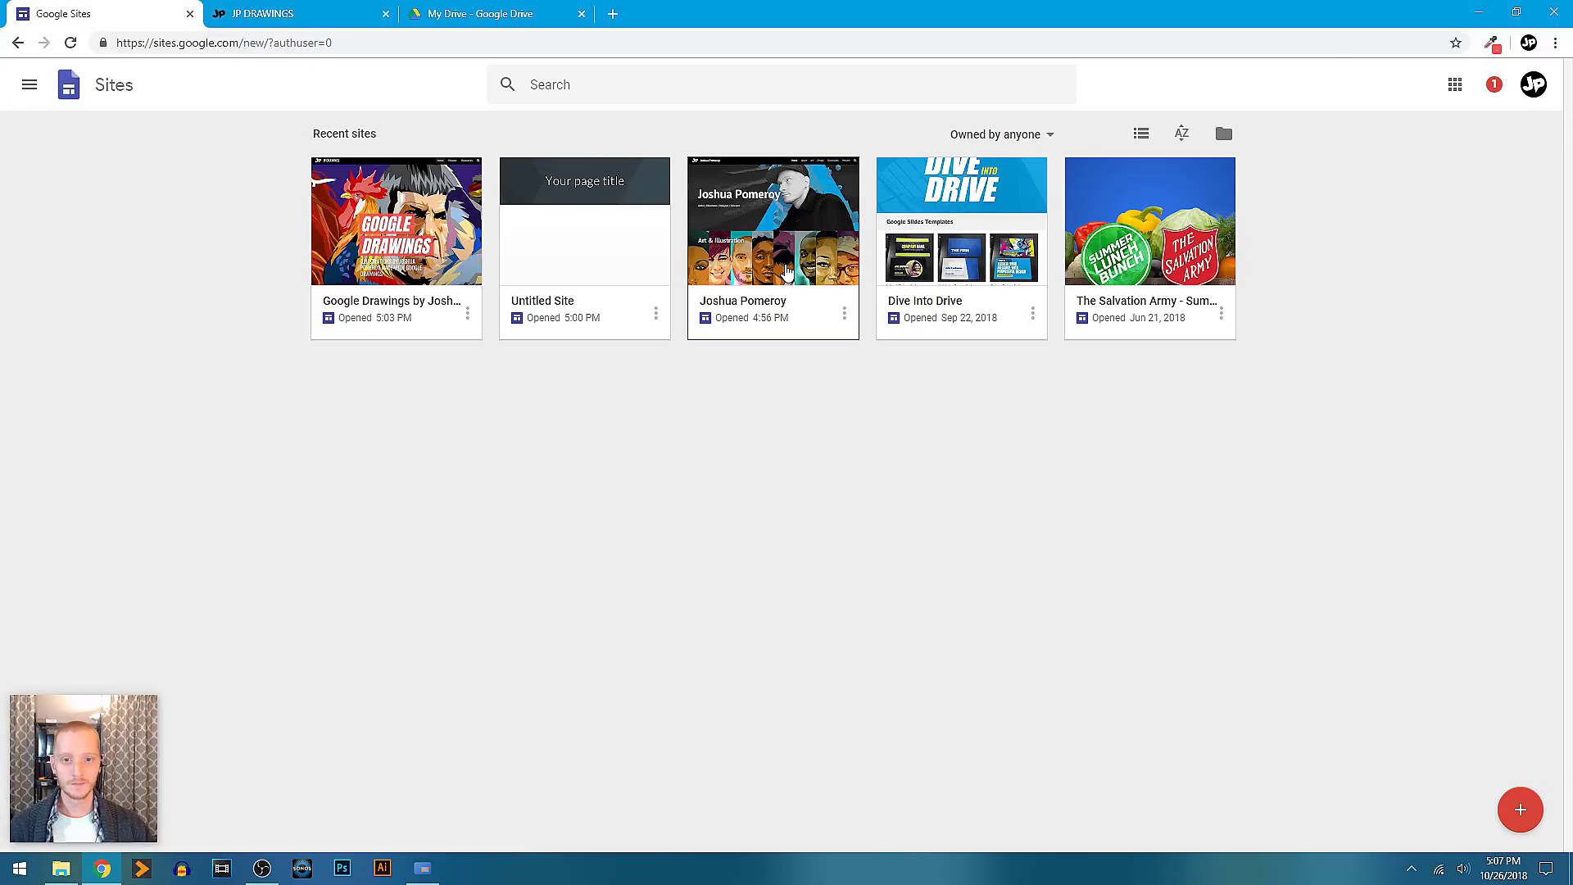
left_click(797, 278)
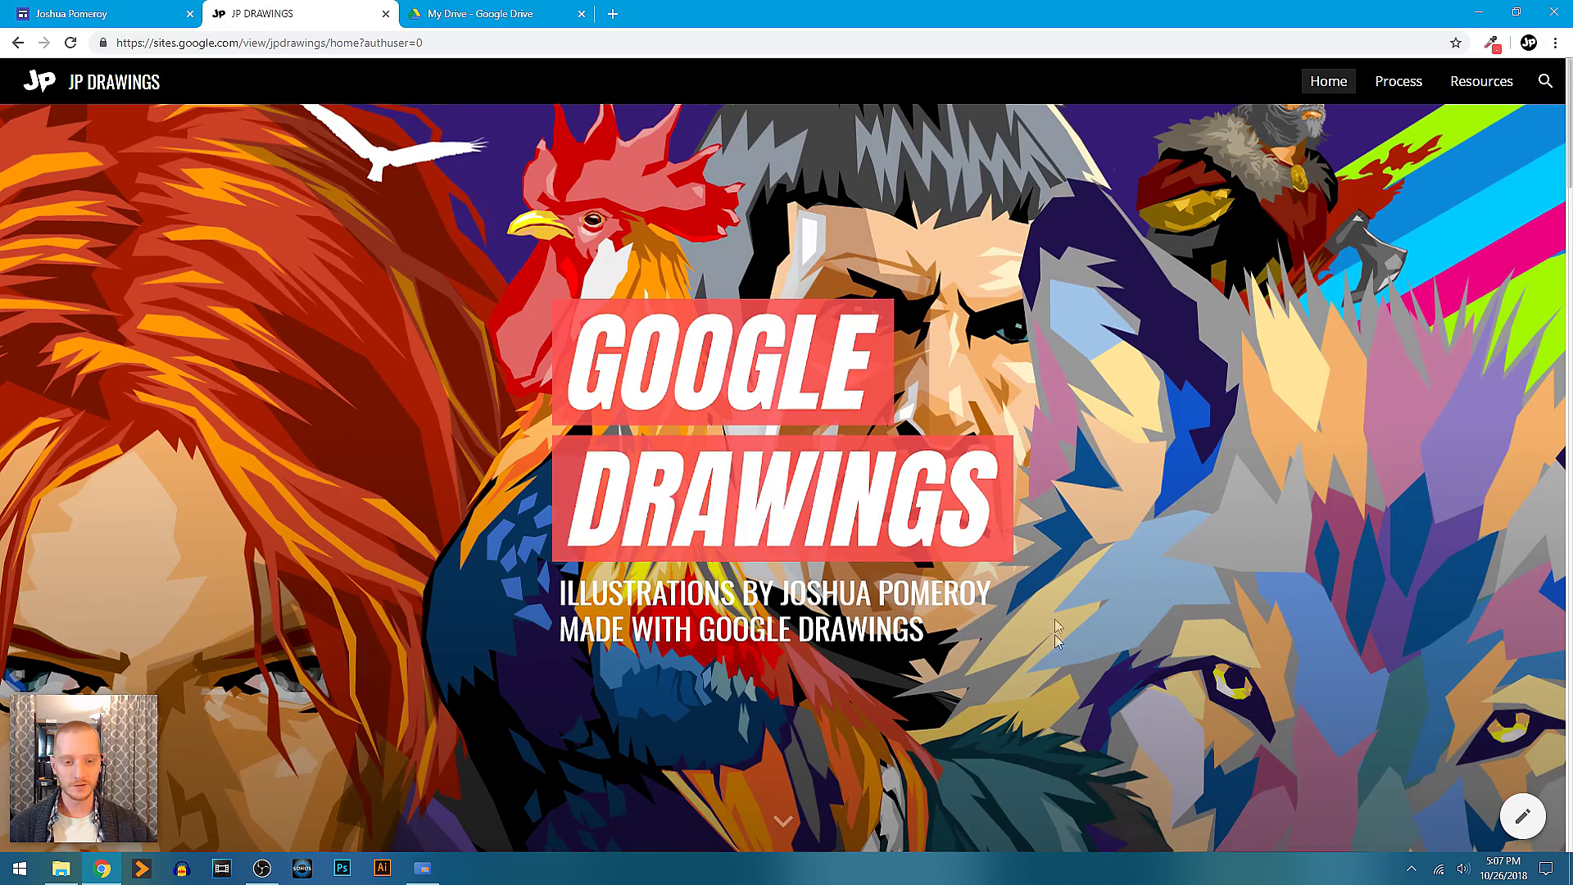
scroll(1054, 634, "down", 10)
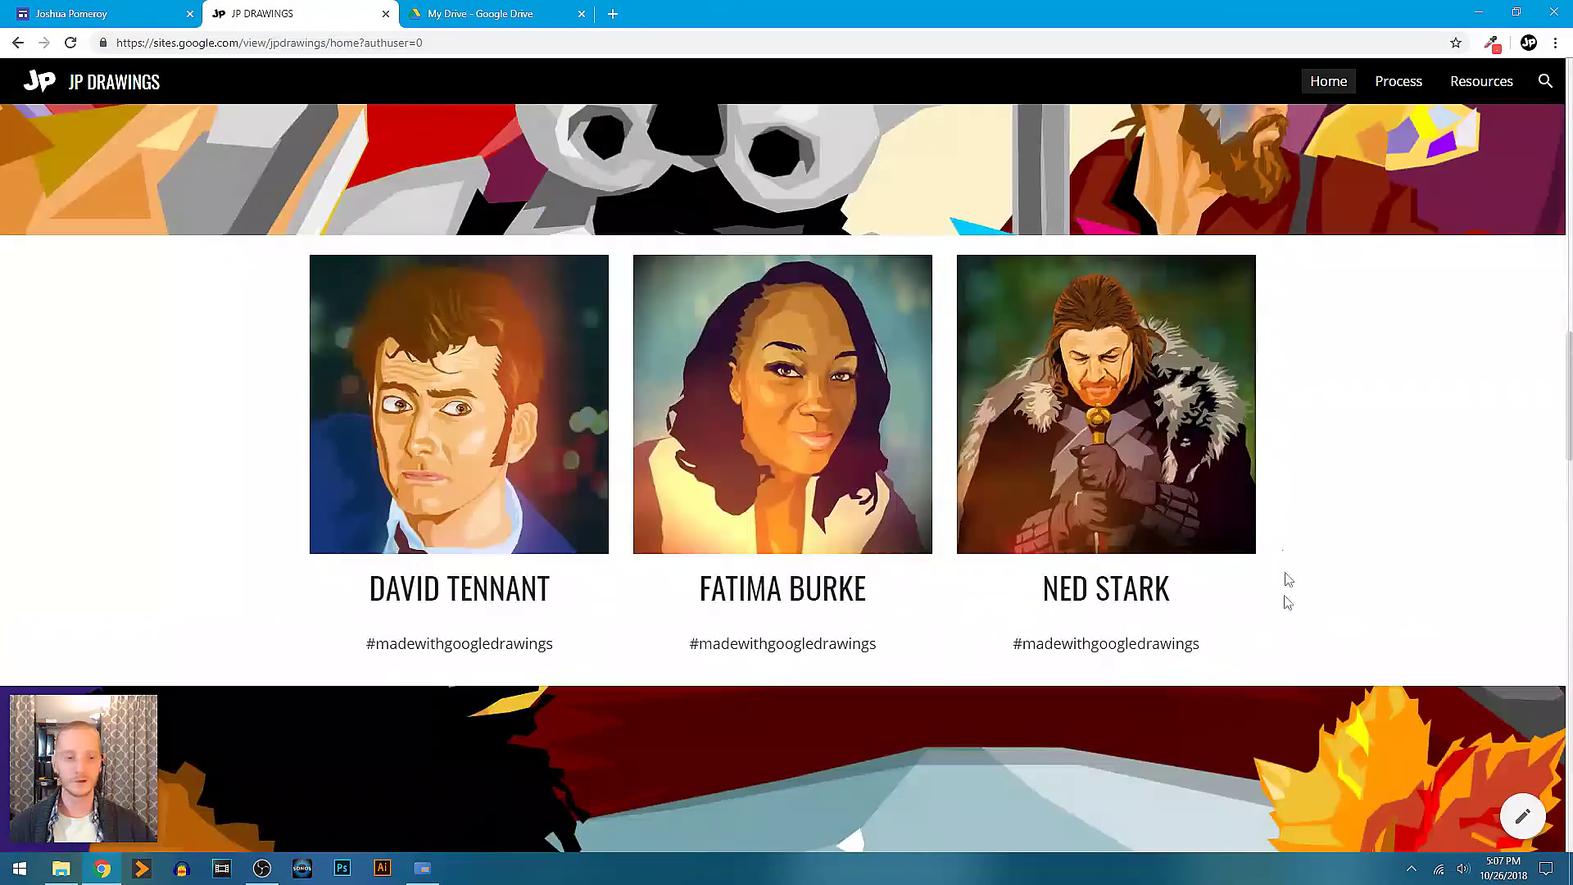
scroll(1303, 532, "down", 7)
scroll(1291, 281, "down", 8)
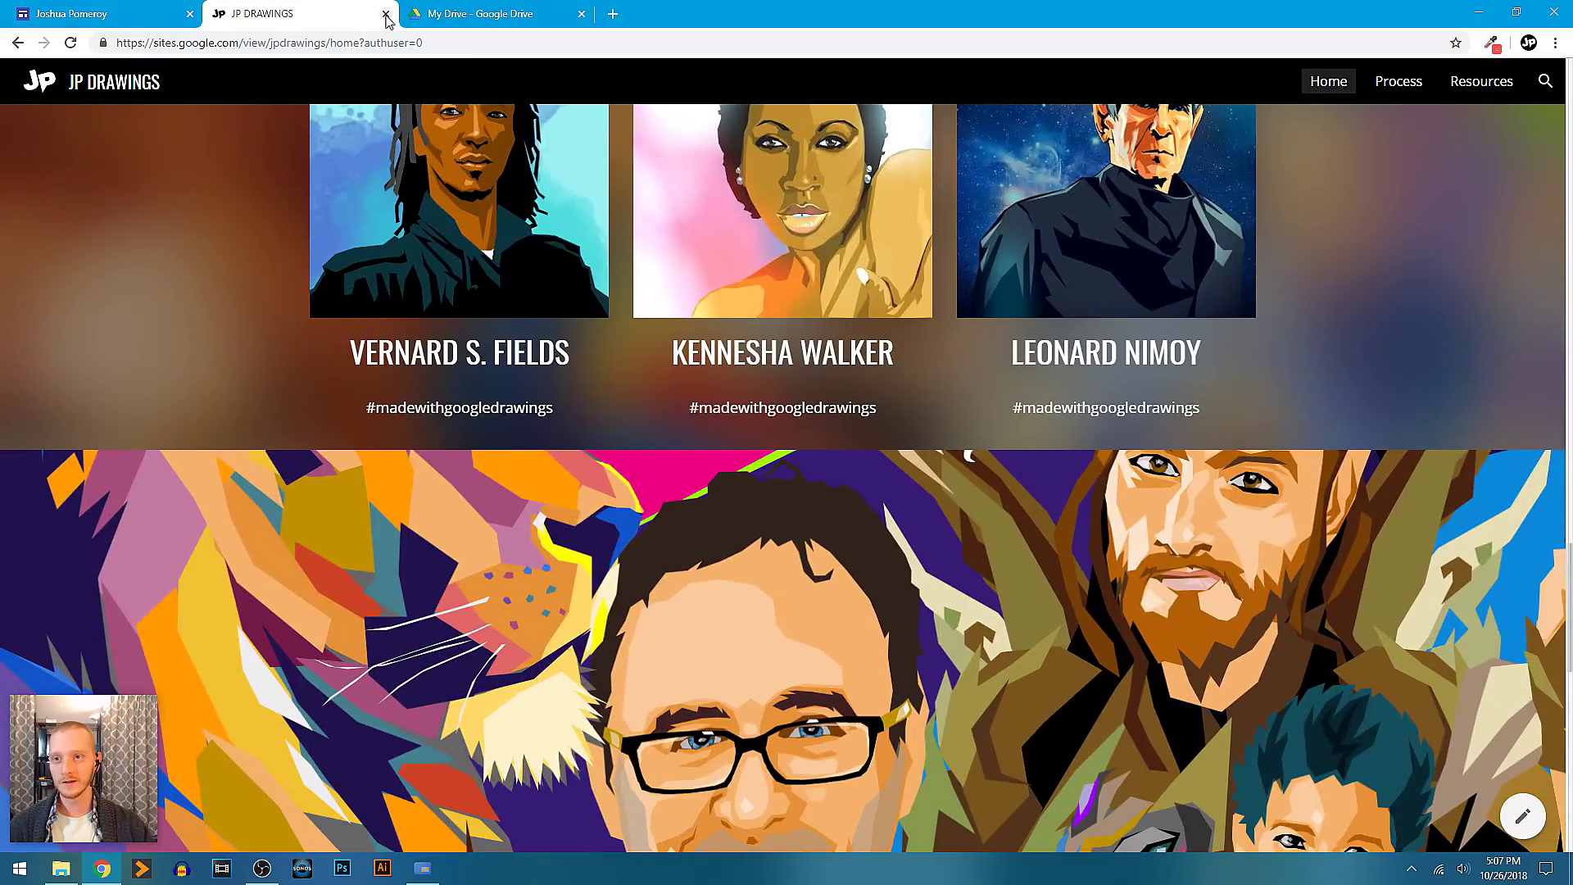
left_click(386, 14)
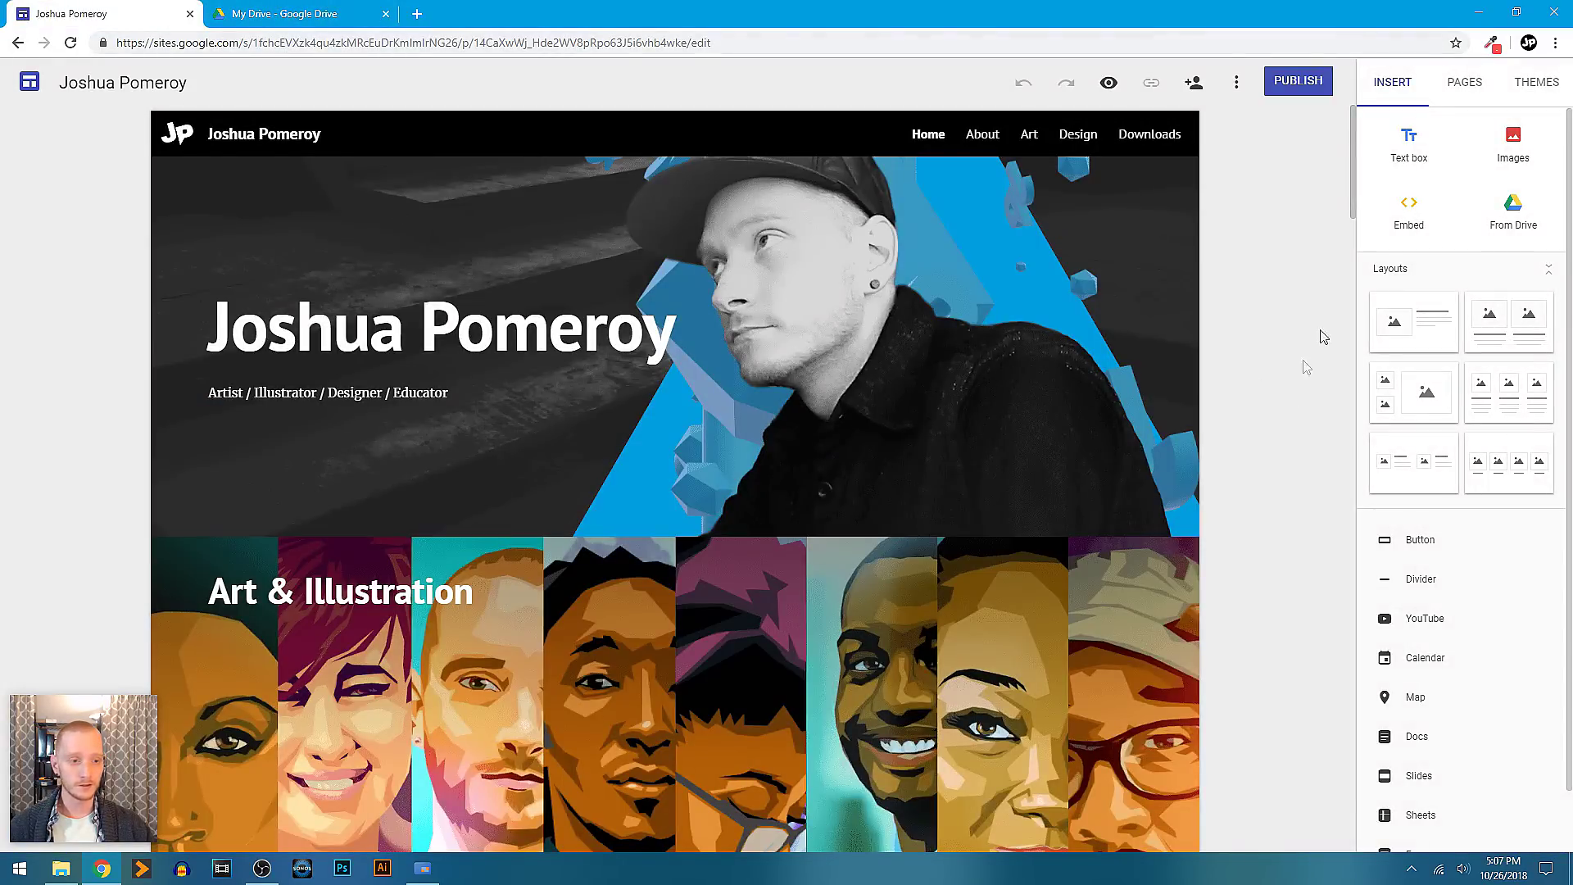
left_click_drag(1355, 160, 1351, 193)
scroll(1353, 196, "up", 2)
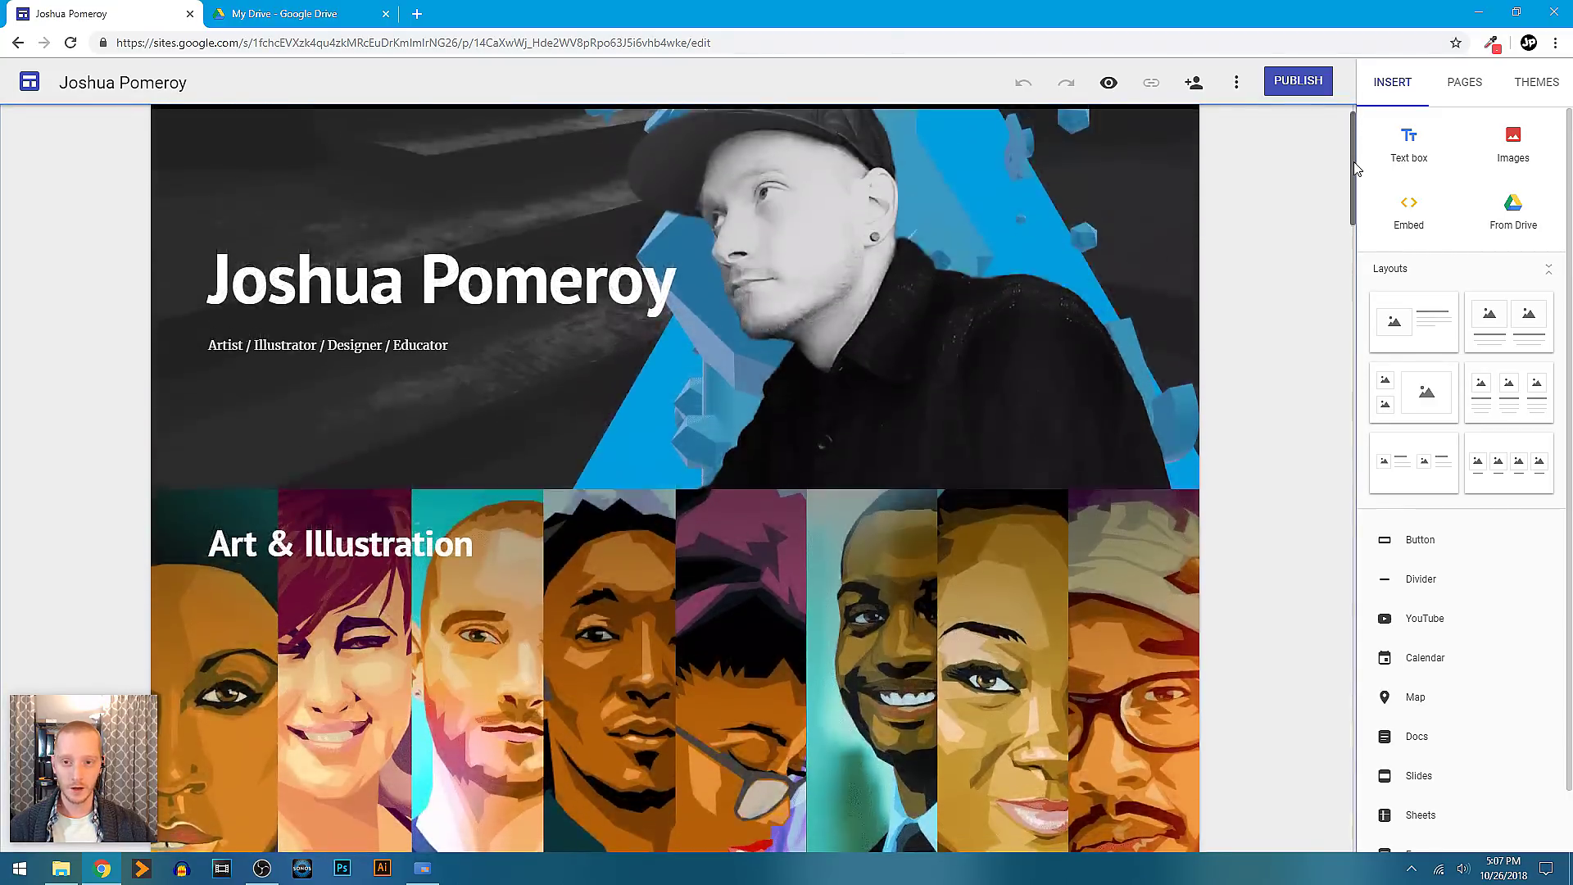
scroll(1352, 197, "down", 2)
scroll(1352, 197, "down", 5)
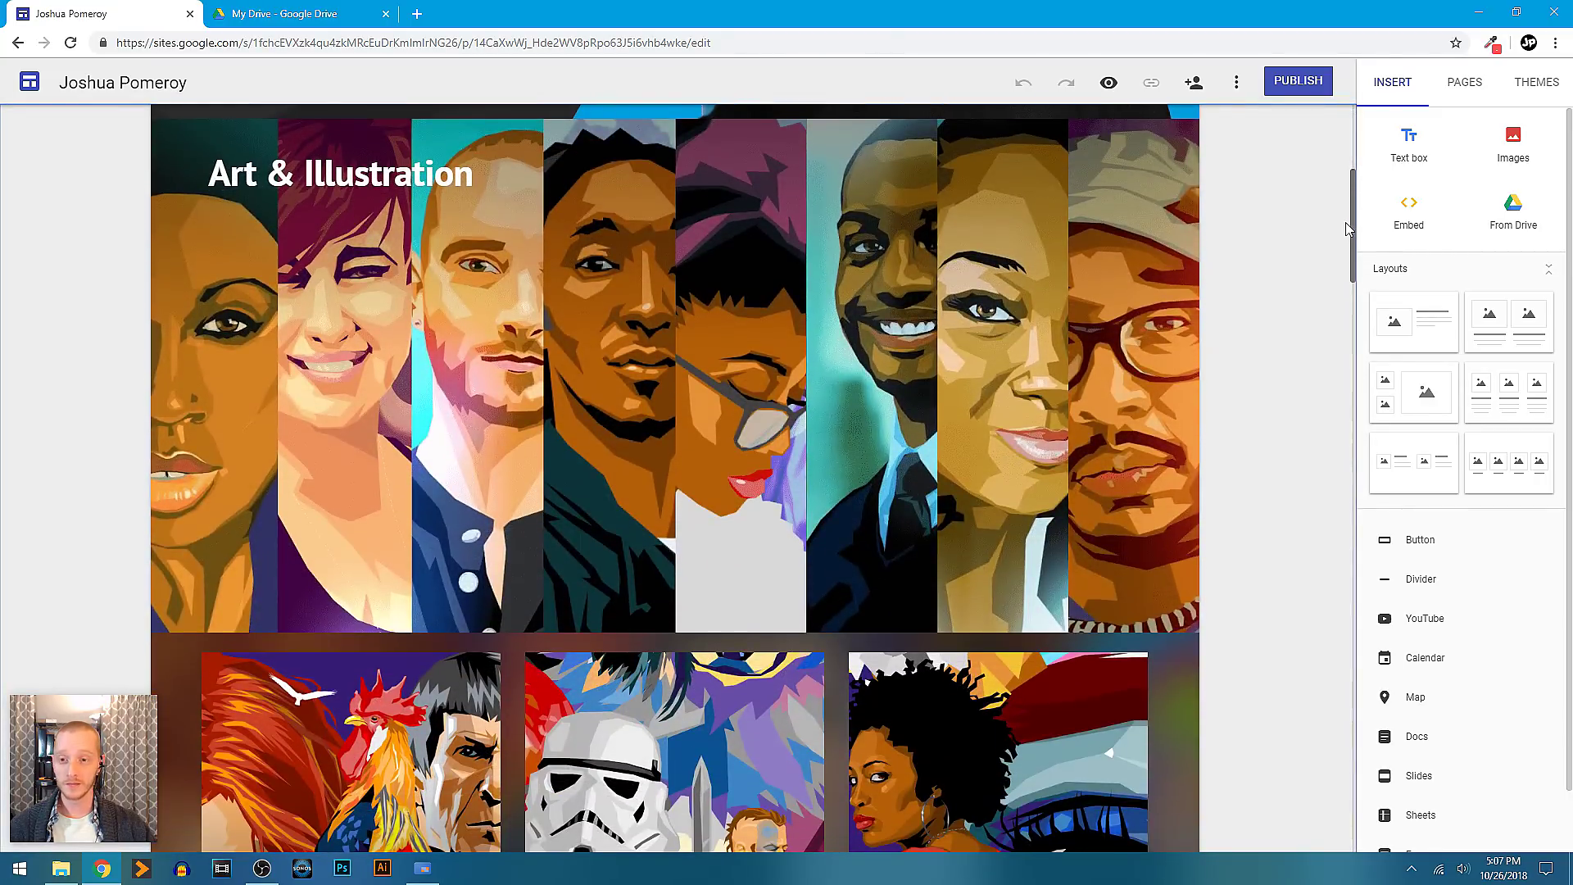
scroll(1343, 272, "down", 6)
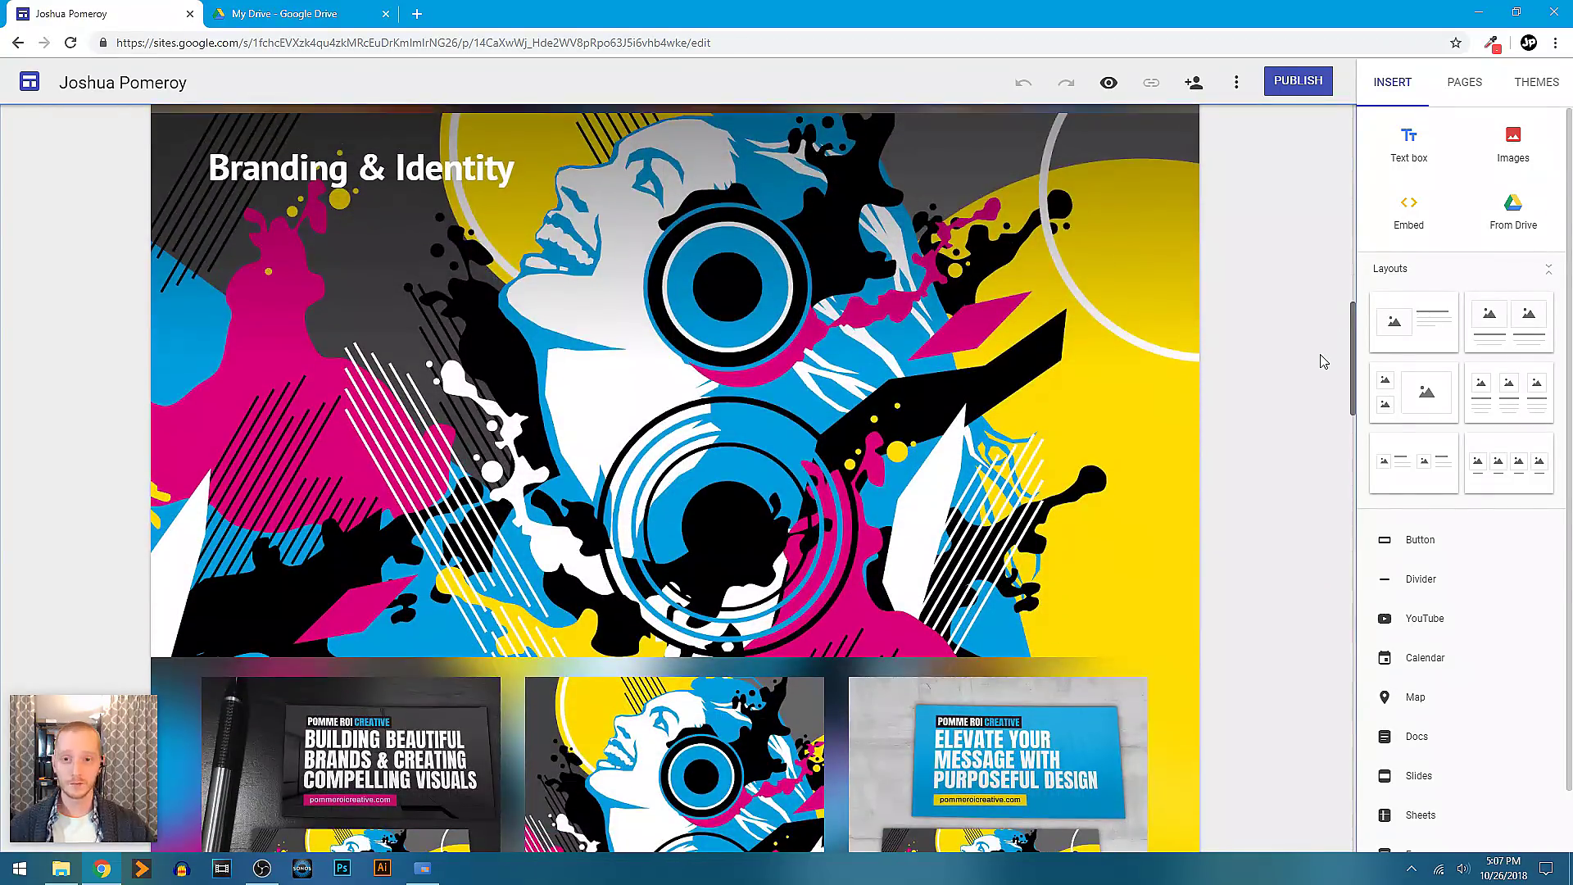
left_click_drag(1343, 338, 1299, 748)
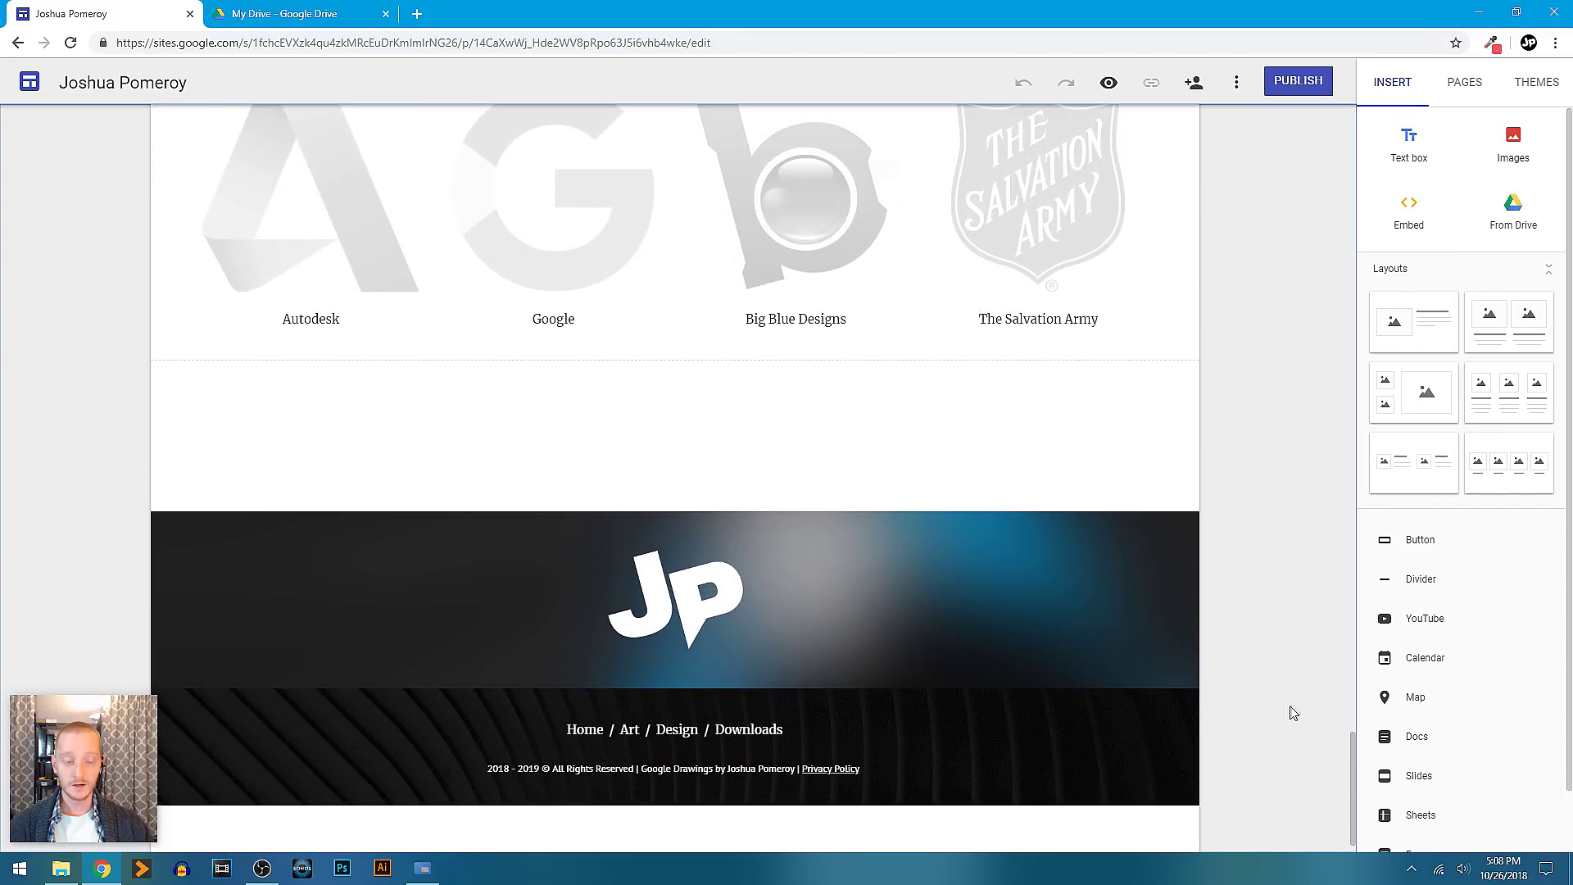
mouse_move(690, 580)
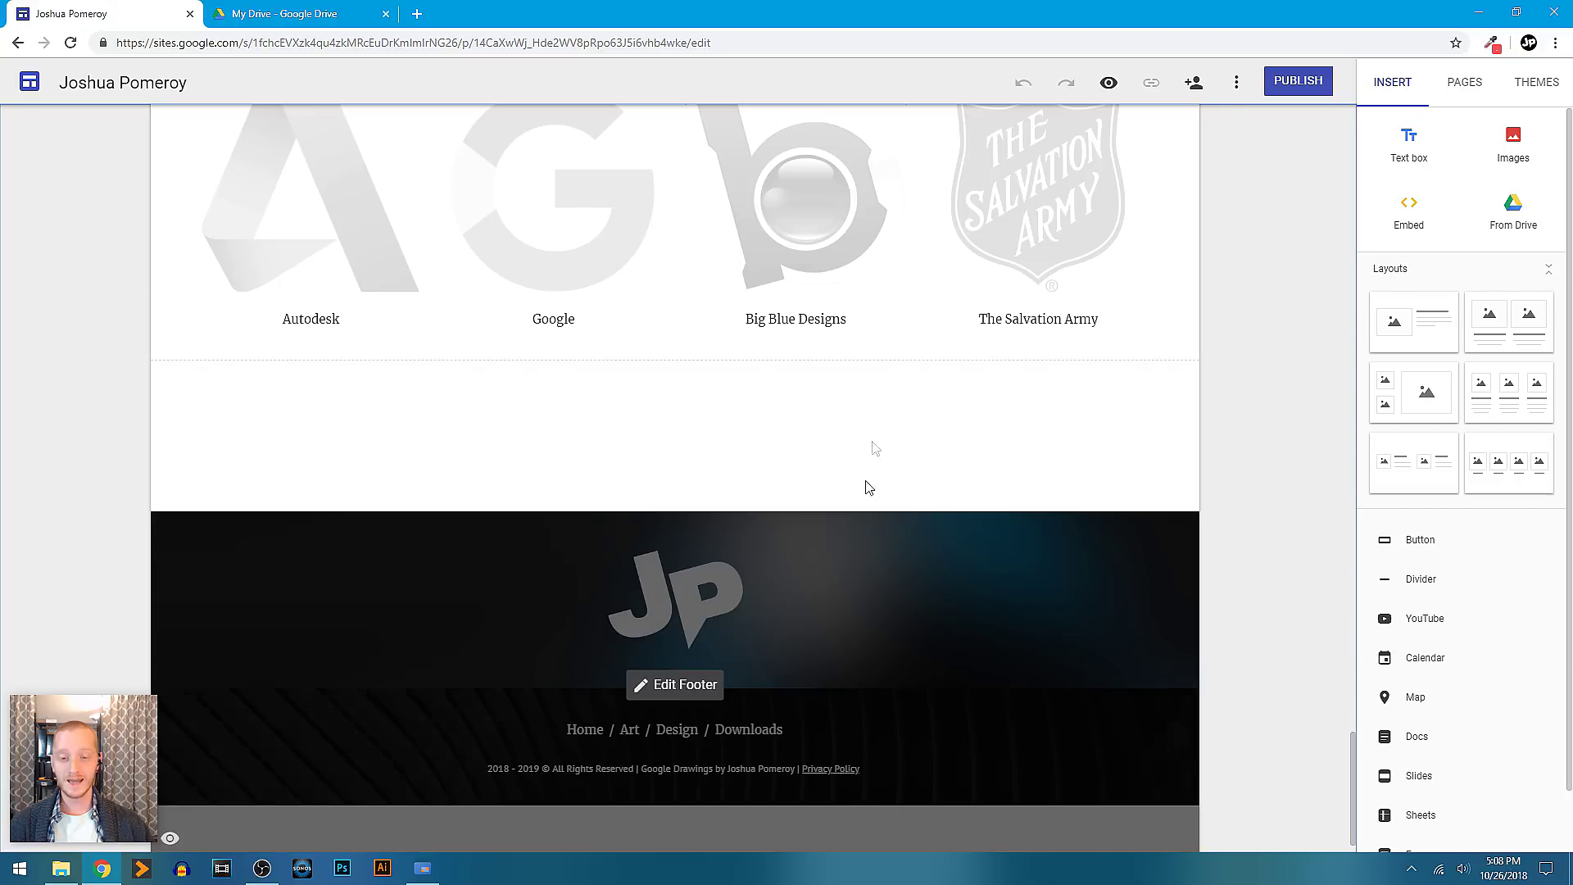
Edit the footer, move the JP logo band below the links and back, and select the links text
left_click(687, 685)
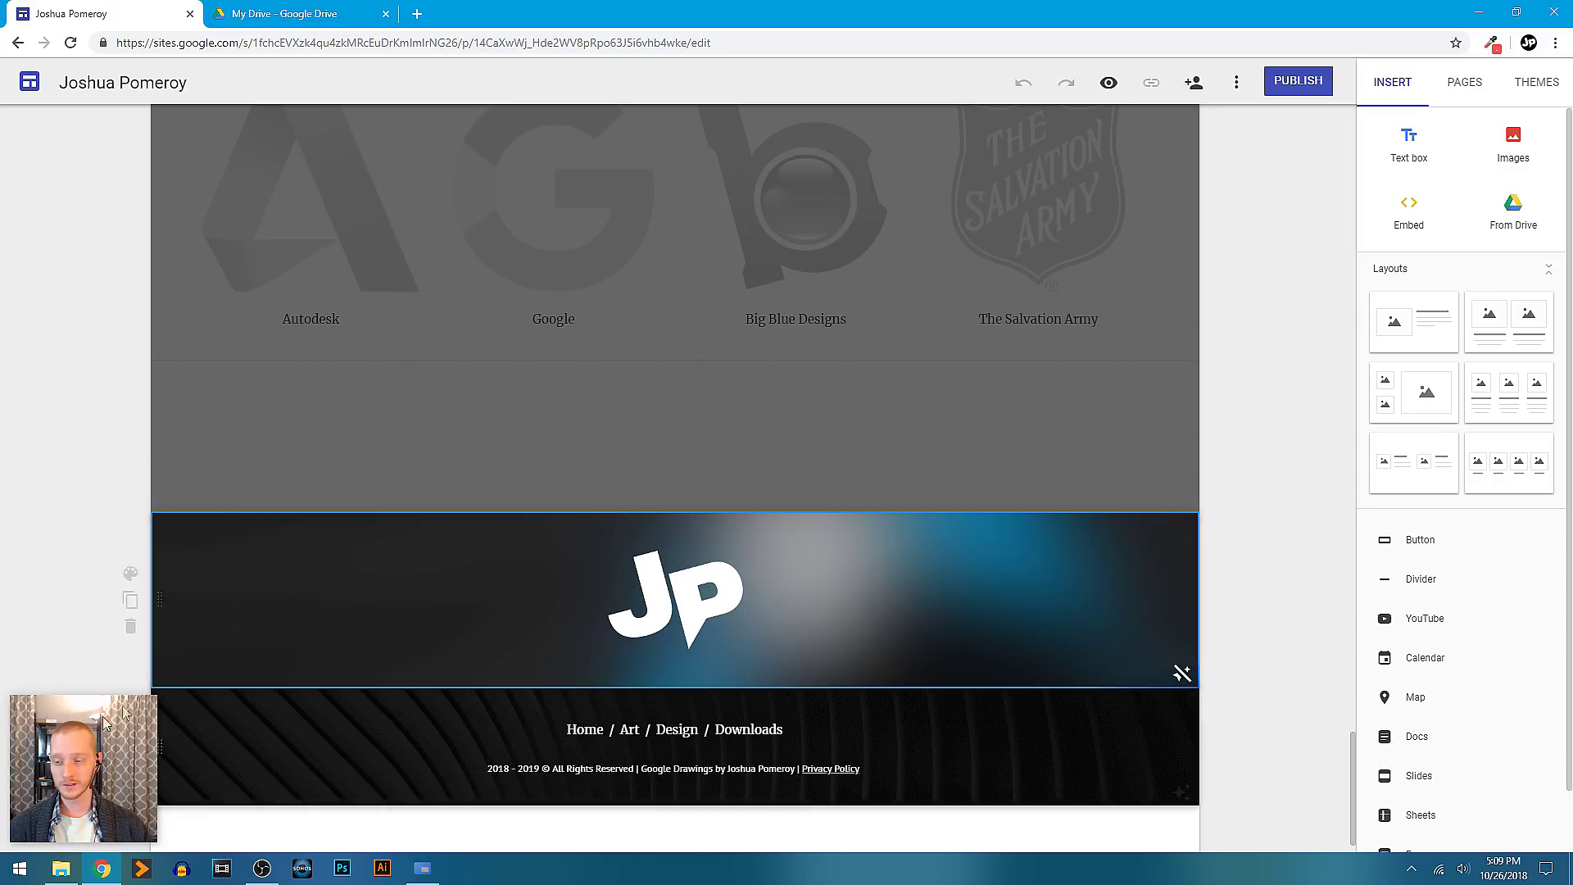
left_click_drag(104, 721, 76, 719)
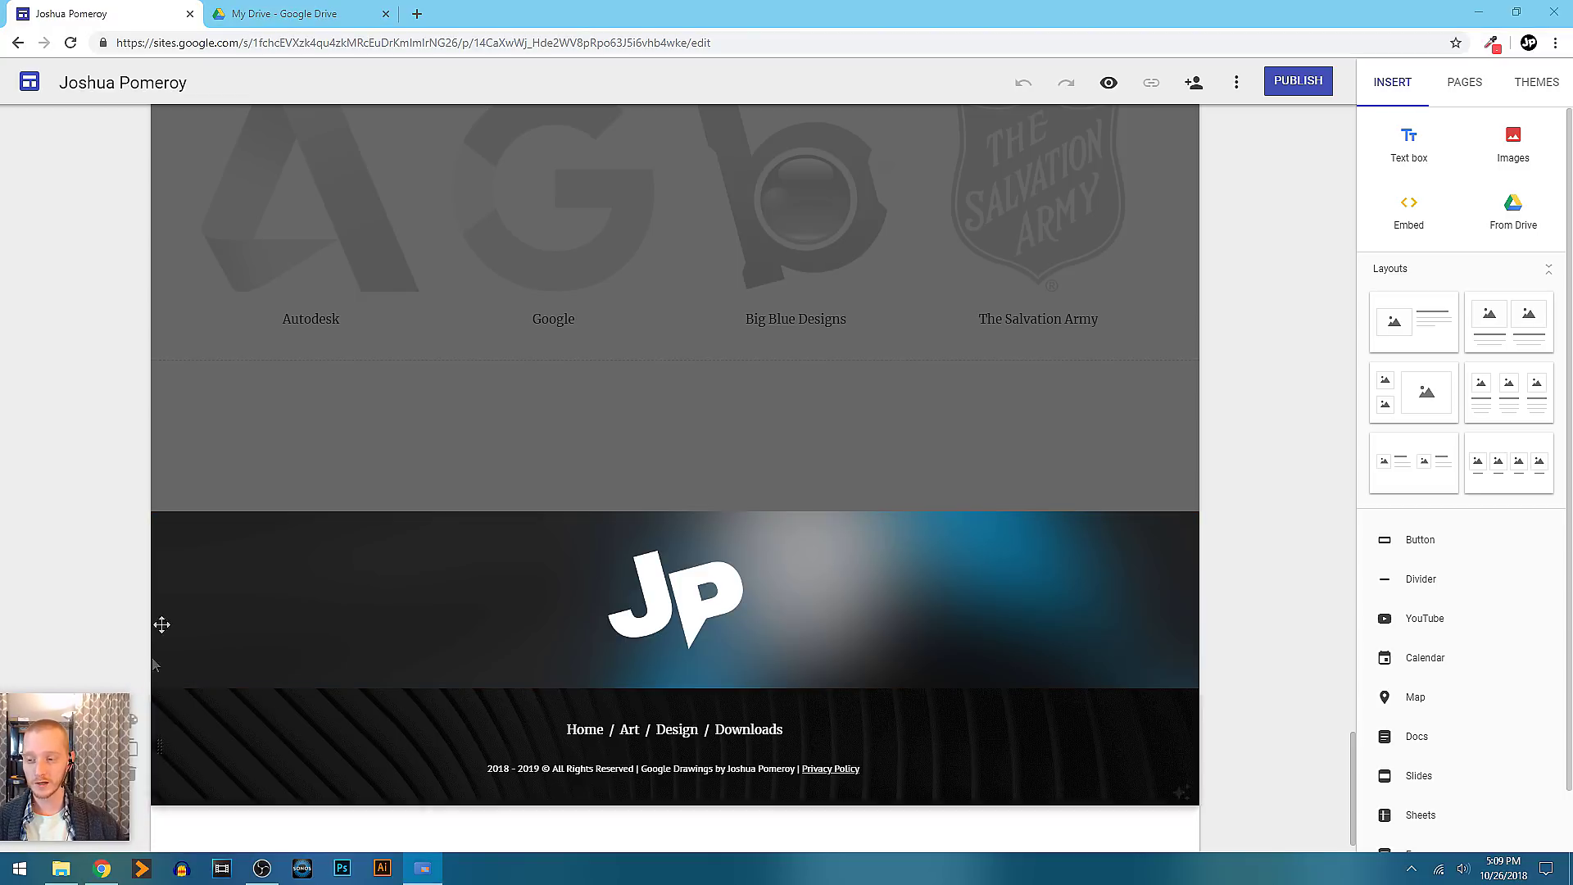
mouse_move(160, 604)
left_click_drag(161, 603, 167, 774)
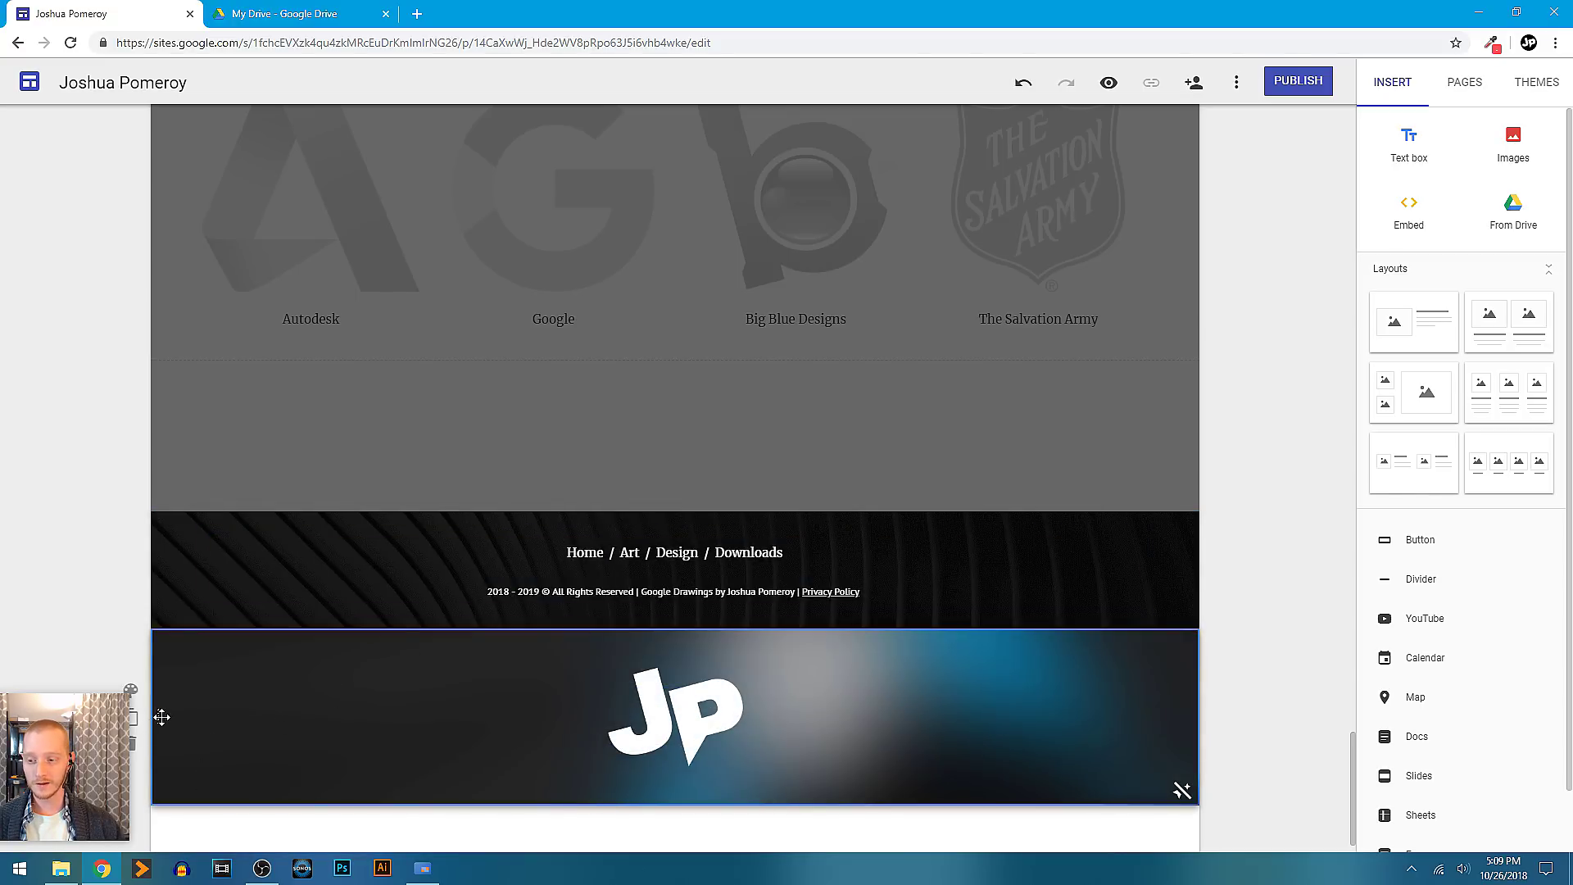
left_click_drag(161, 717, 176, 520)
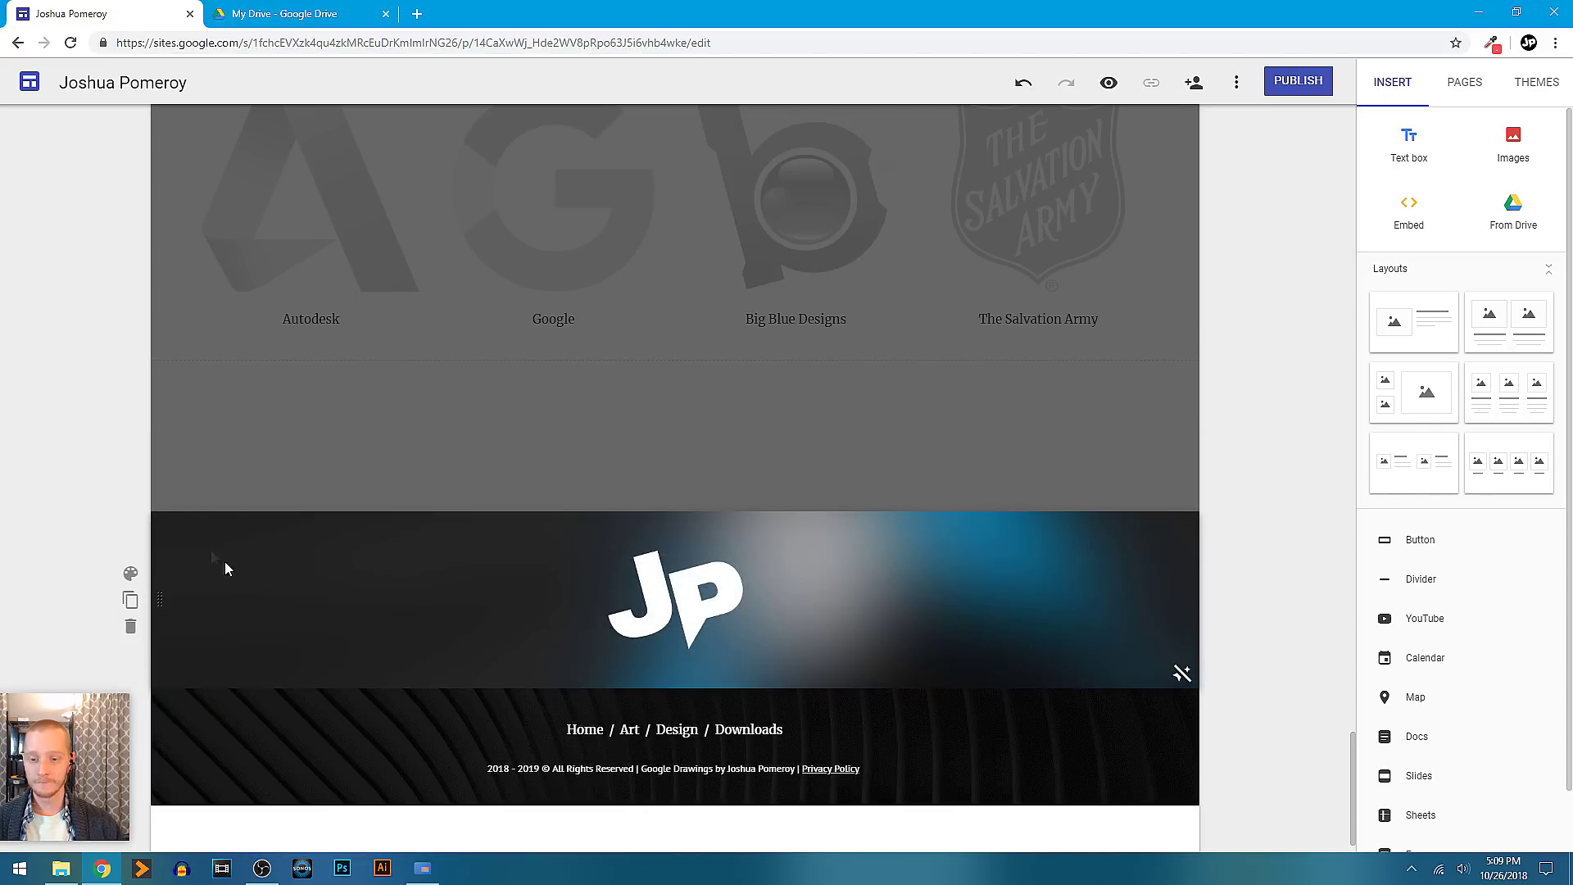
left_click(794, 747)
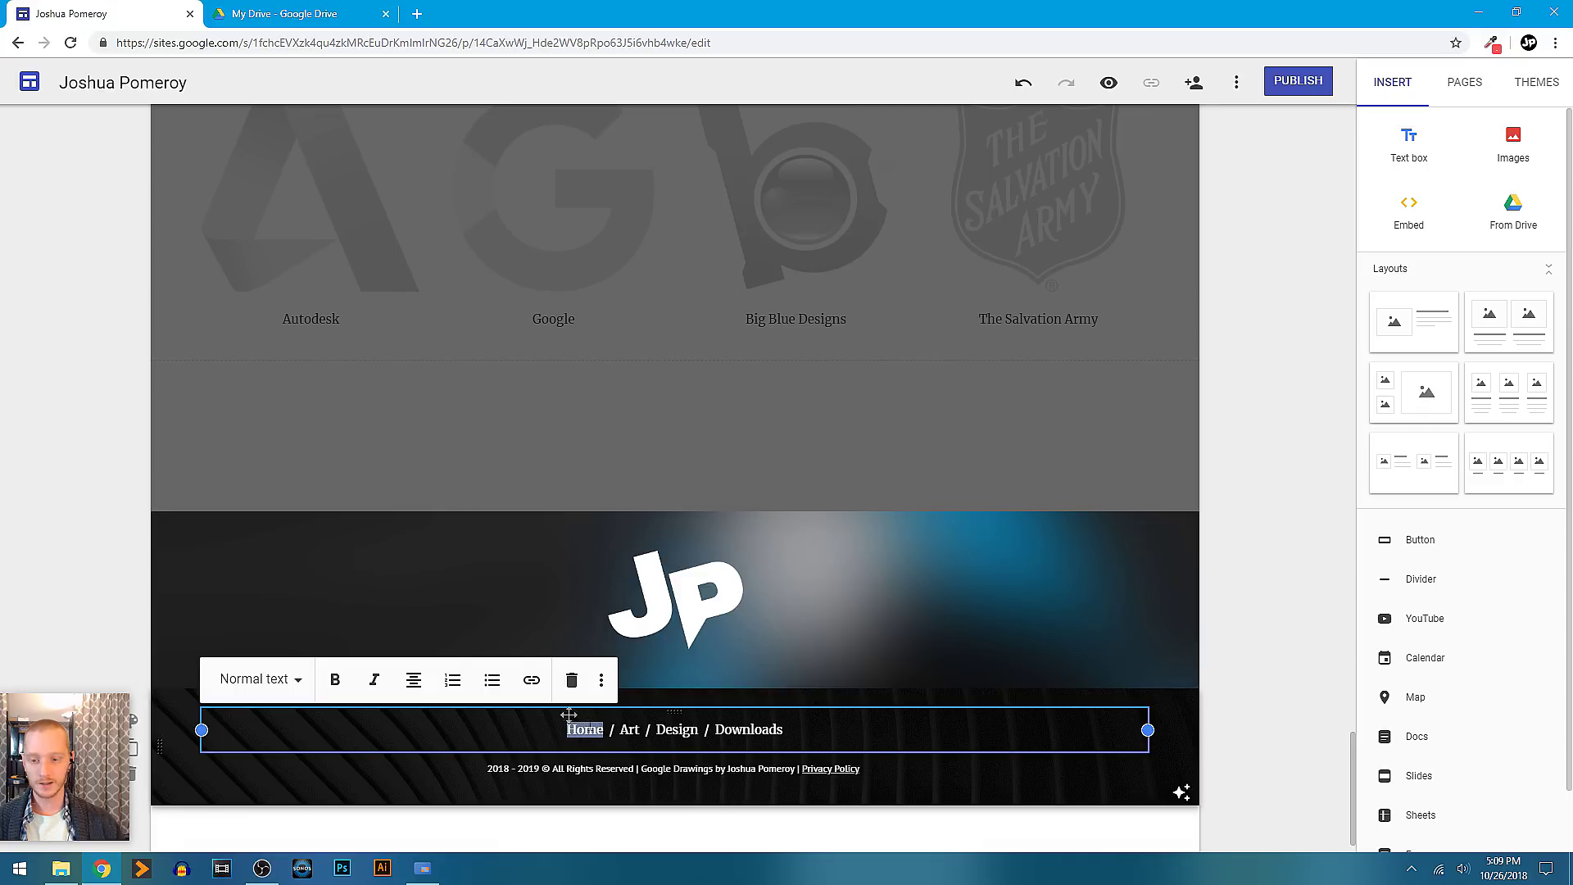
left_click(530, 684)
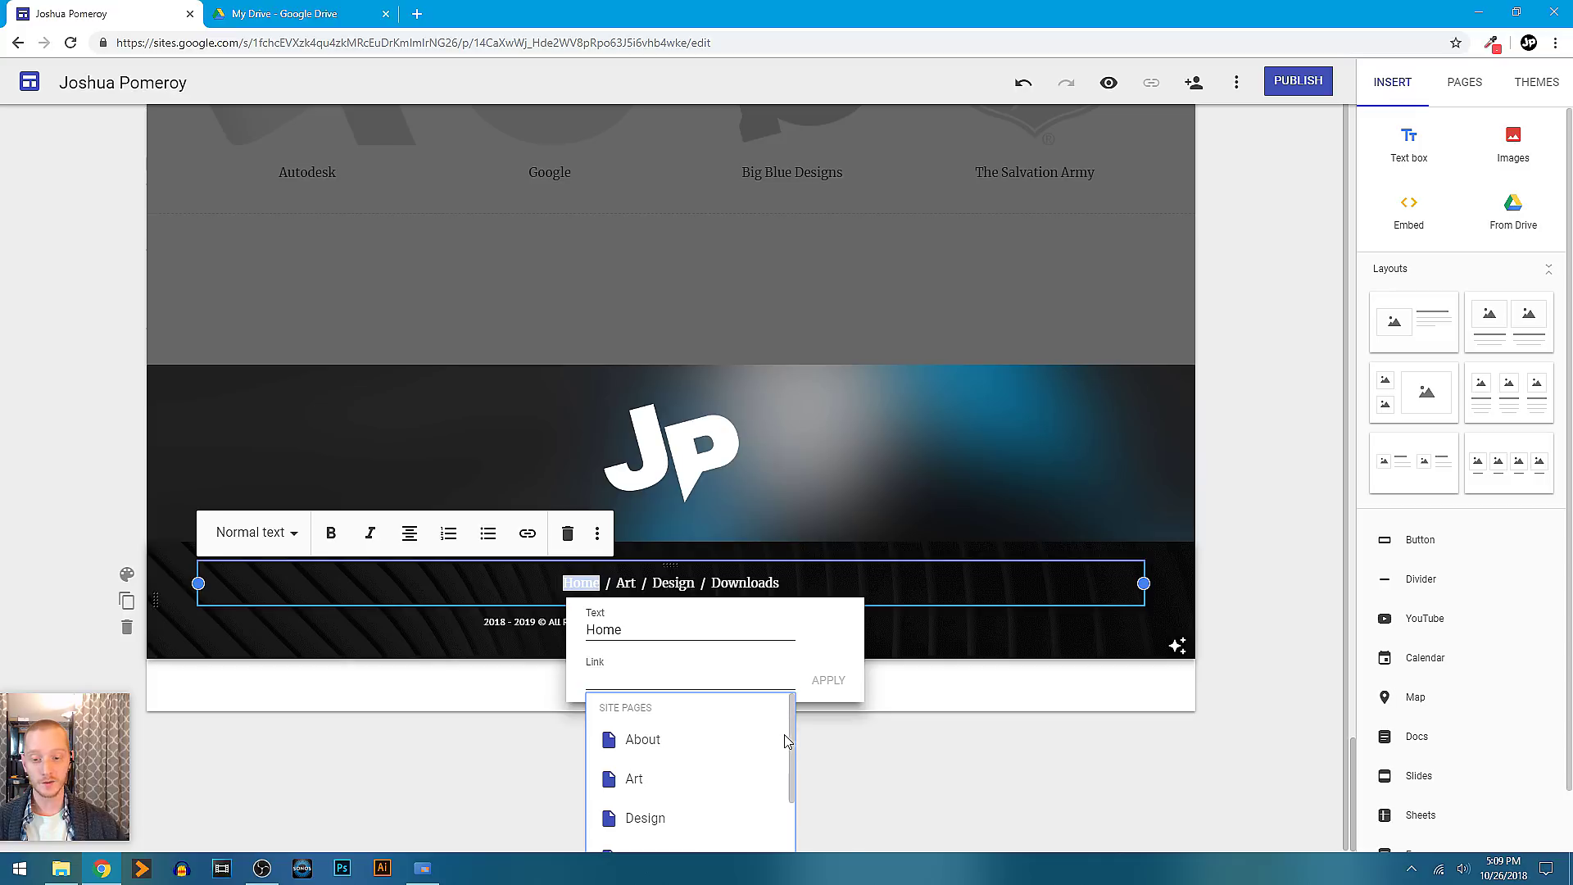
left_click_drag(788, 741, 794, 704)
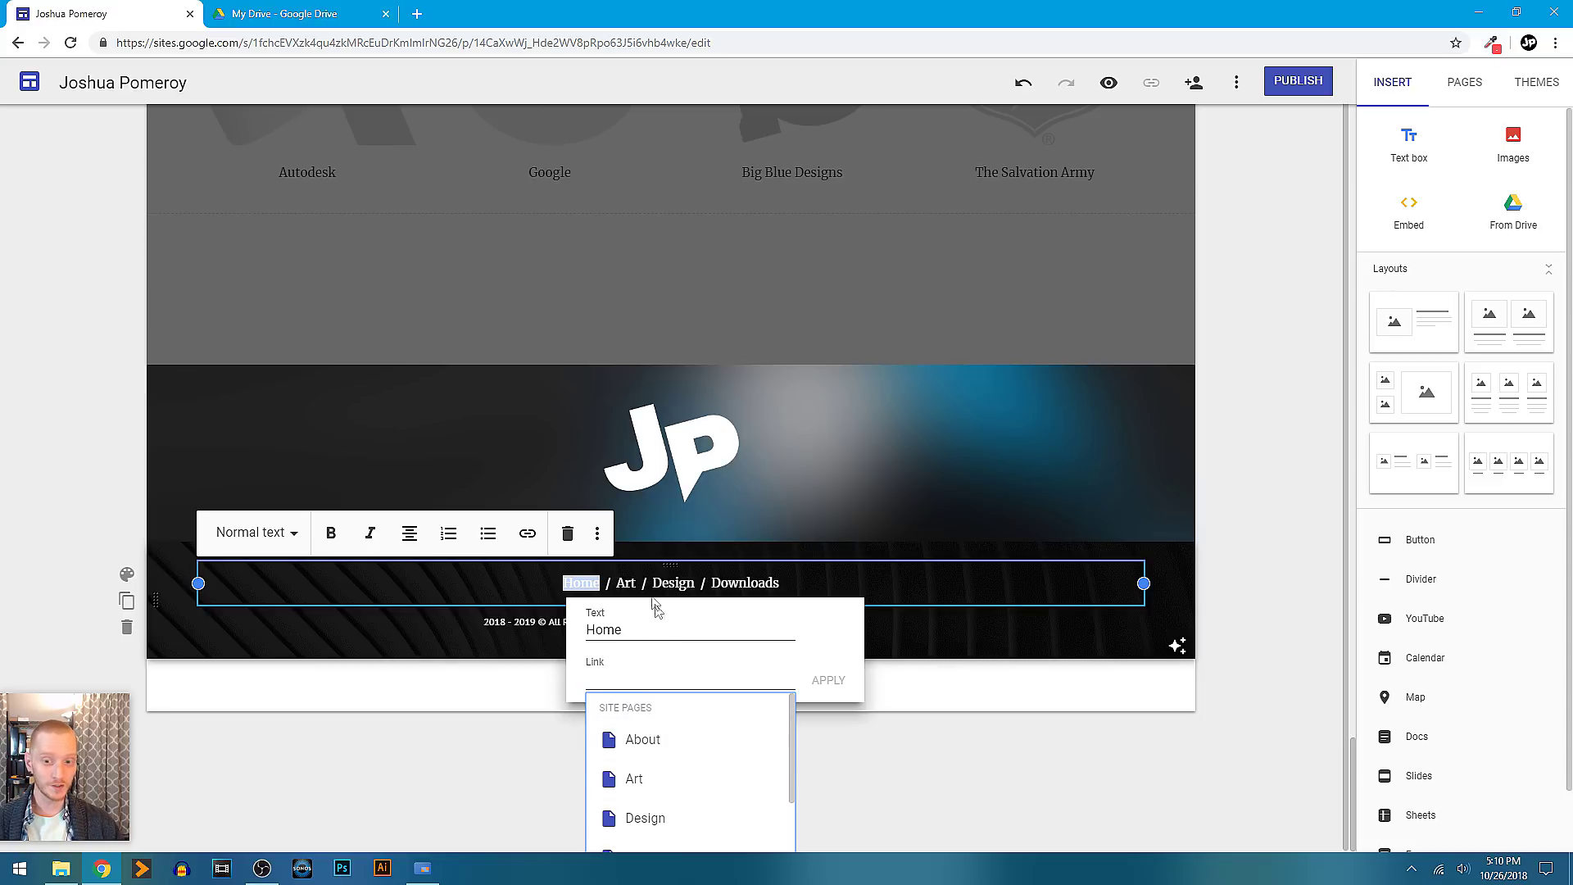
left_click(670, 450)
Link the footer words Art and Design to the Art and Design site pages
double_click(629, 697)
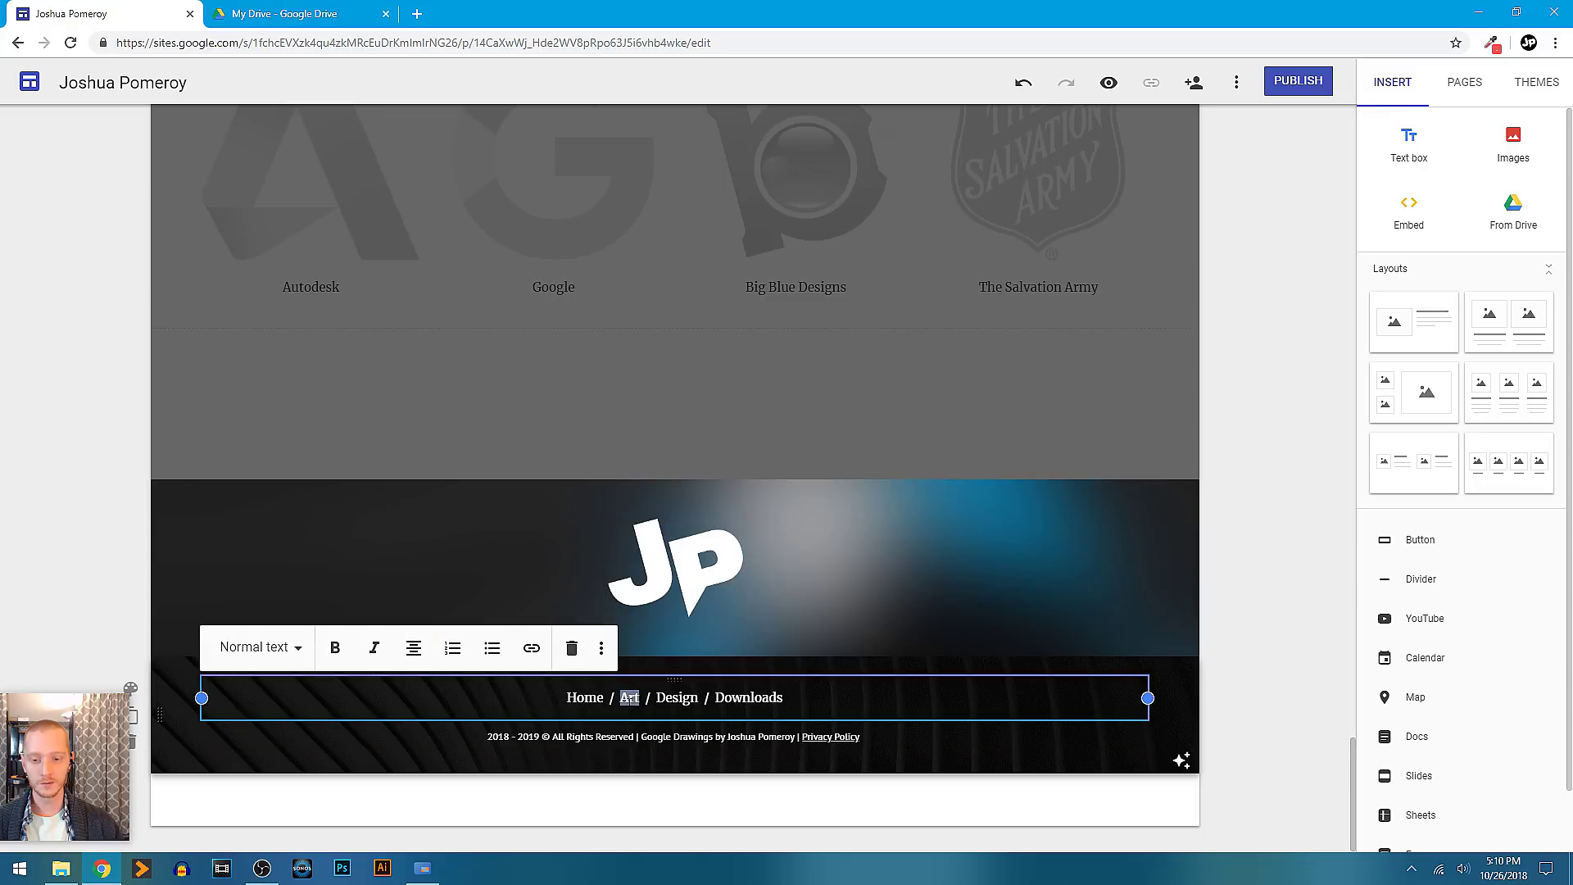
left_click(531, 652)
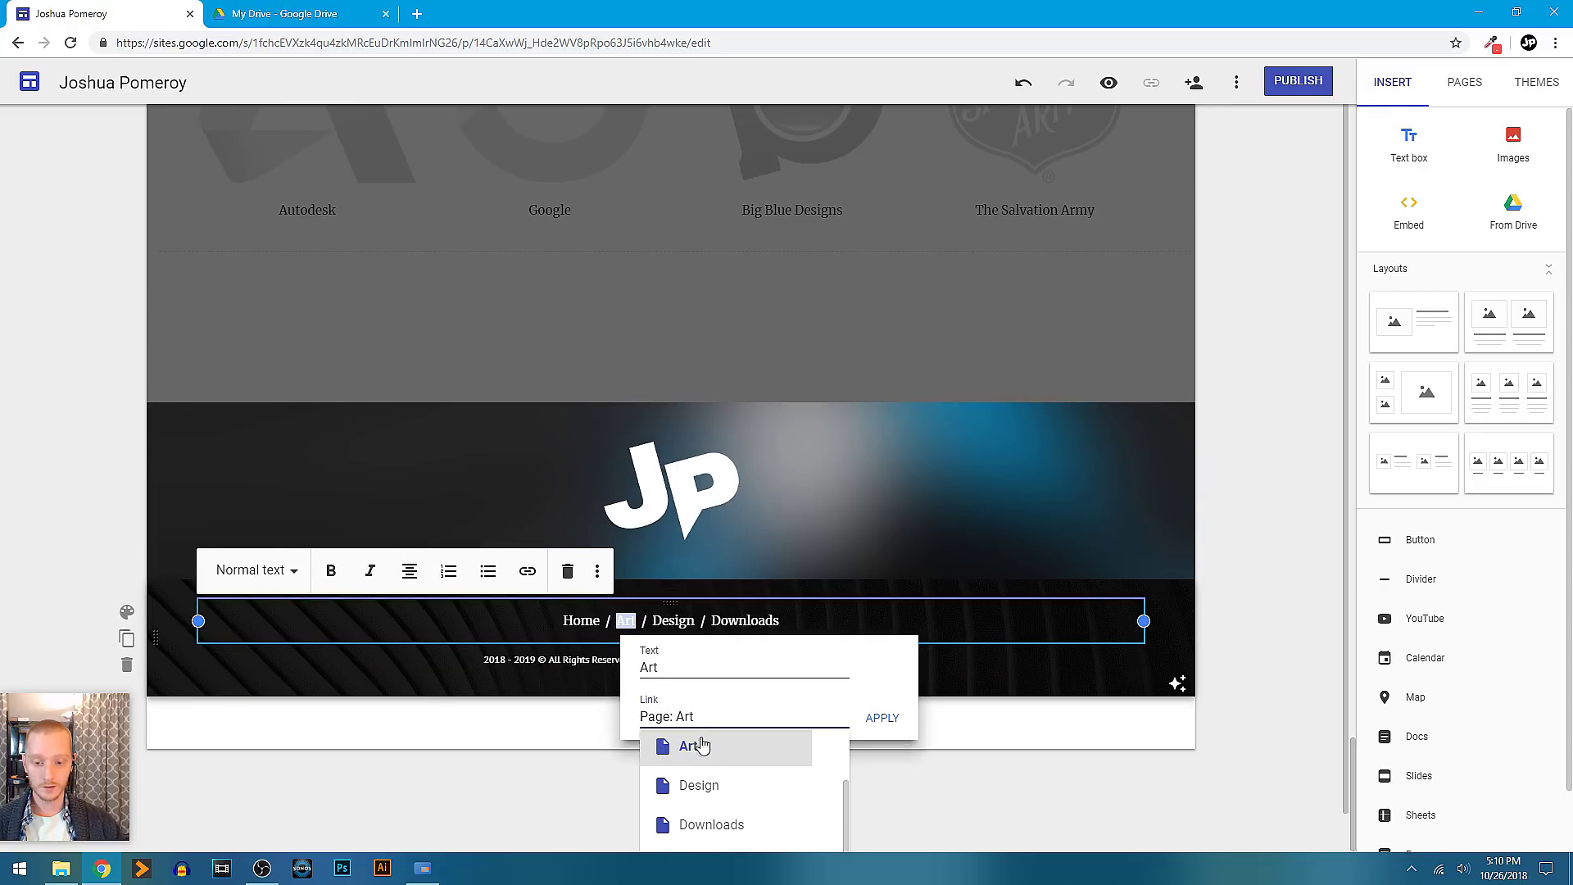
left_click(882, 718)
left_click(673, 700)
double_click(676, 698)
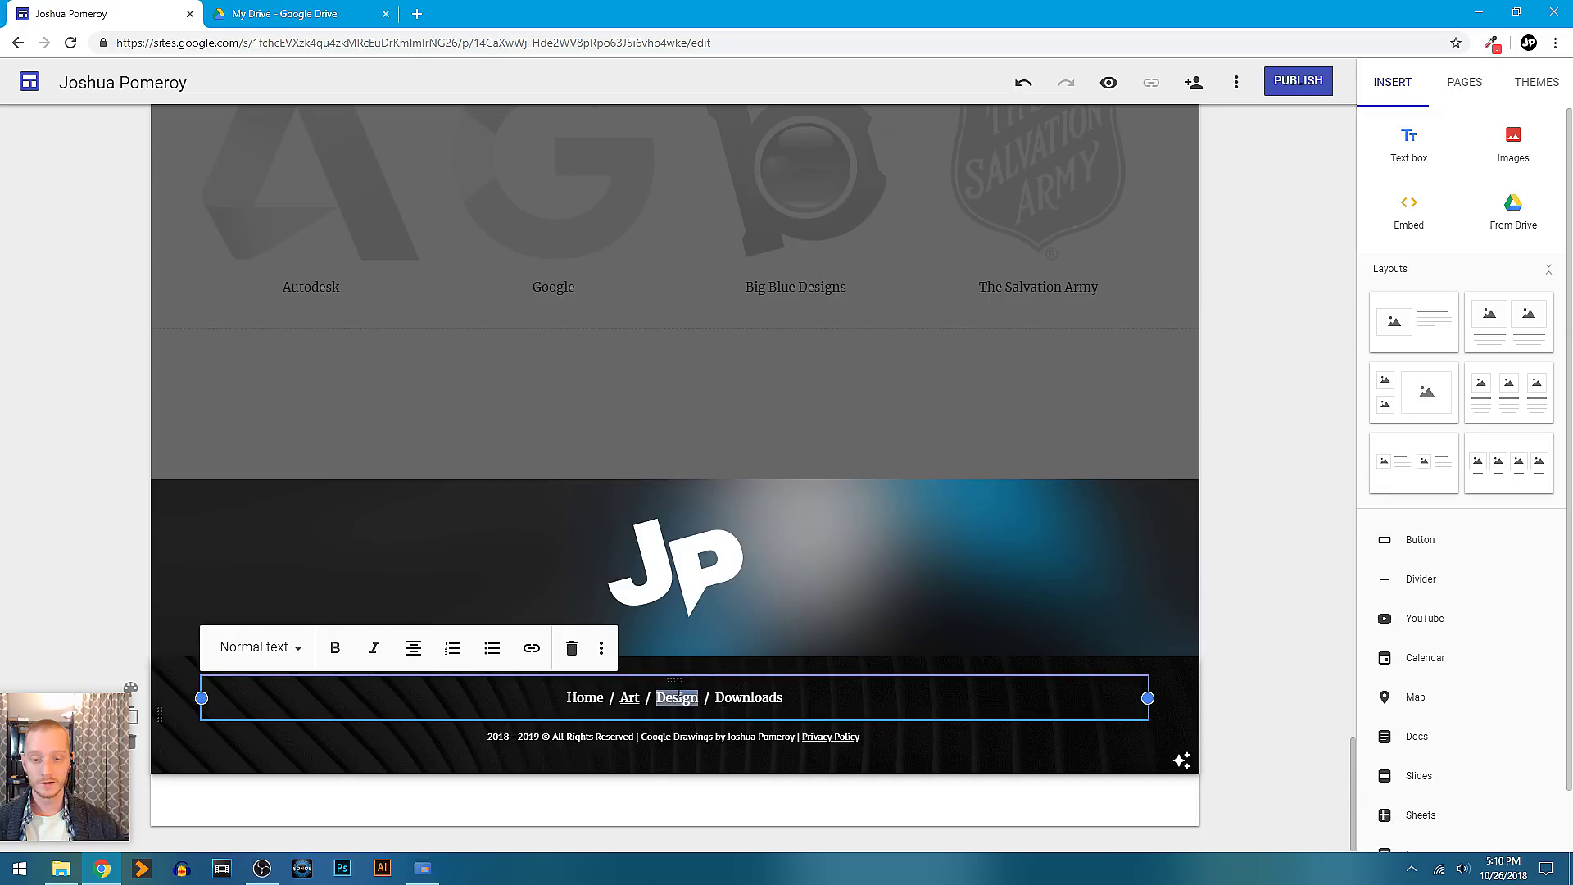
left_click(531, 648)
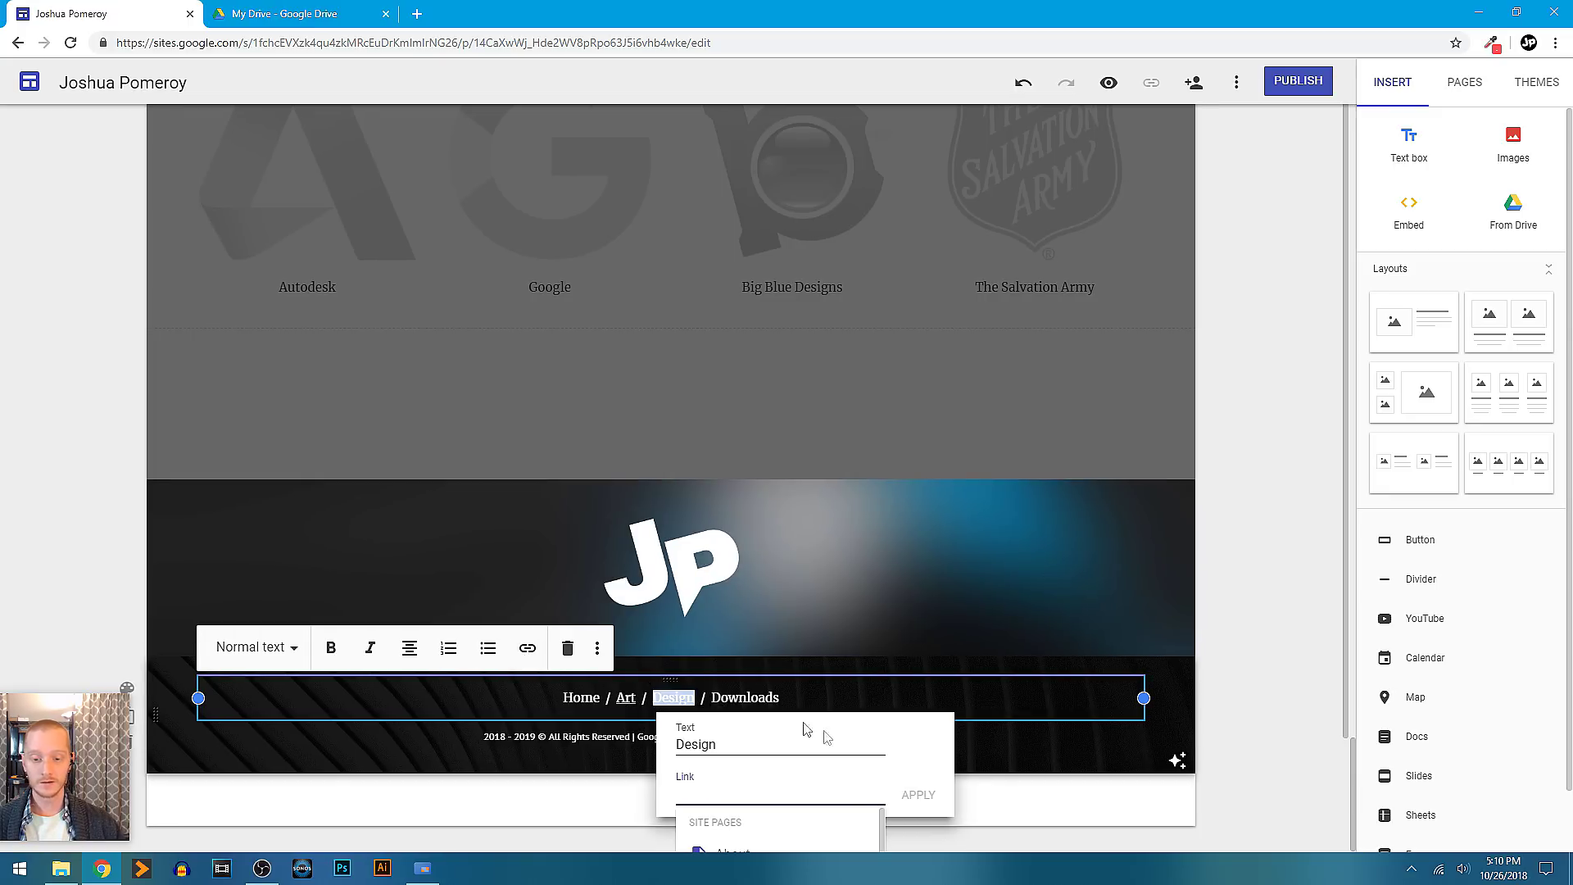
scroll(841, 773, "down", 3)
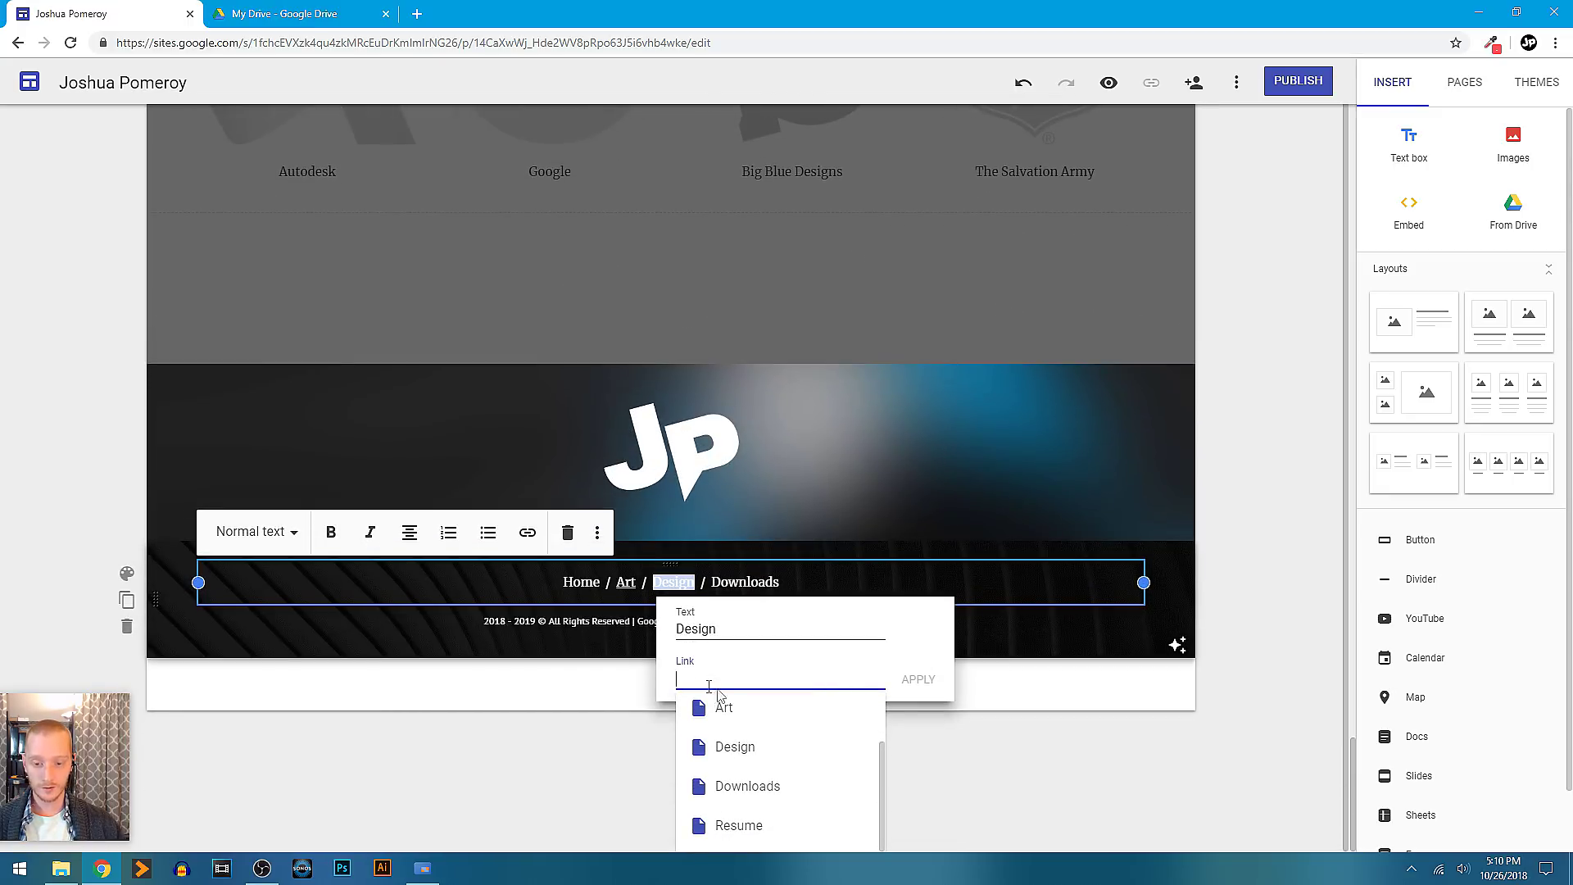
left_click(749, 760)
left_click(918, 679)
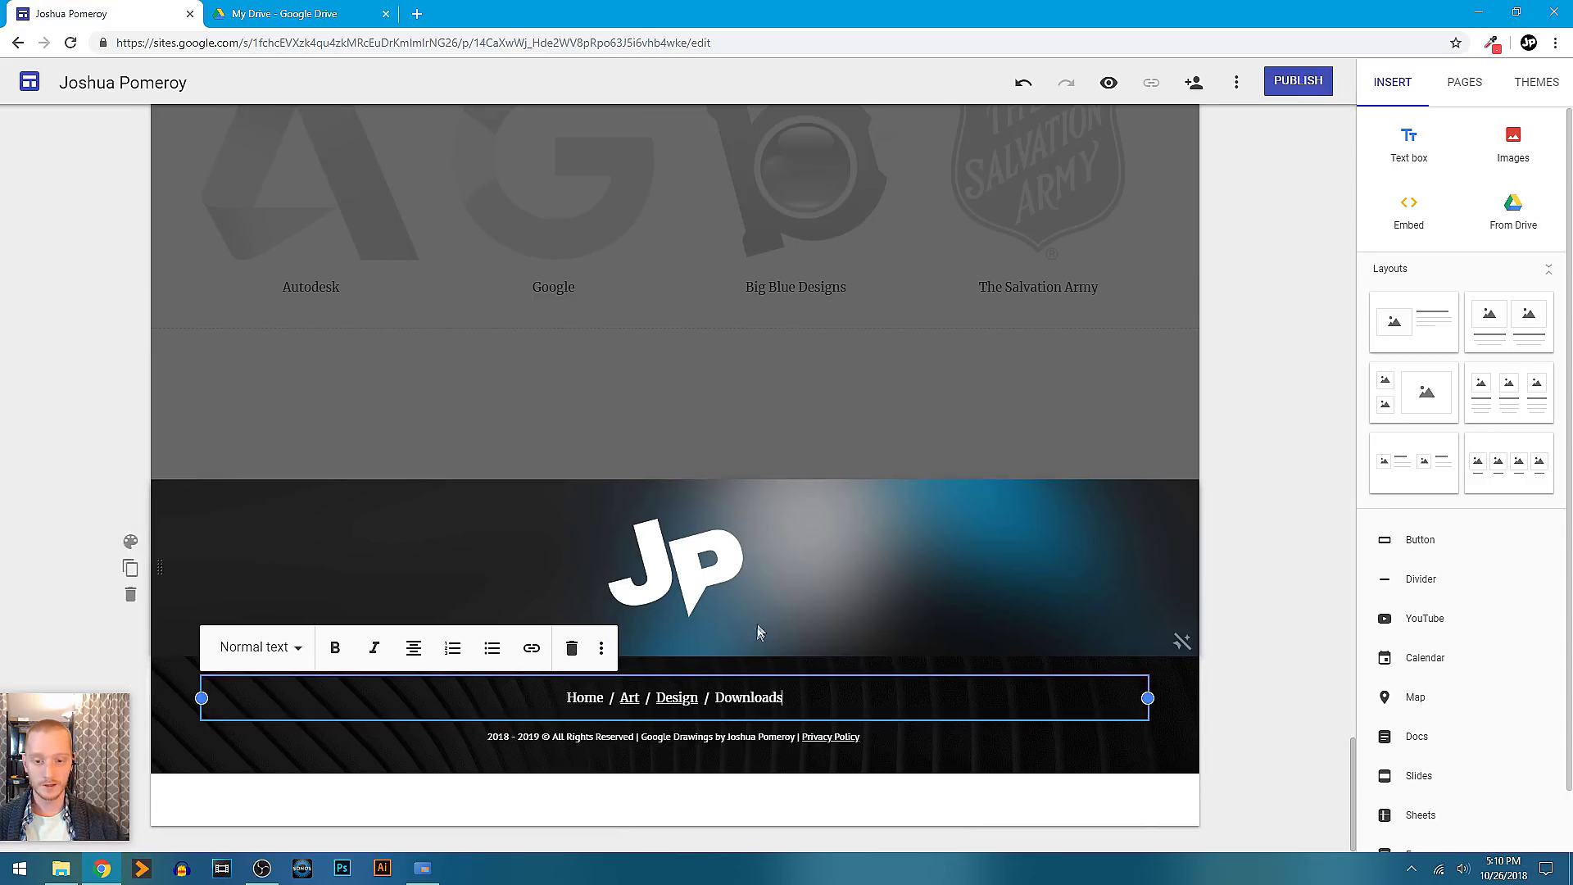
Link the footer word Downloads to the Downloads page and finish editing the footer
double_click(755, 697)
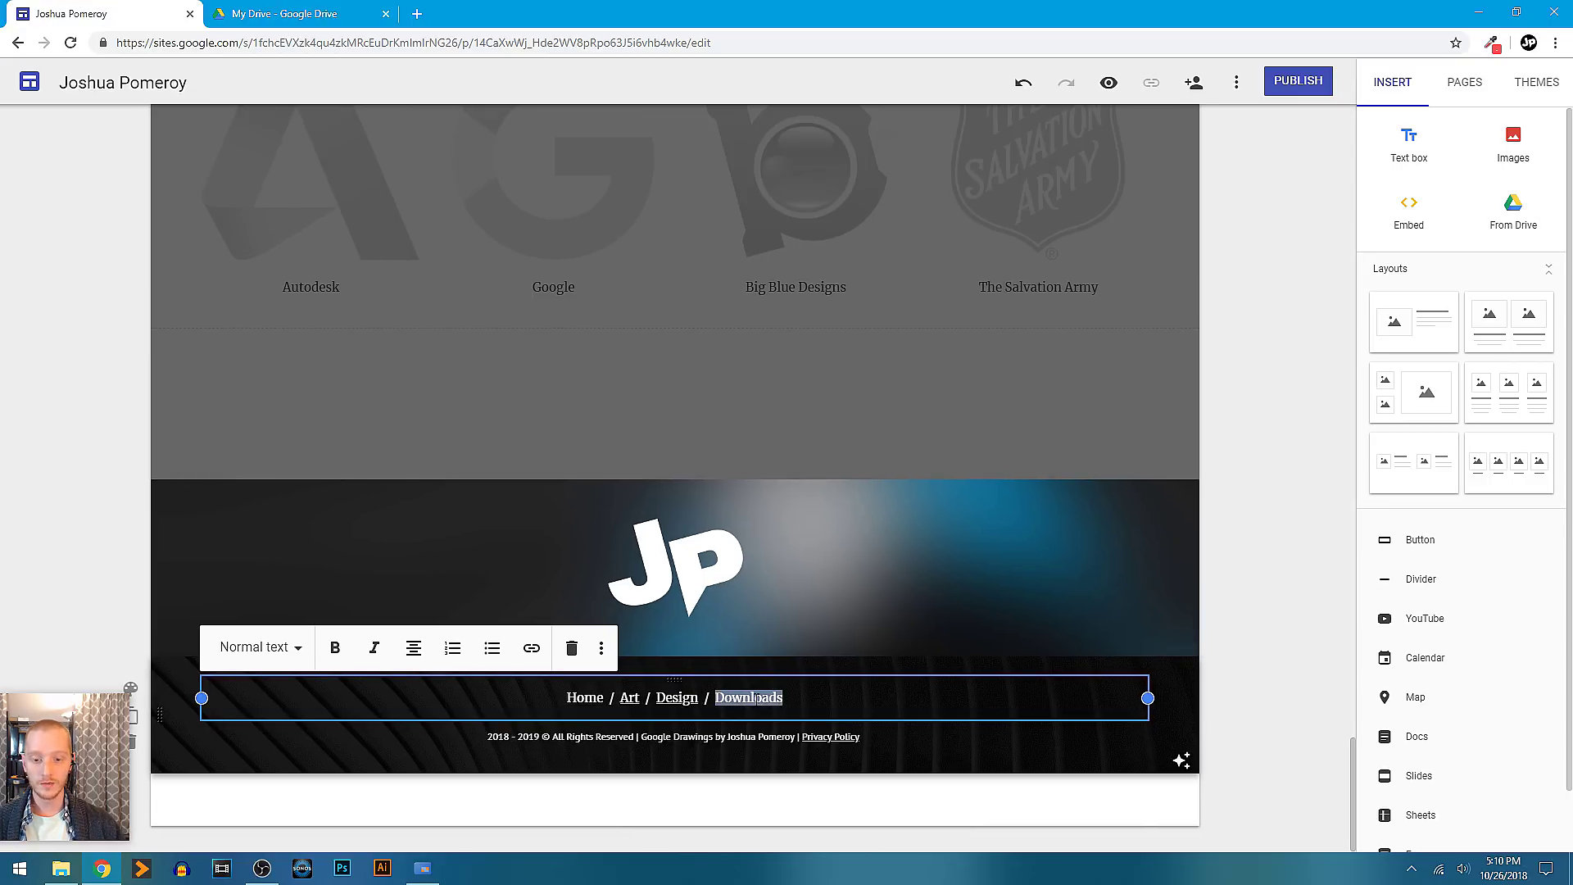
left_click(531, 648)
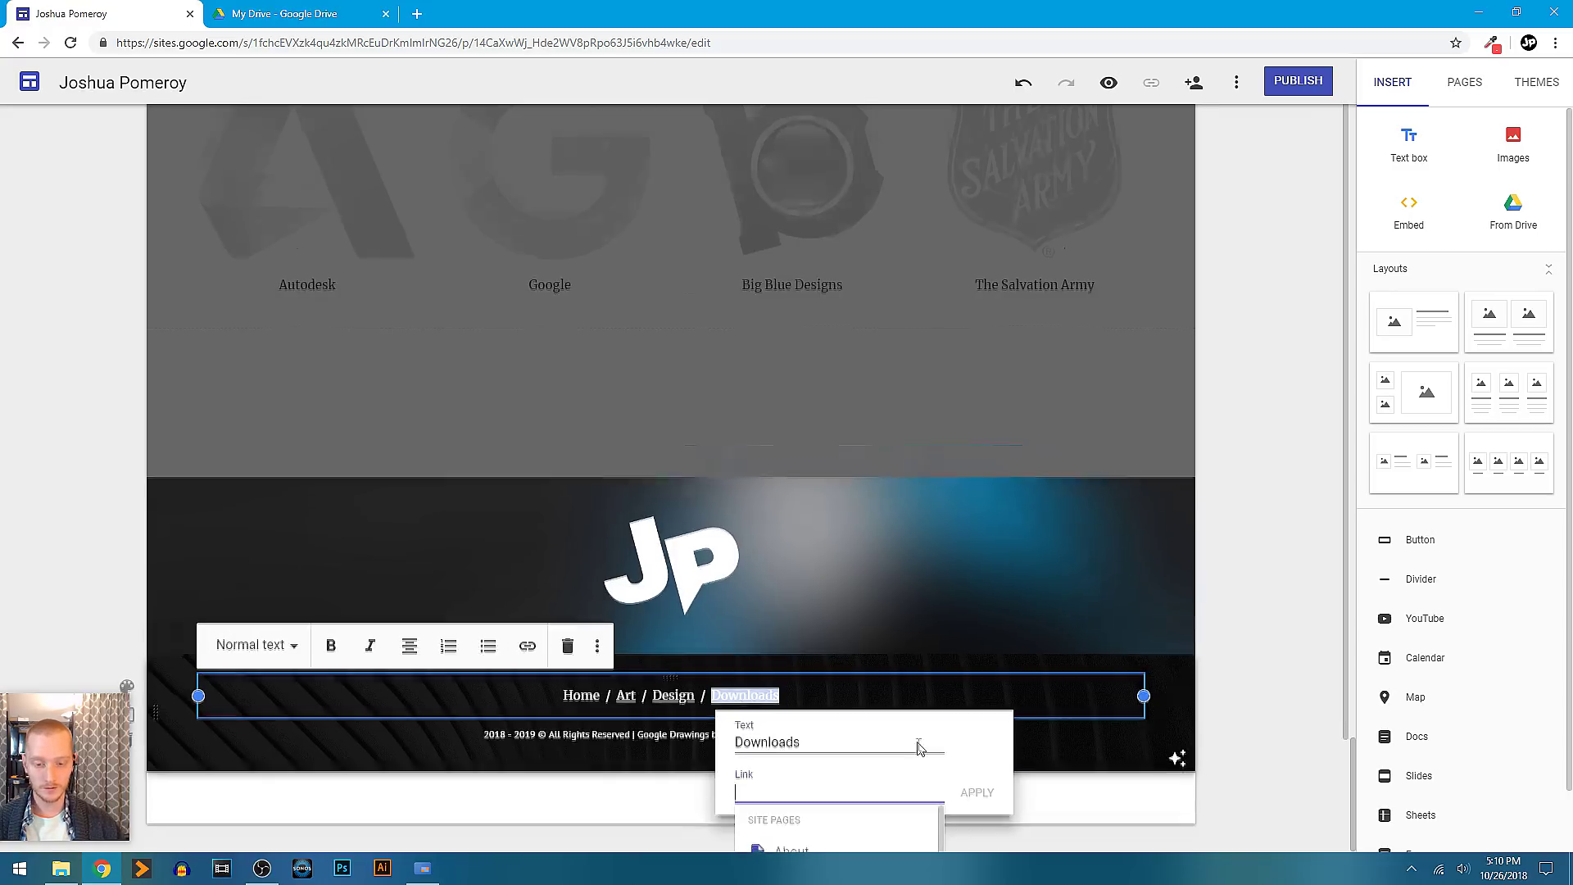
scroll(924, 745, "down", 3)
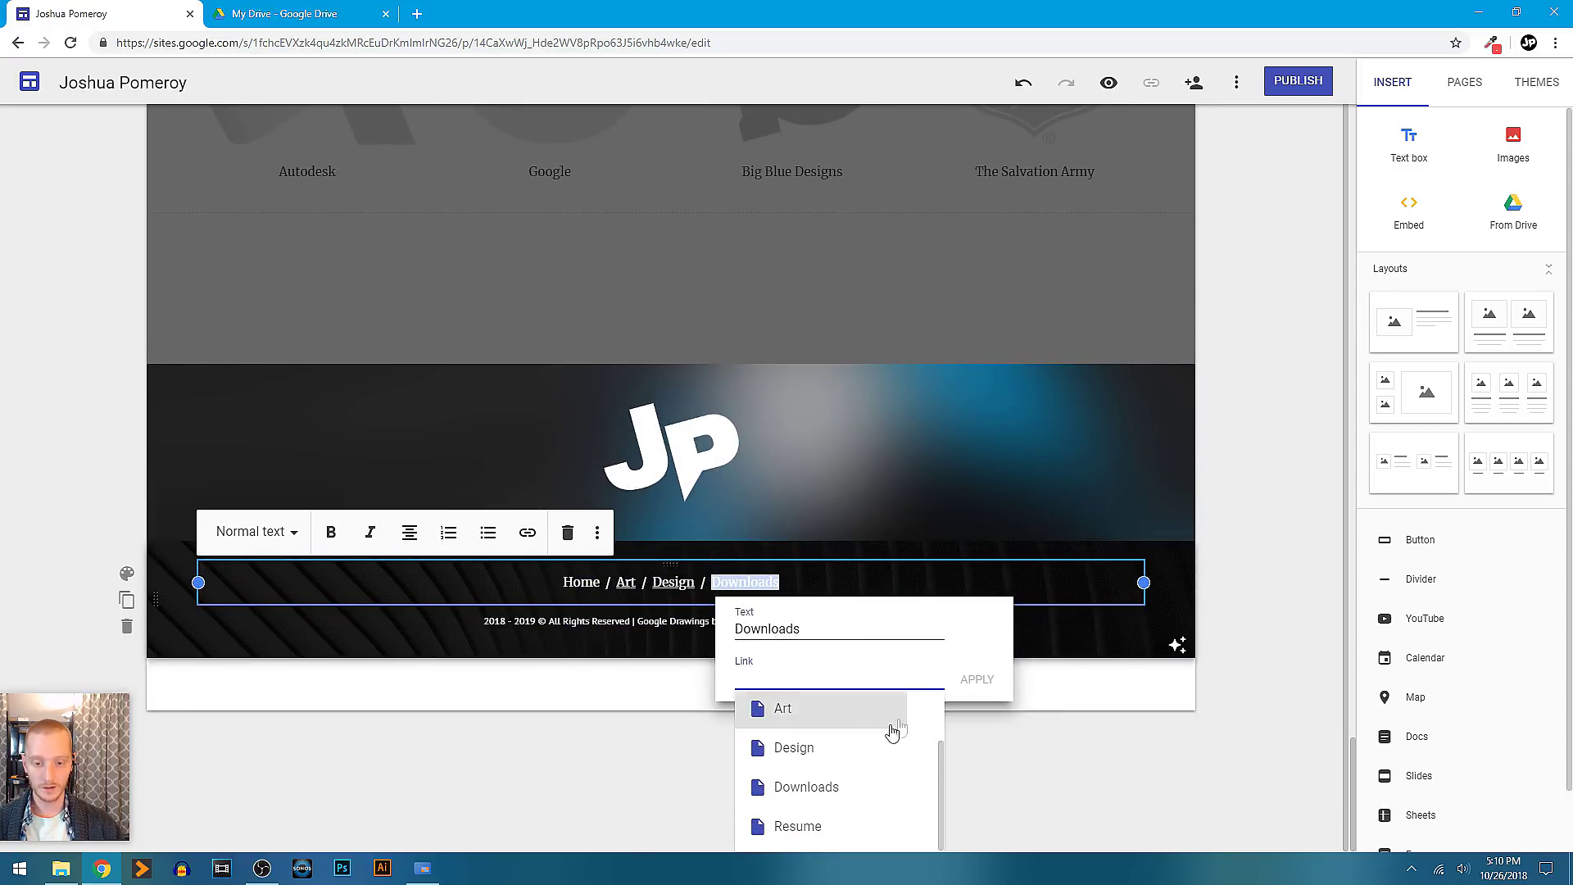
left_click(827, 791)
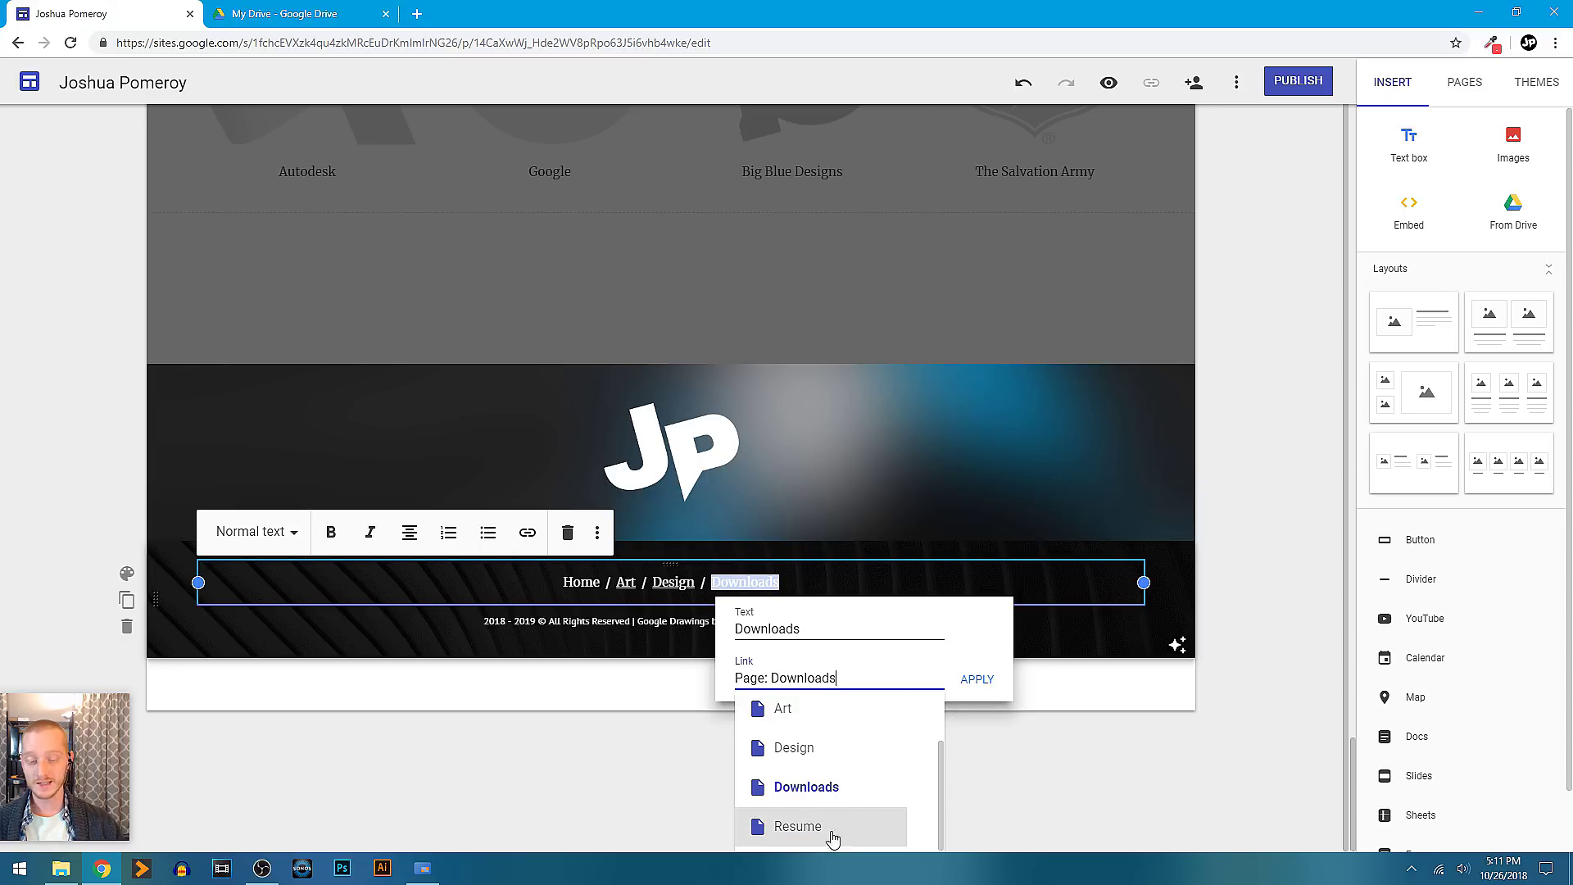
left_click(977, 683)
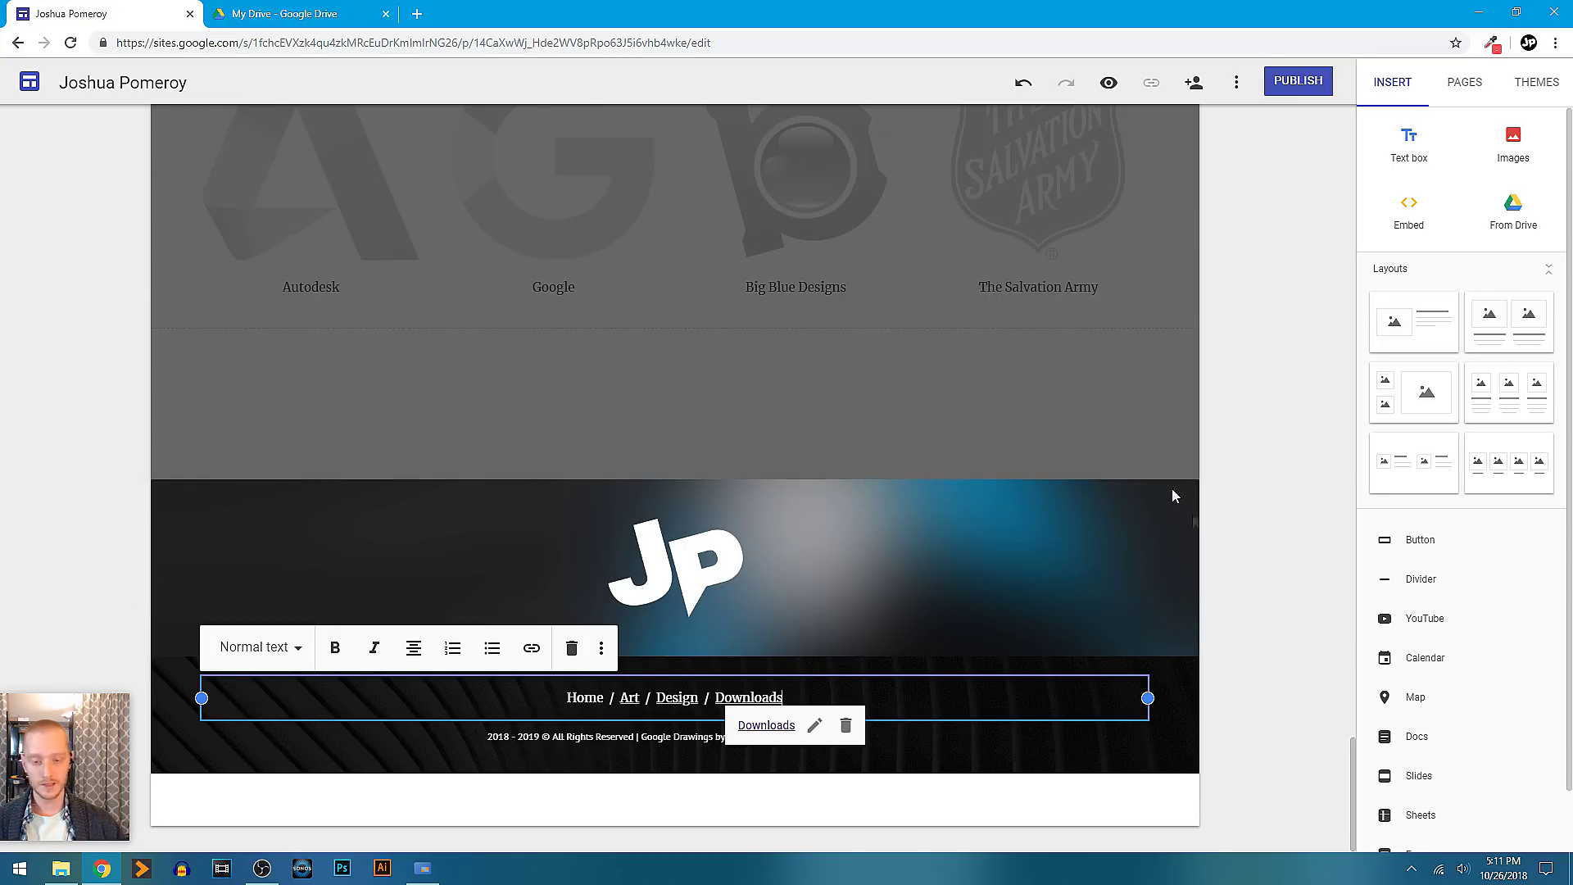
left_click(1262, 618)
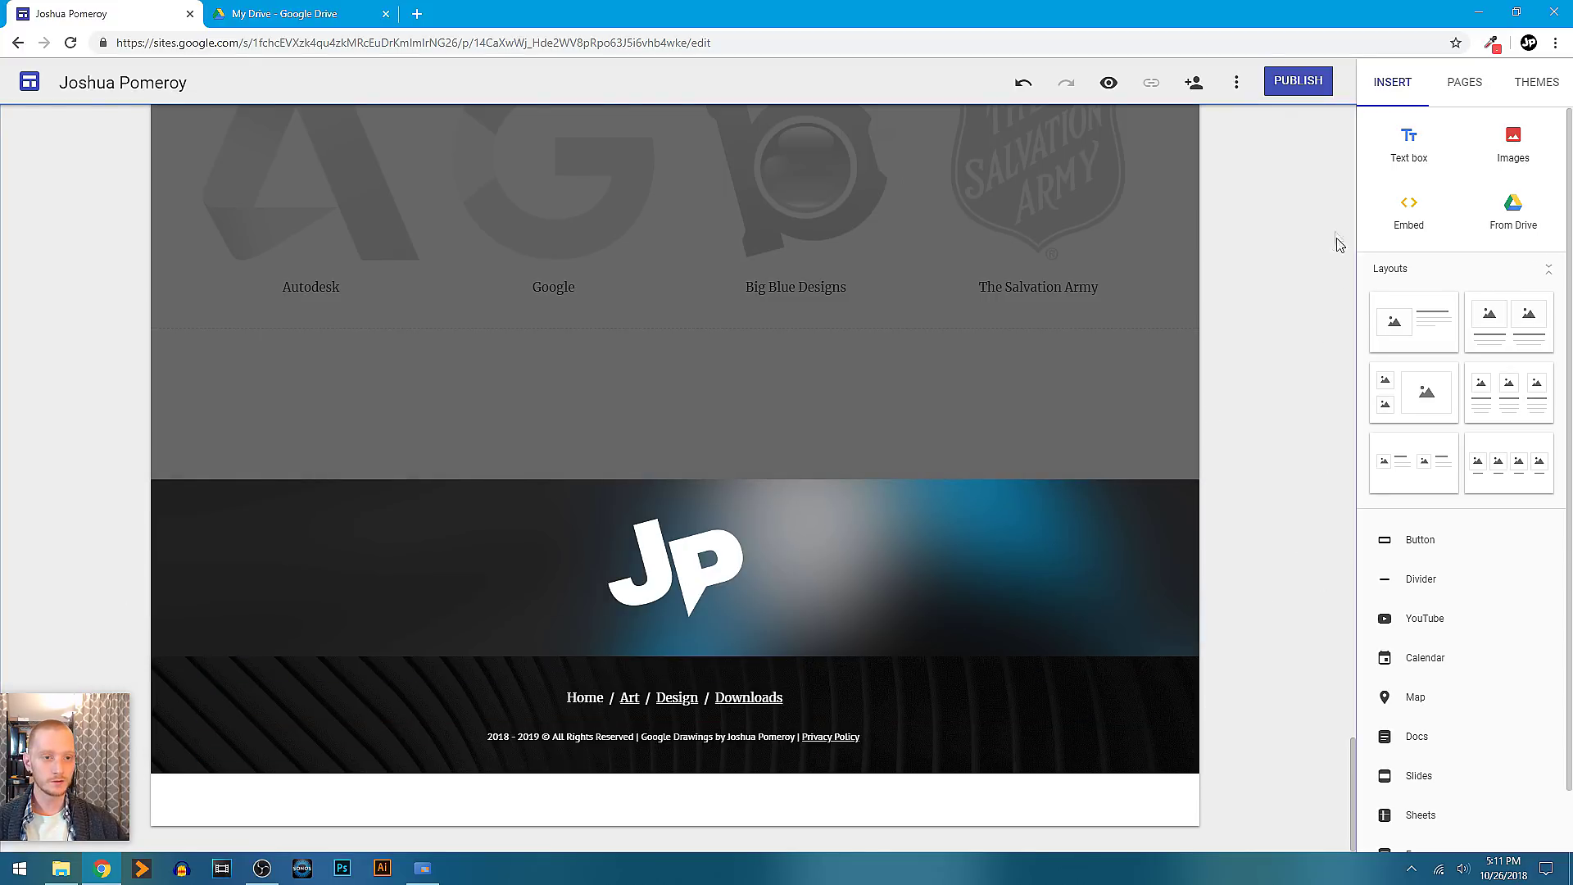
scroll(1280, 236, "up", 15)
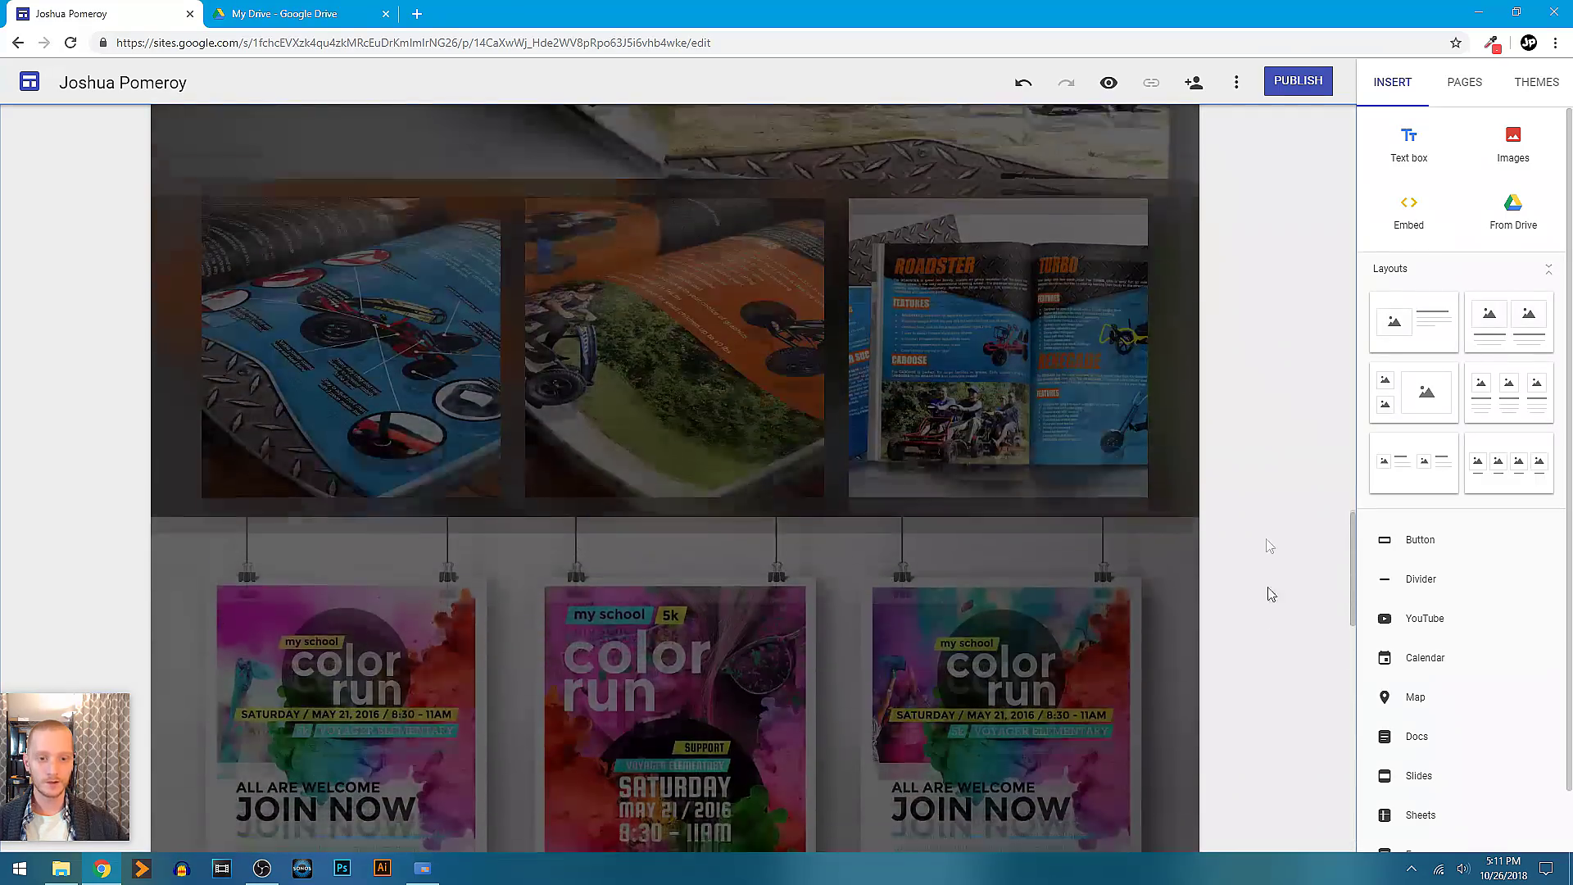
scroll(1260, 238, "up", 15)
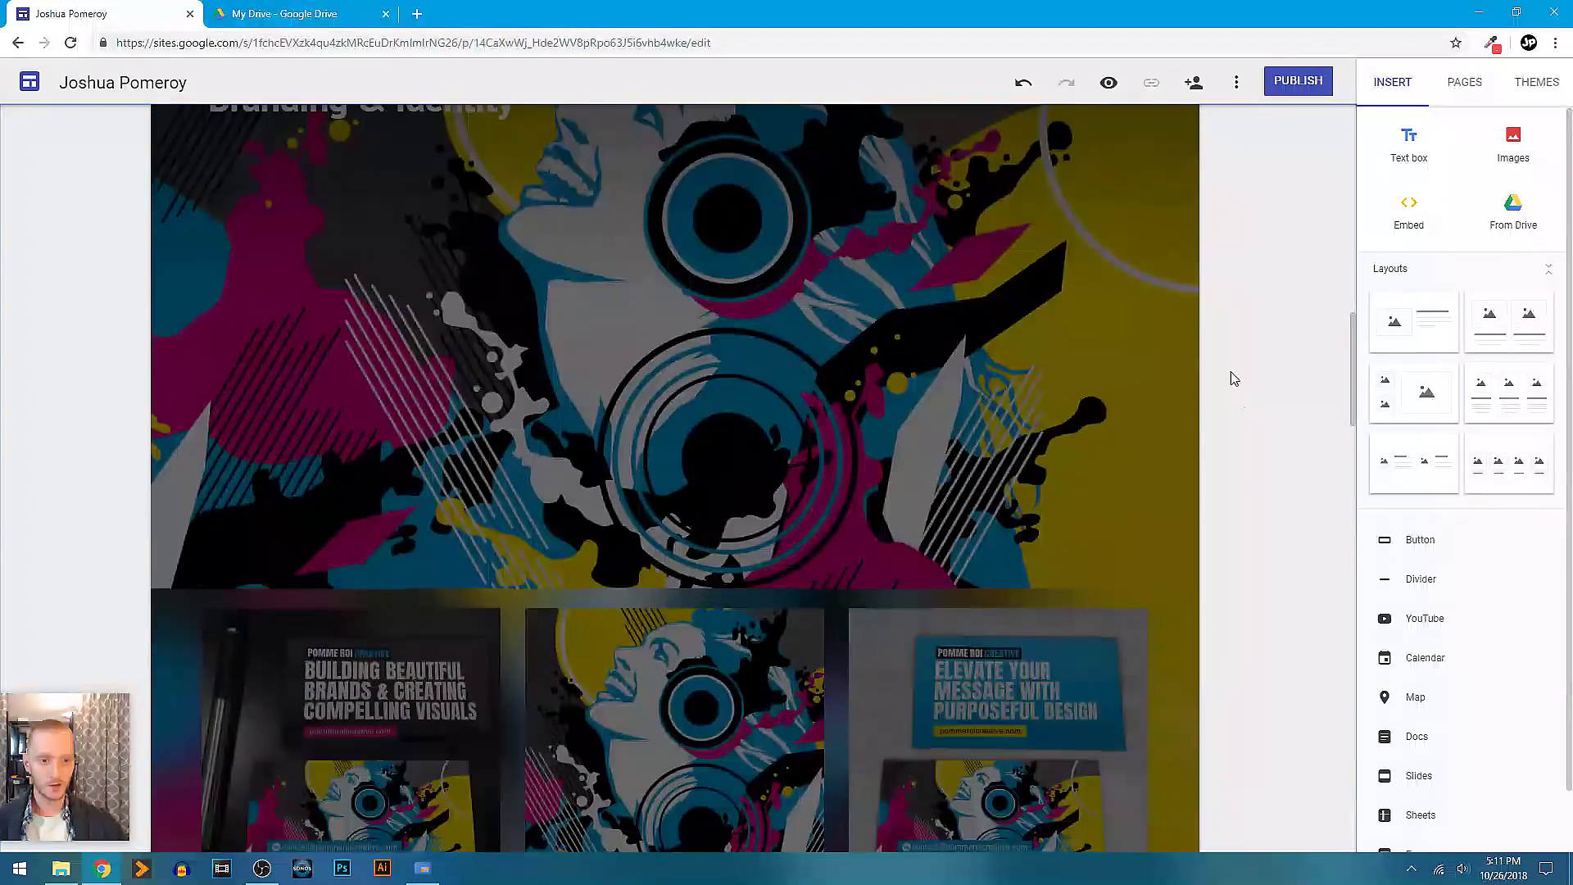
scroll(1253, 281, "up", 10)
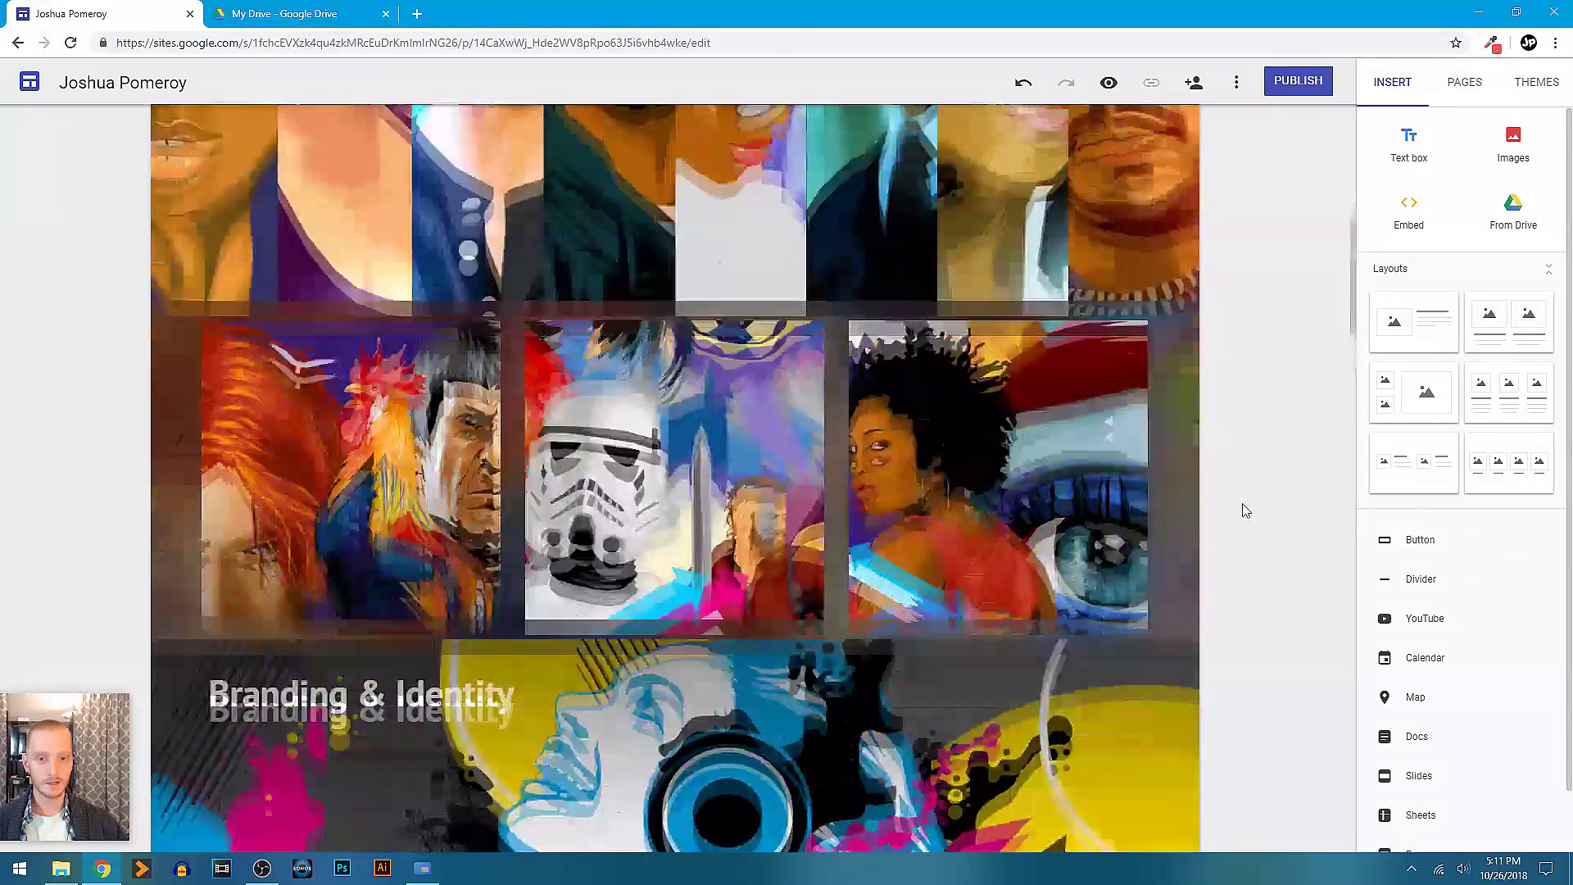
scroll(1229, 246, "up", 5)
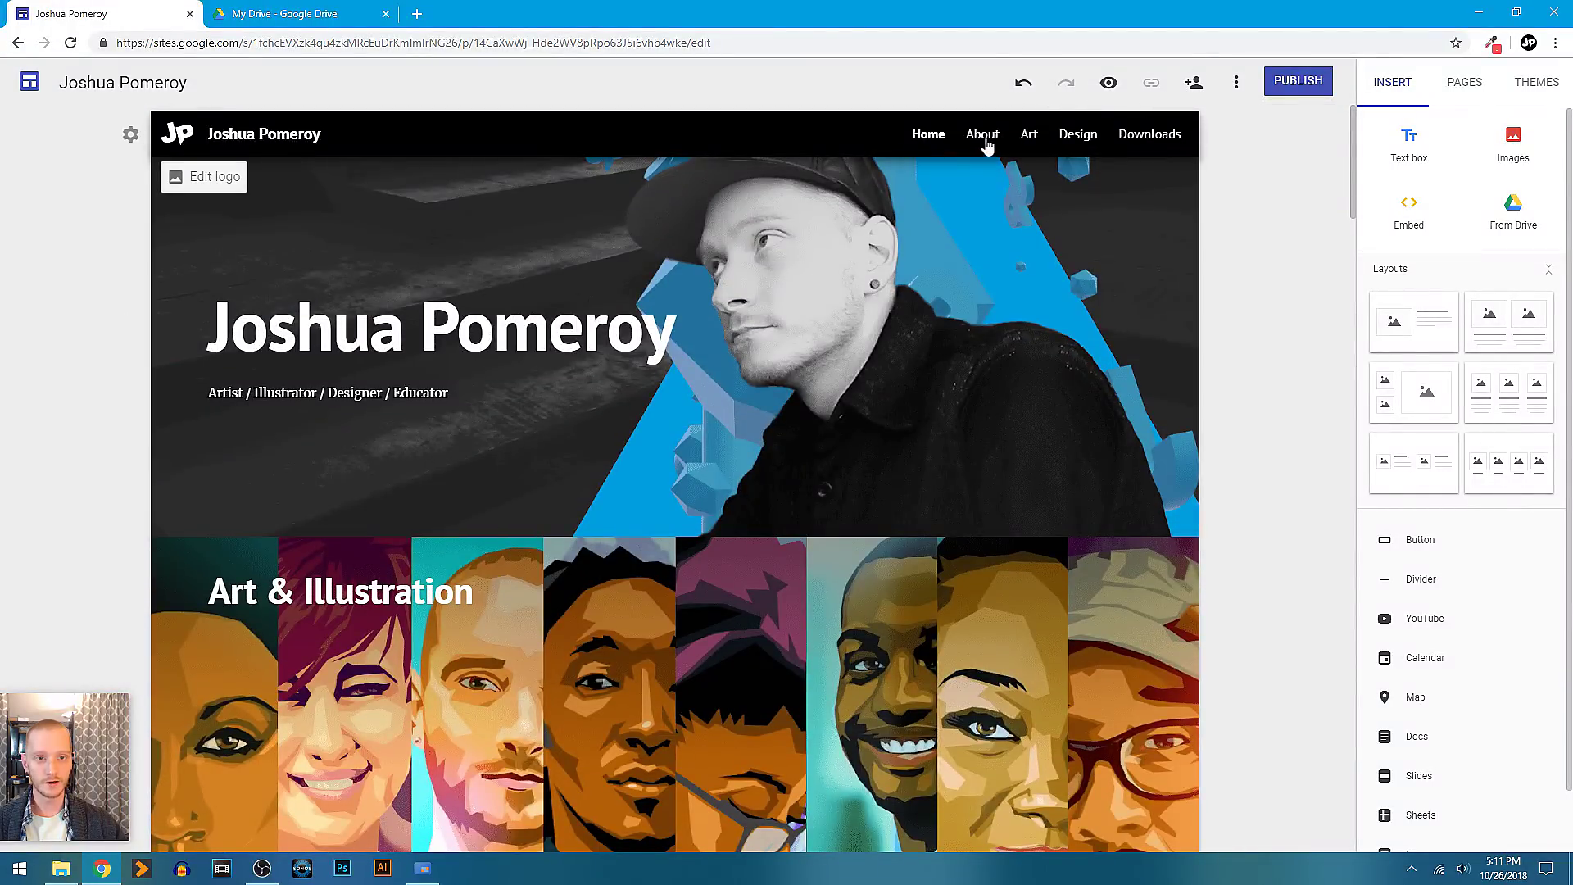
Open the About page and scroll down to its footer
left_click(986, 139)
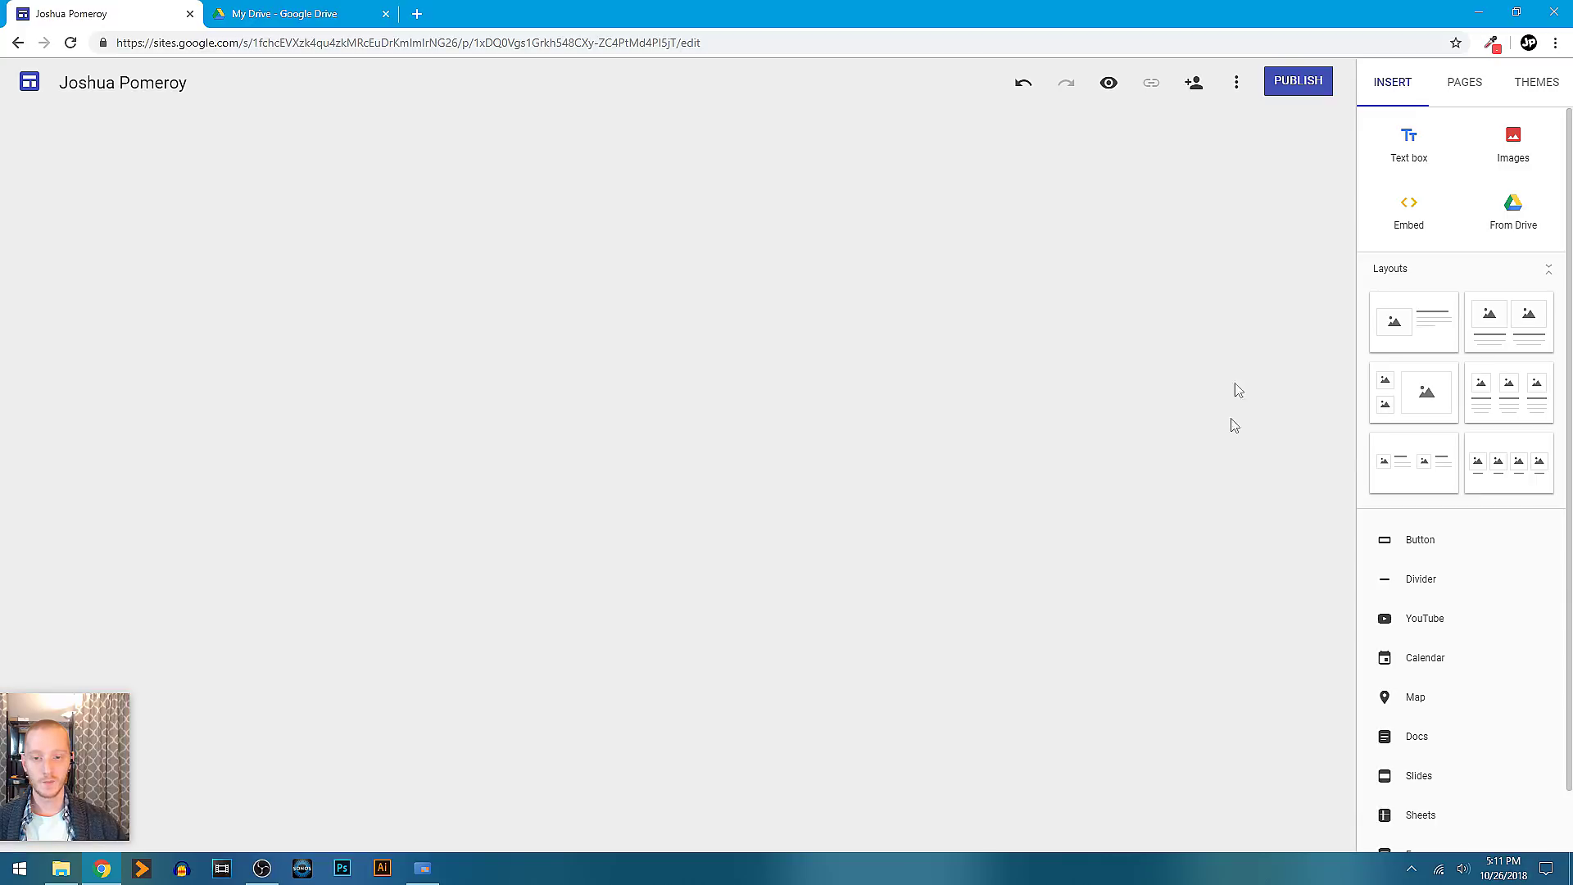
scroll(1235, 527, "down", 10)
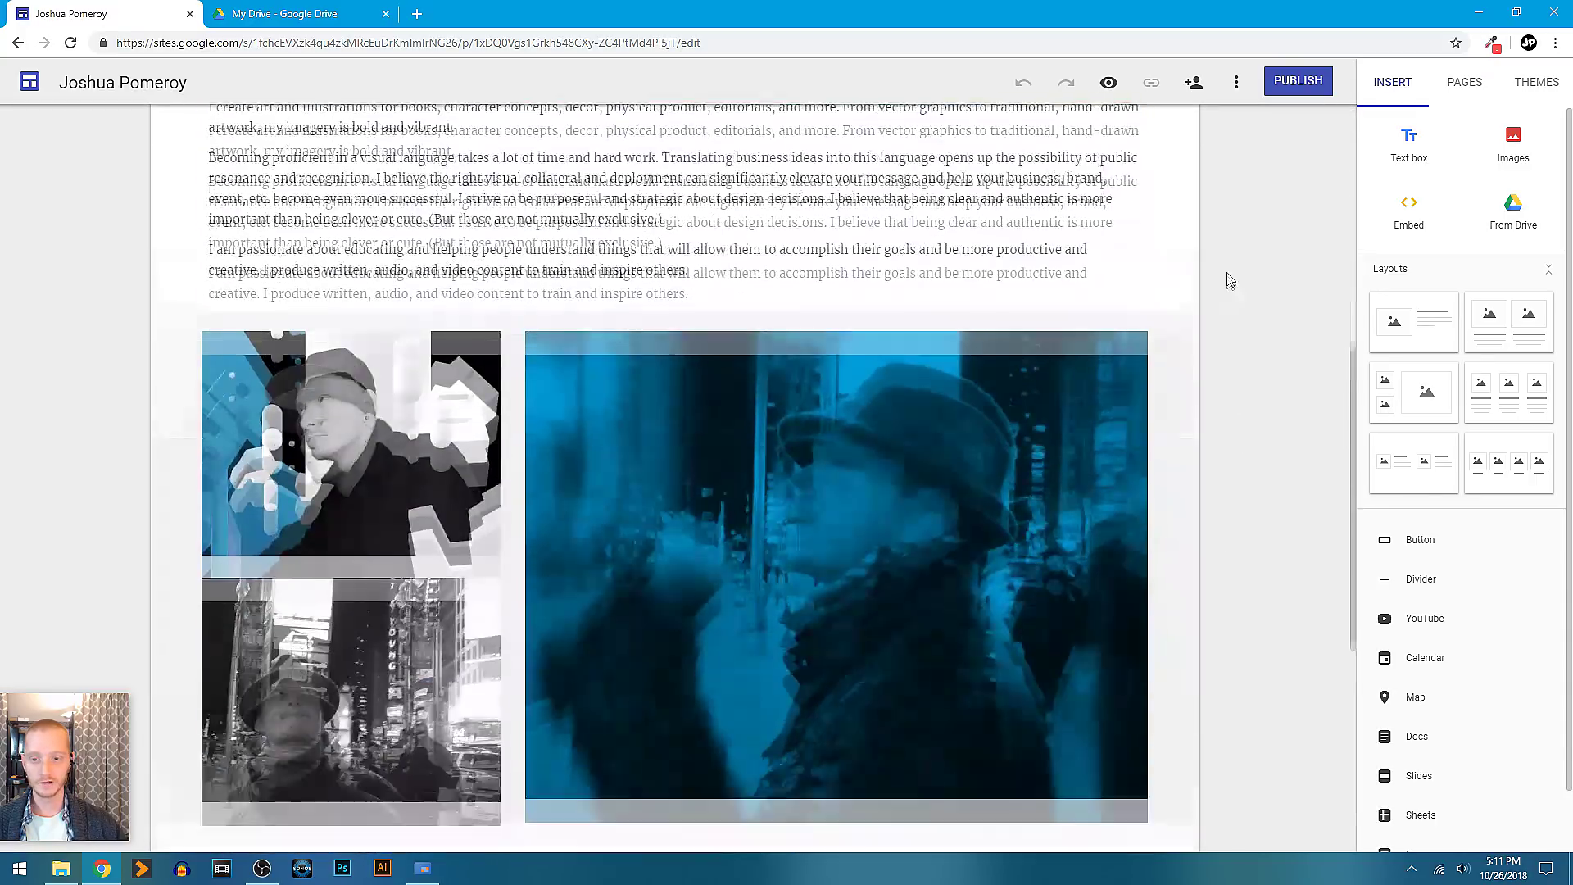
scroll(1236, 226, "down", 3)
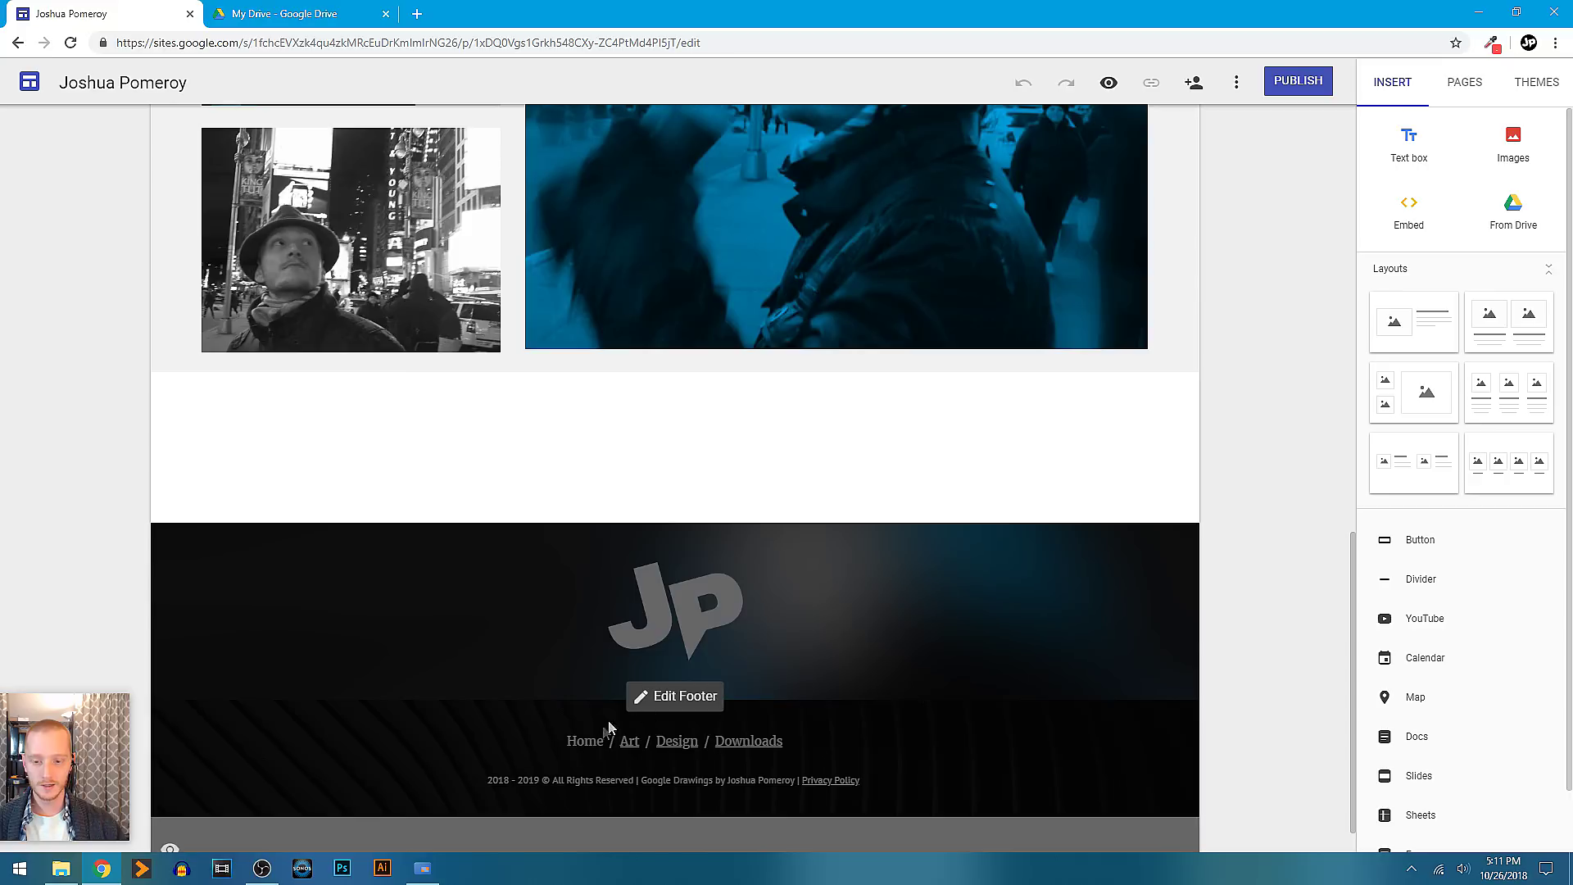
Link the footer word Home to the site's Home page
left_click(655, 695)
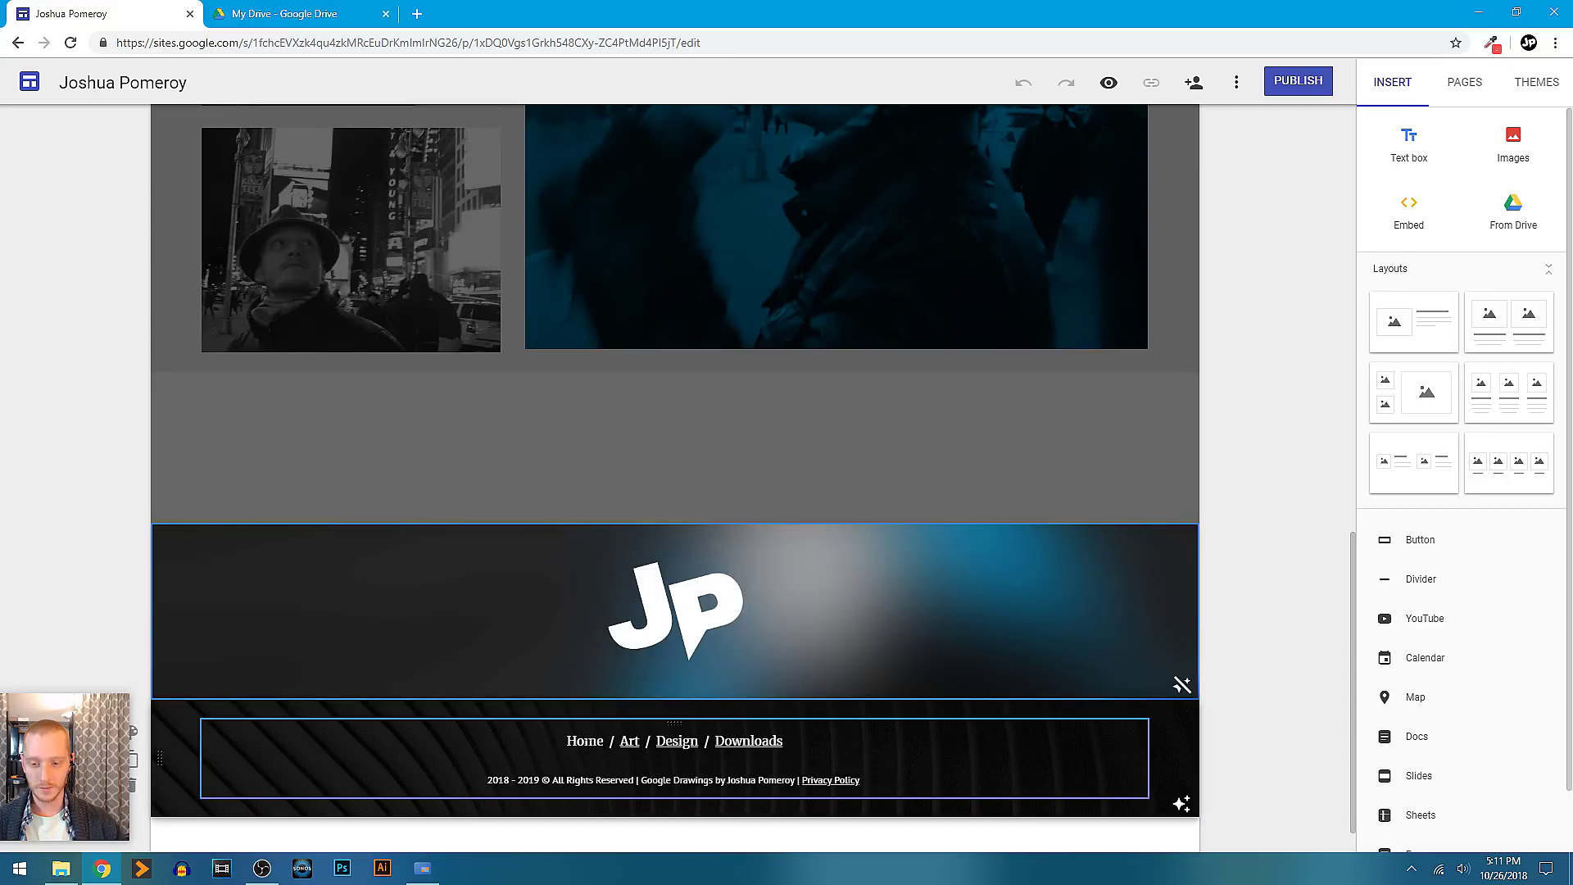
left_click(584, 741)
double_click(584, 740)
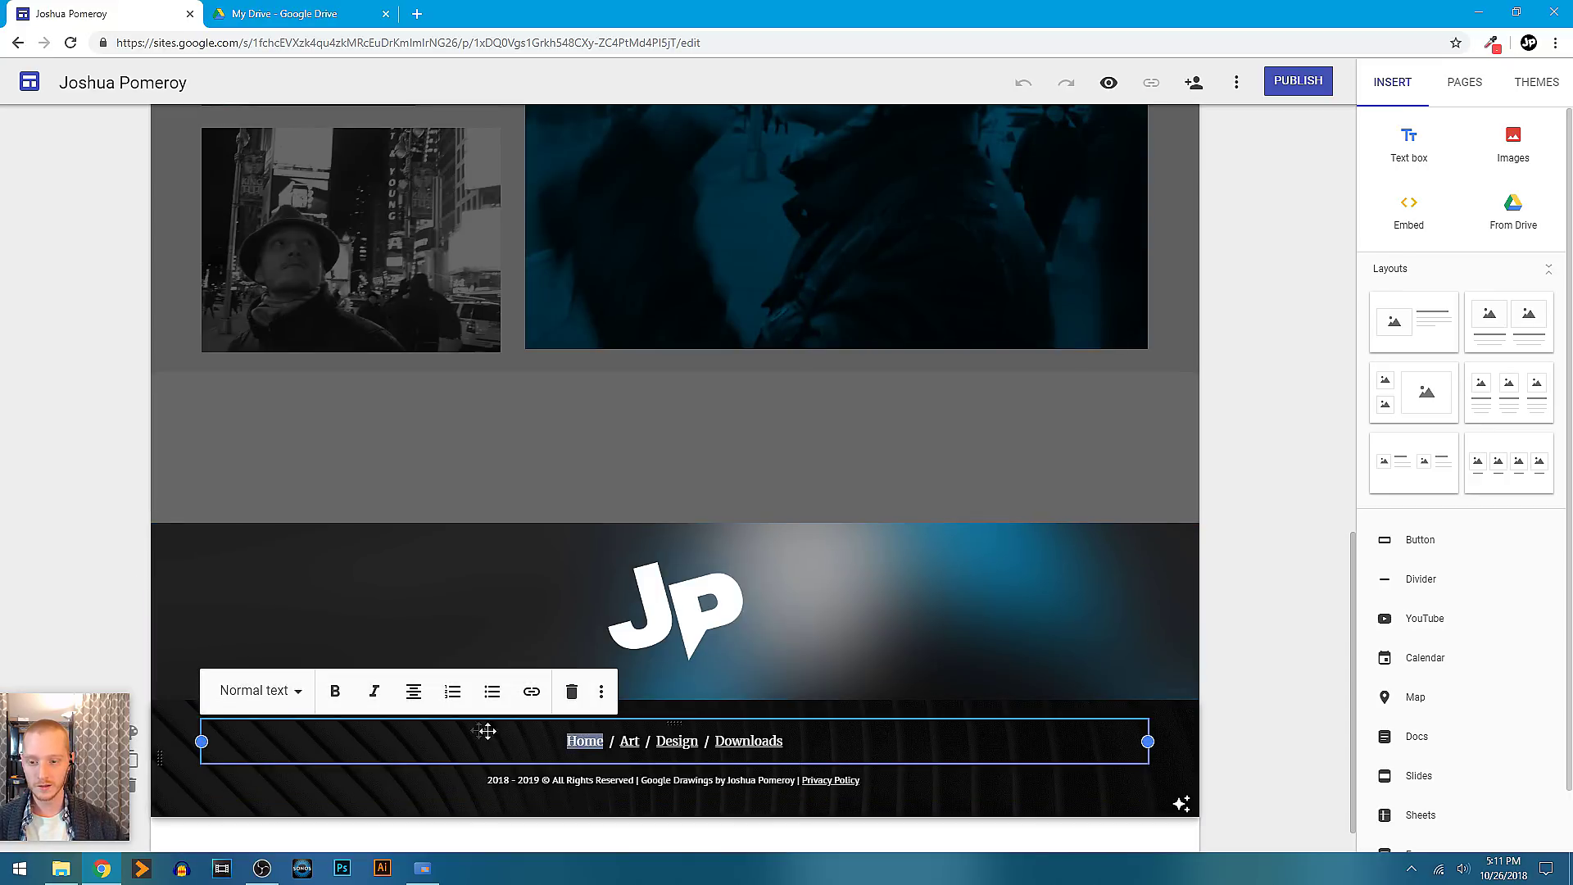
left_click(530, 695)
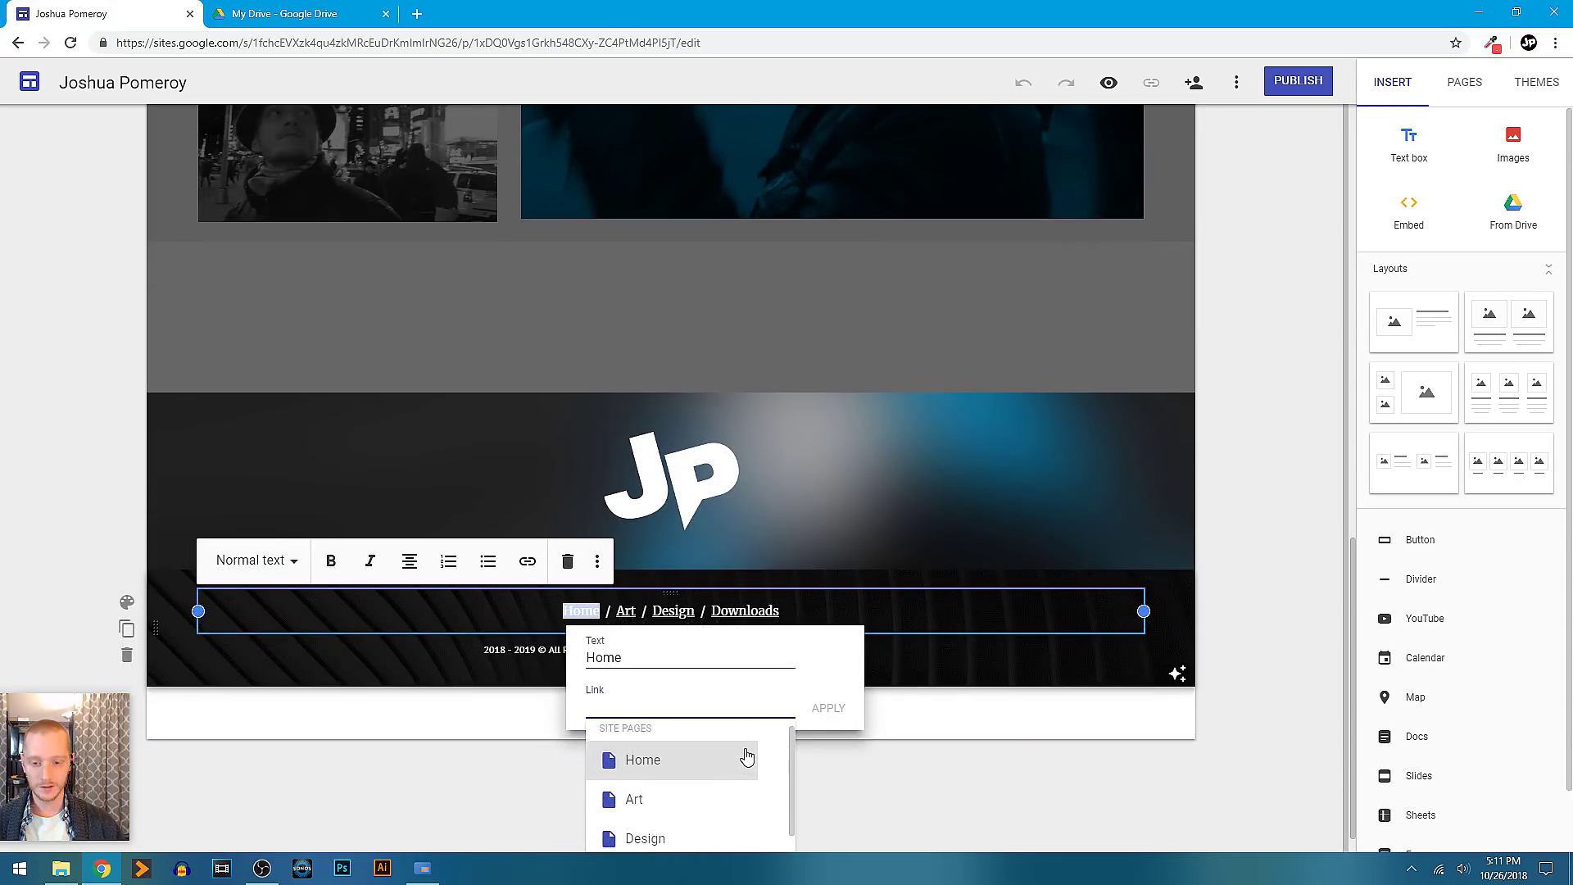
left_click(690, 778)
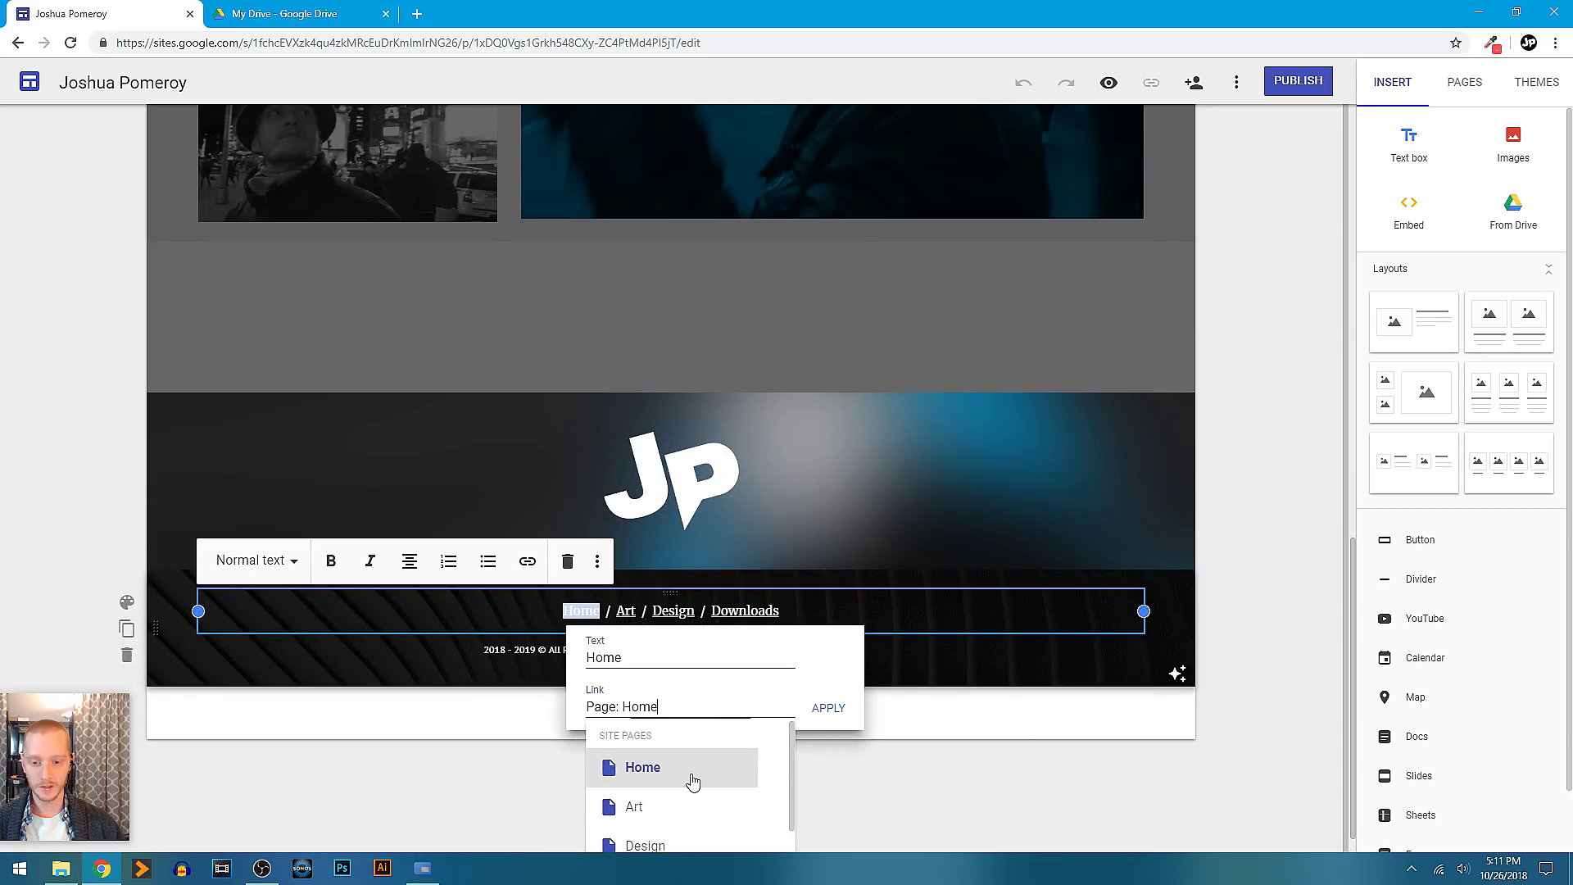
left_click(830, 709)
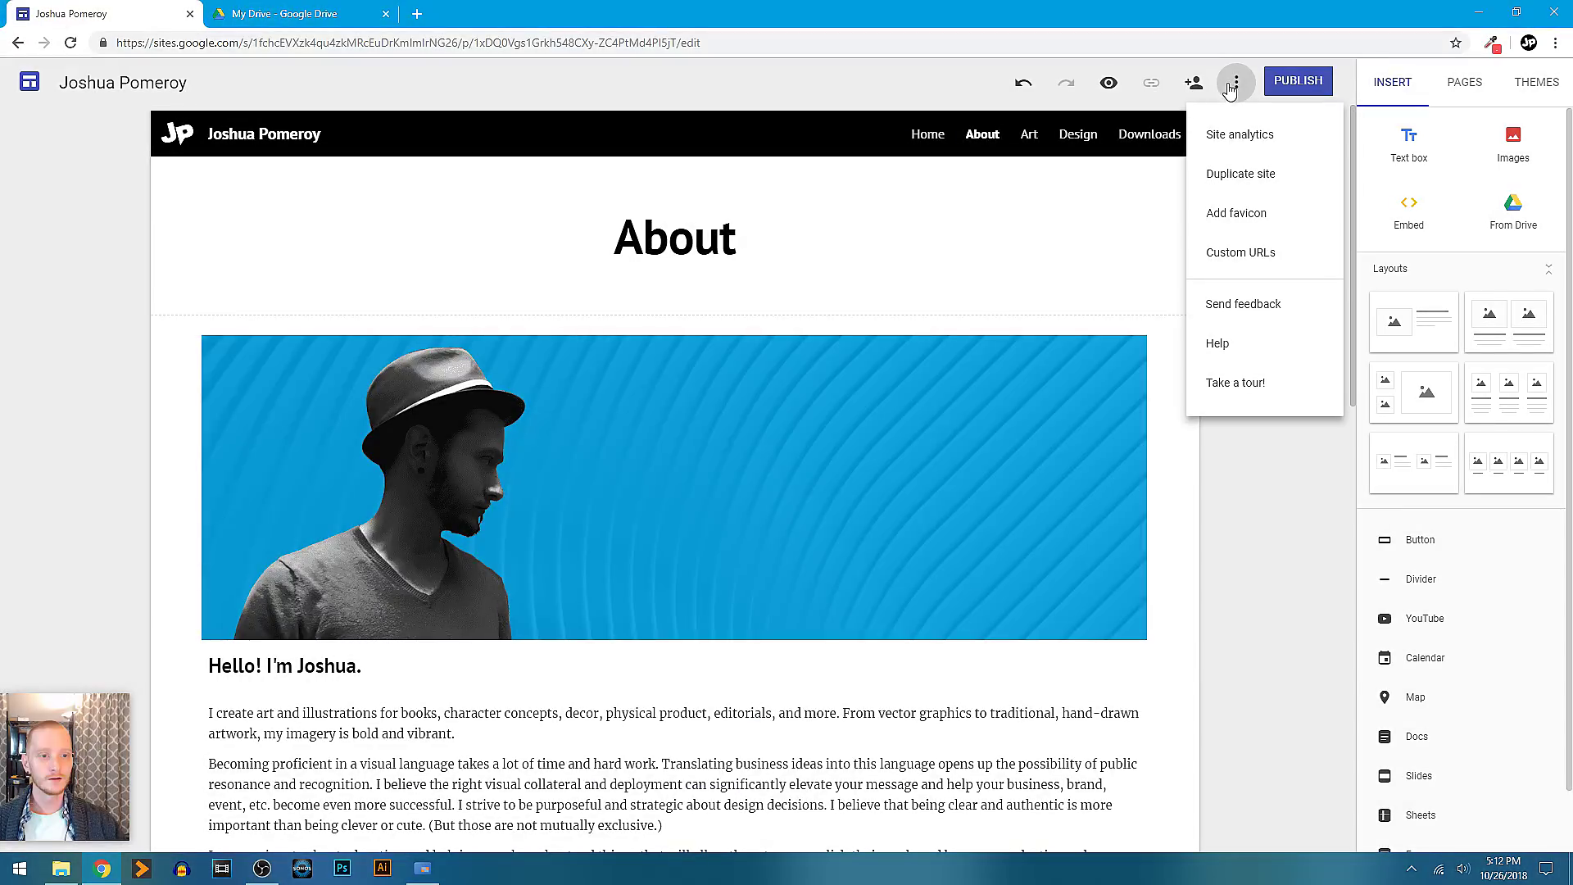
left_click(1235, 95)
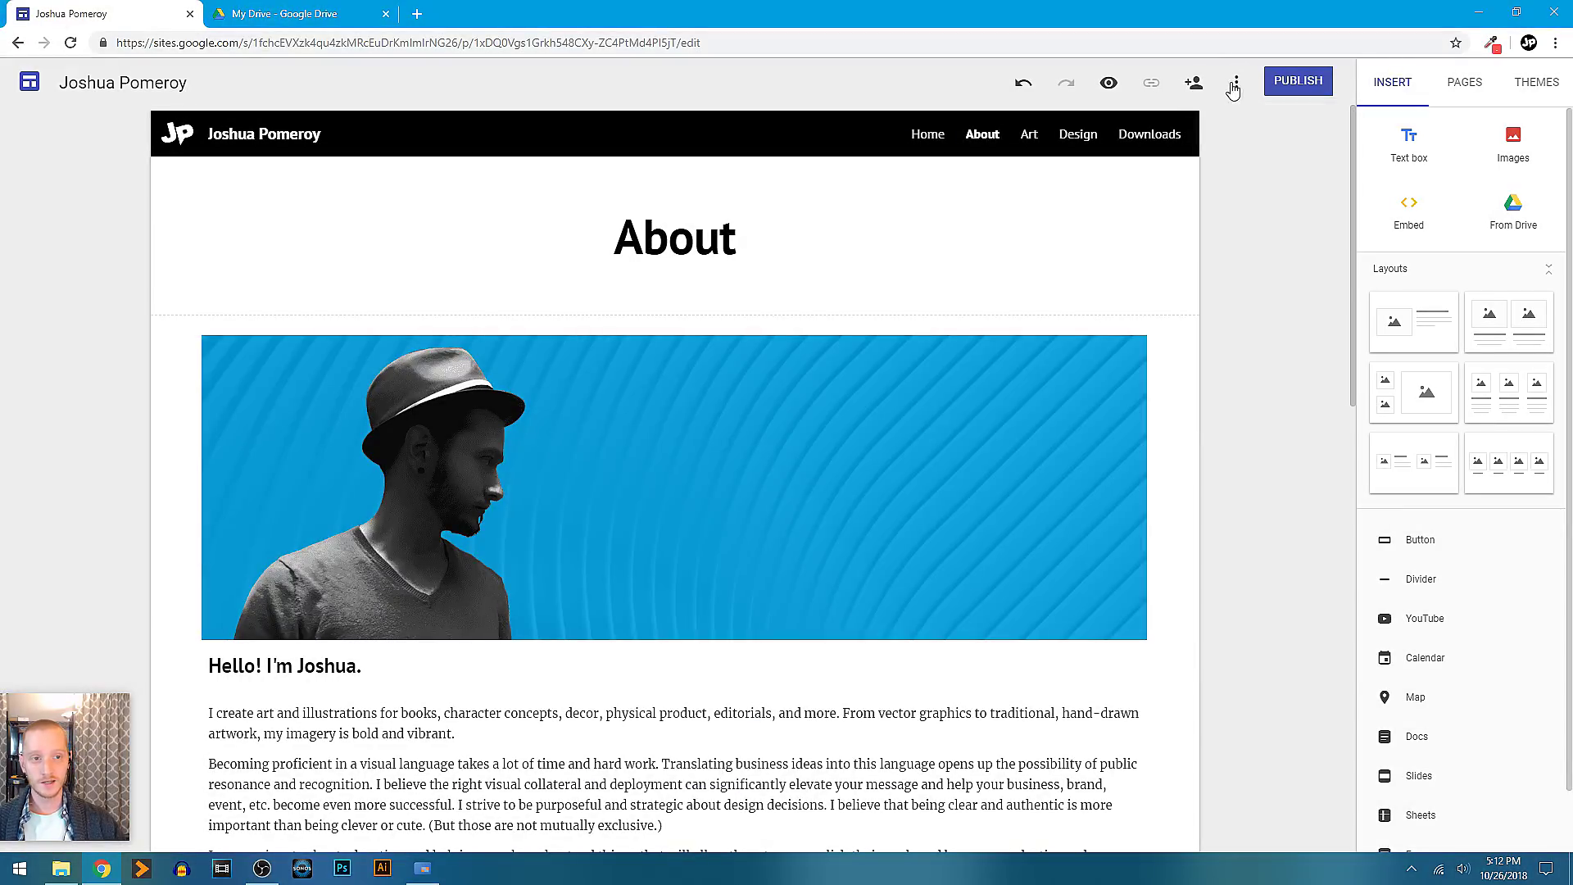
left_click(1235, 95)
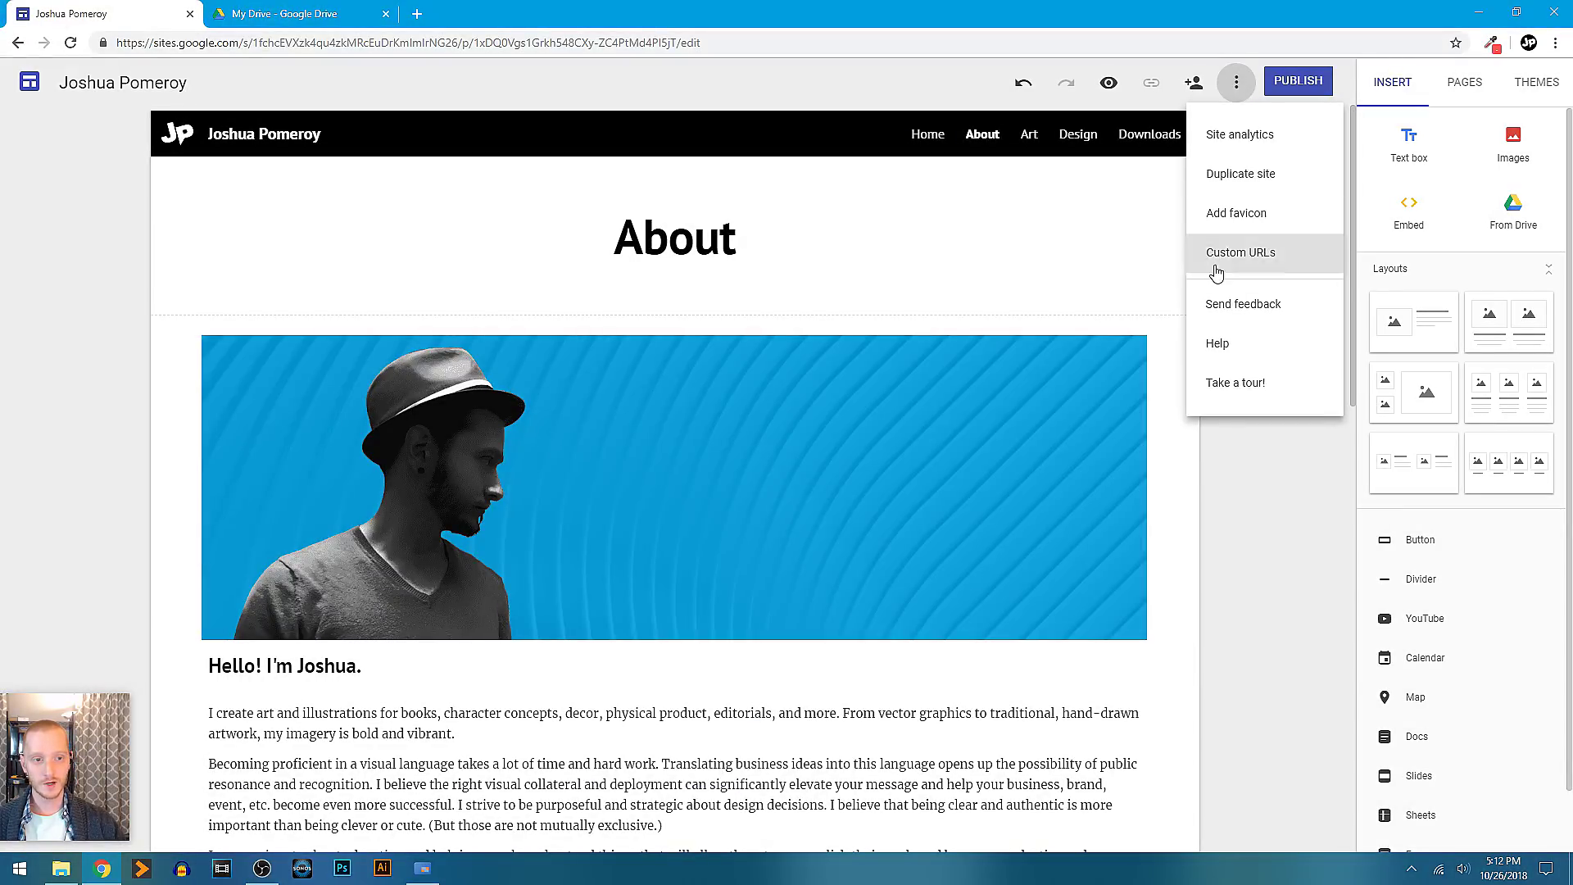
left_click(1284, 148)
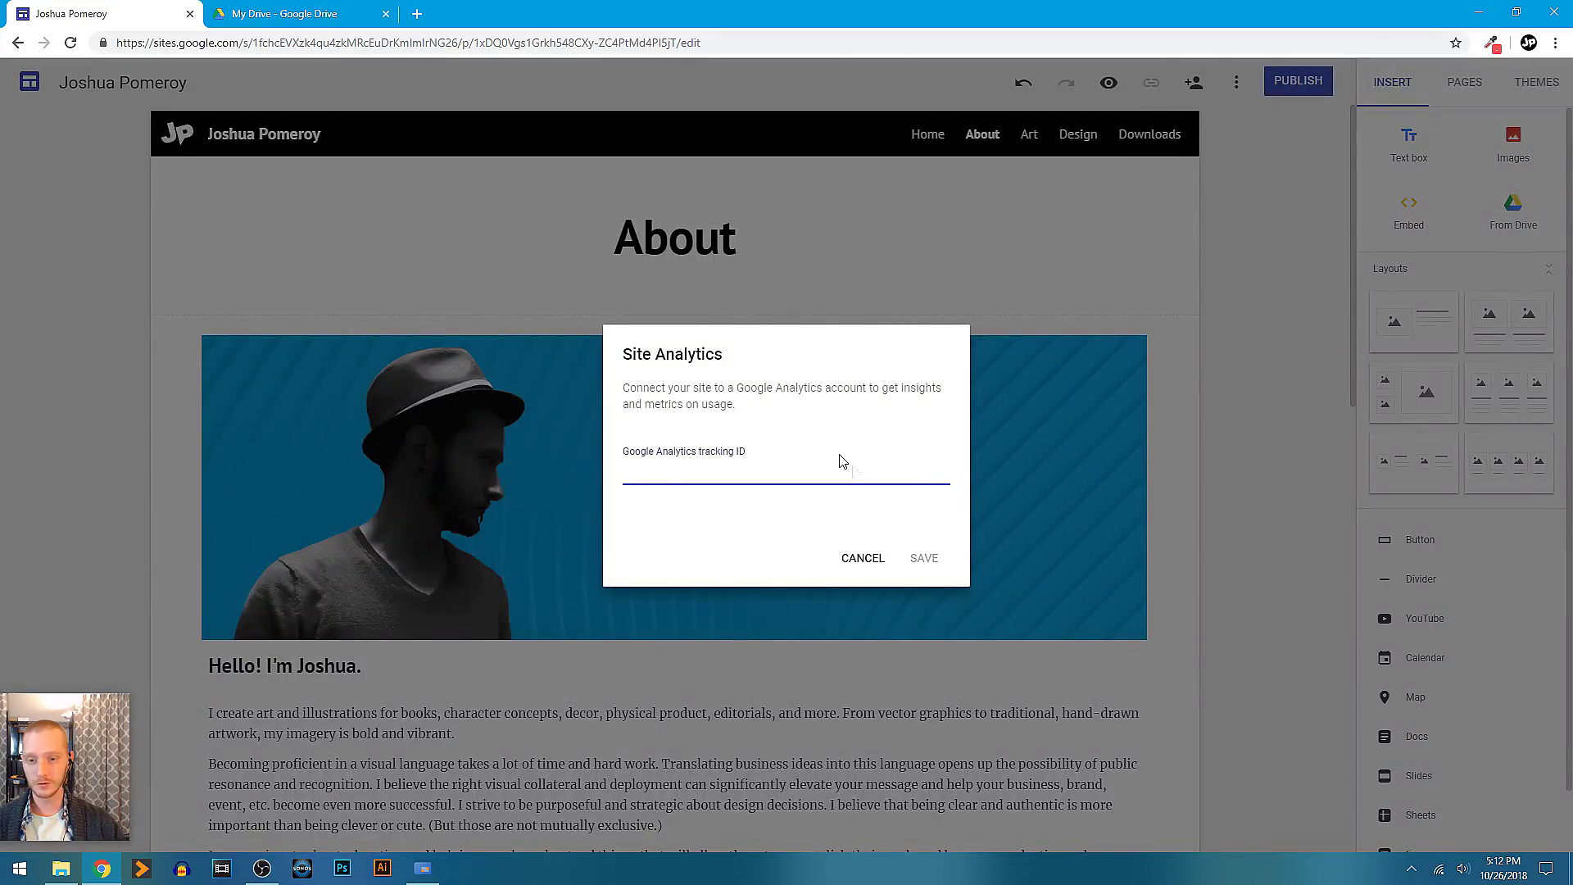
left_click(866, 559)
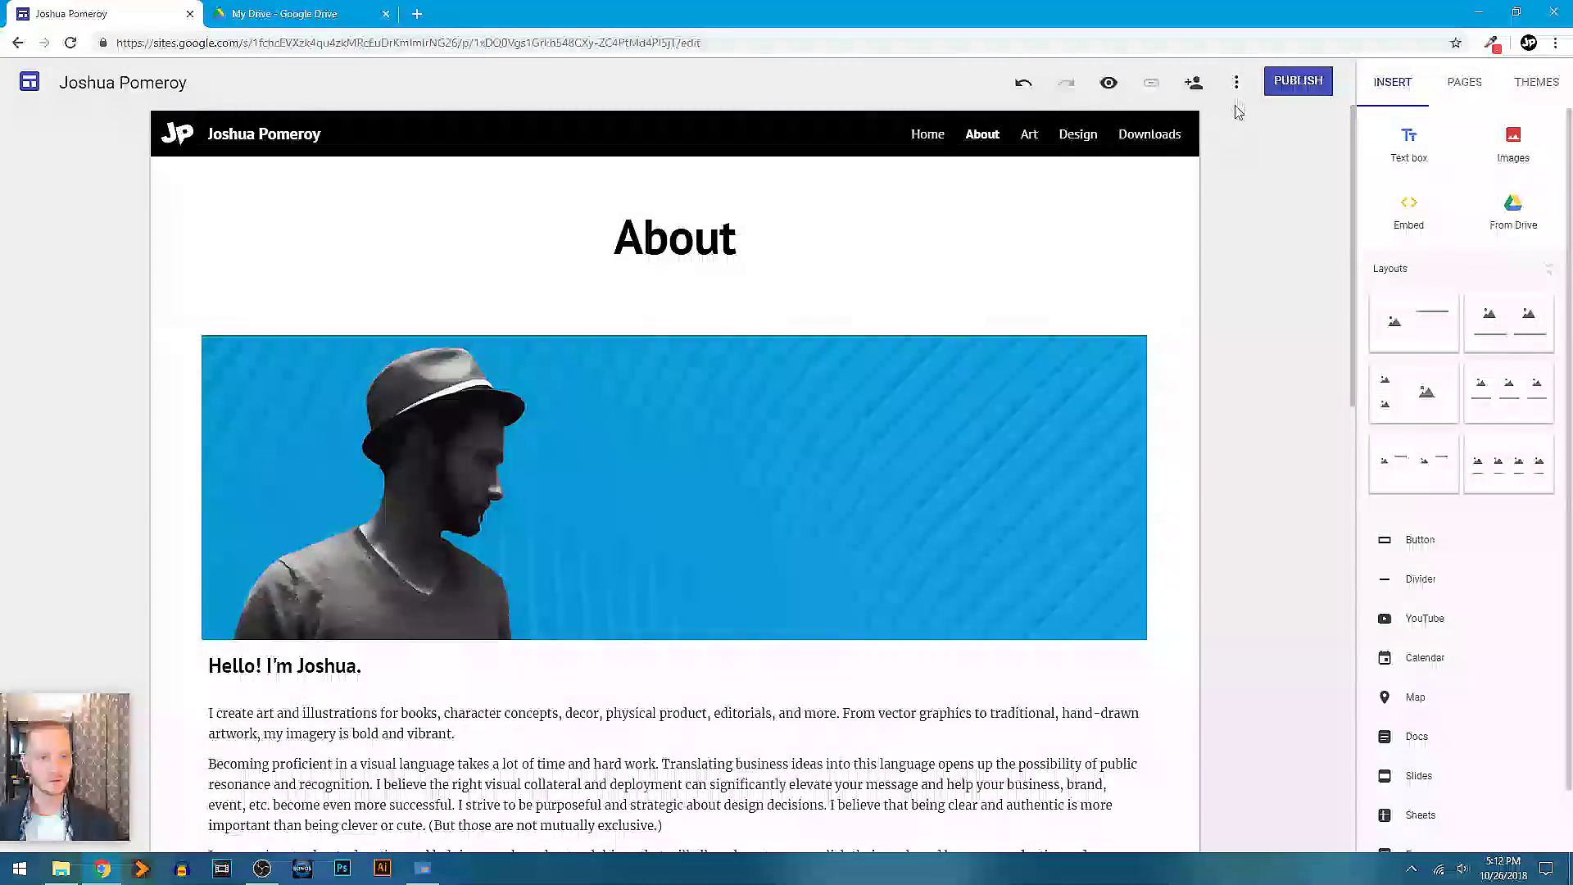
left_click(1235, 86)
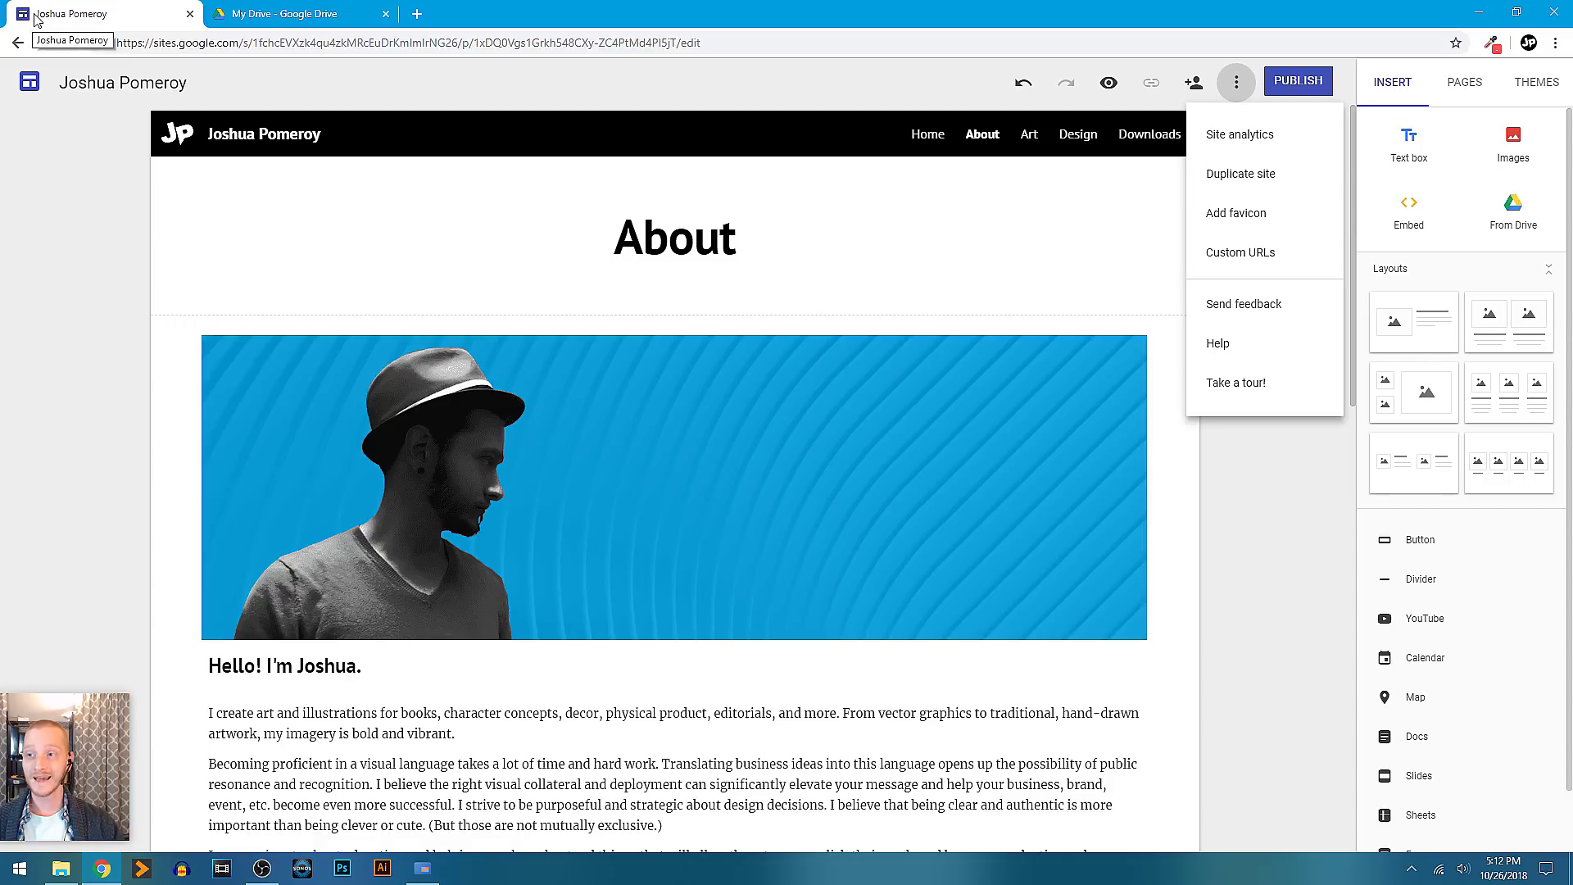
left_click(1292, 252)
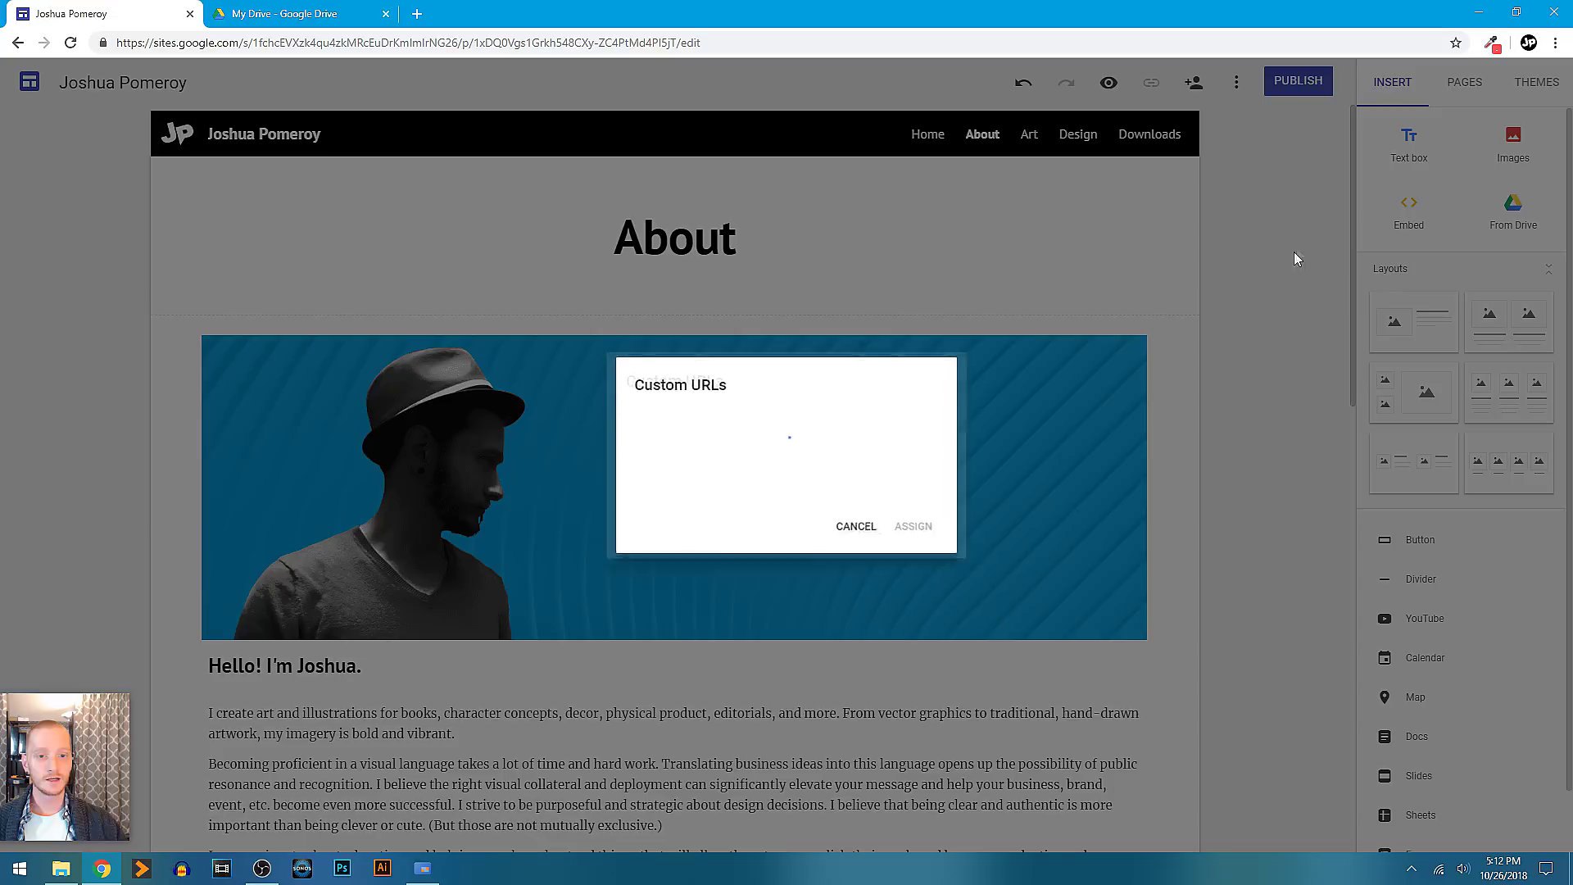
left_click(861, 531)
left_click(1236, 82)
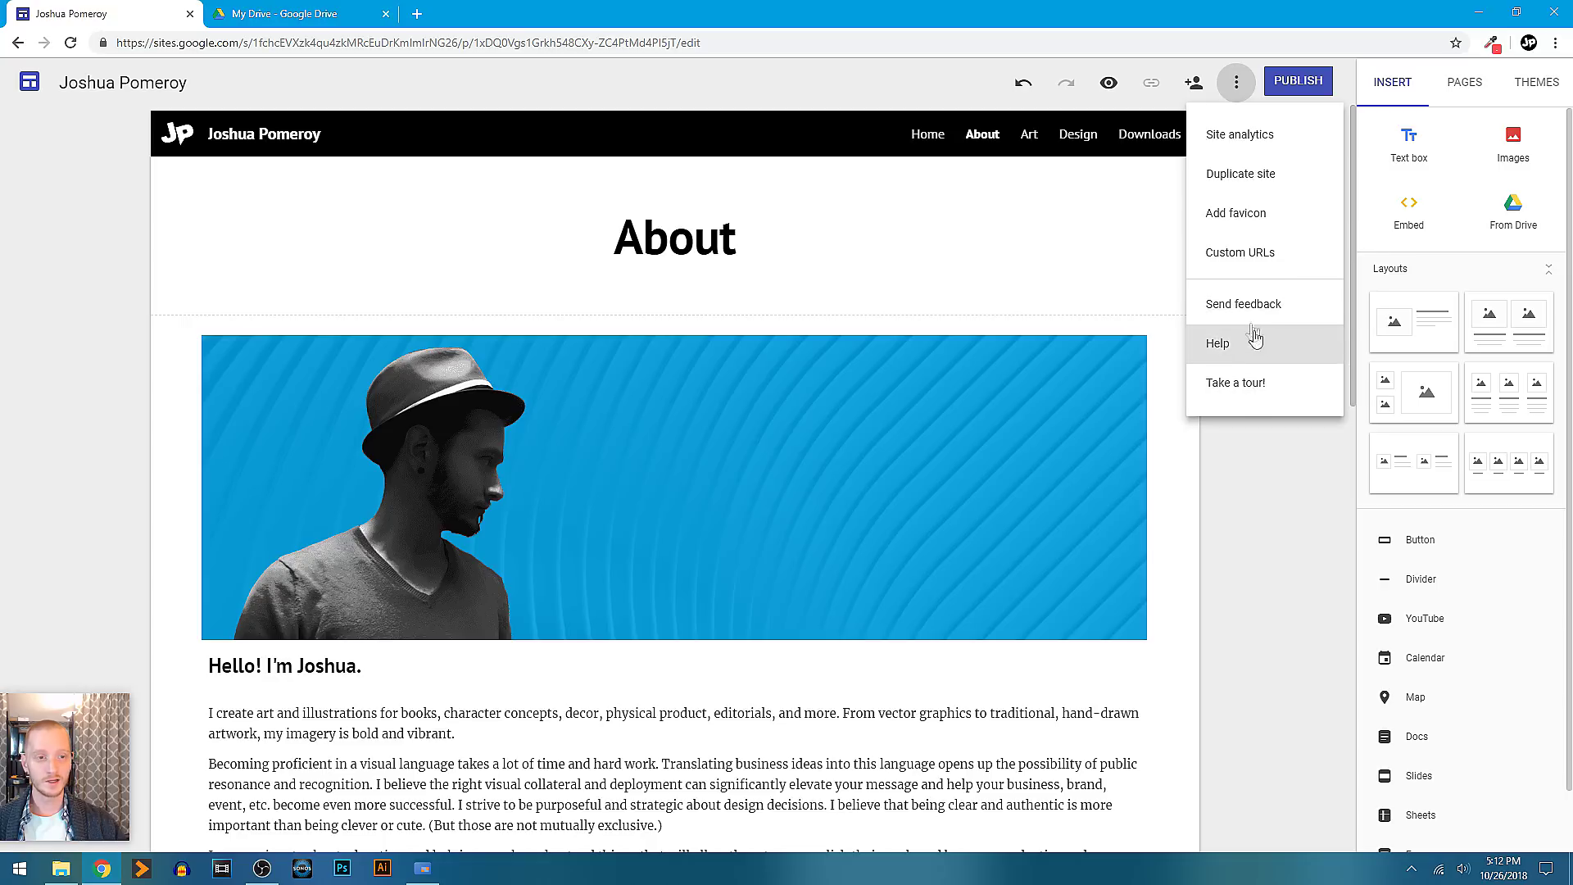
left_click(1237, 89)
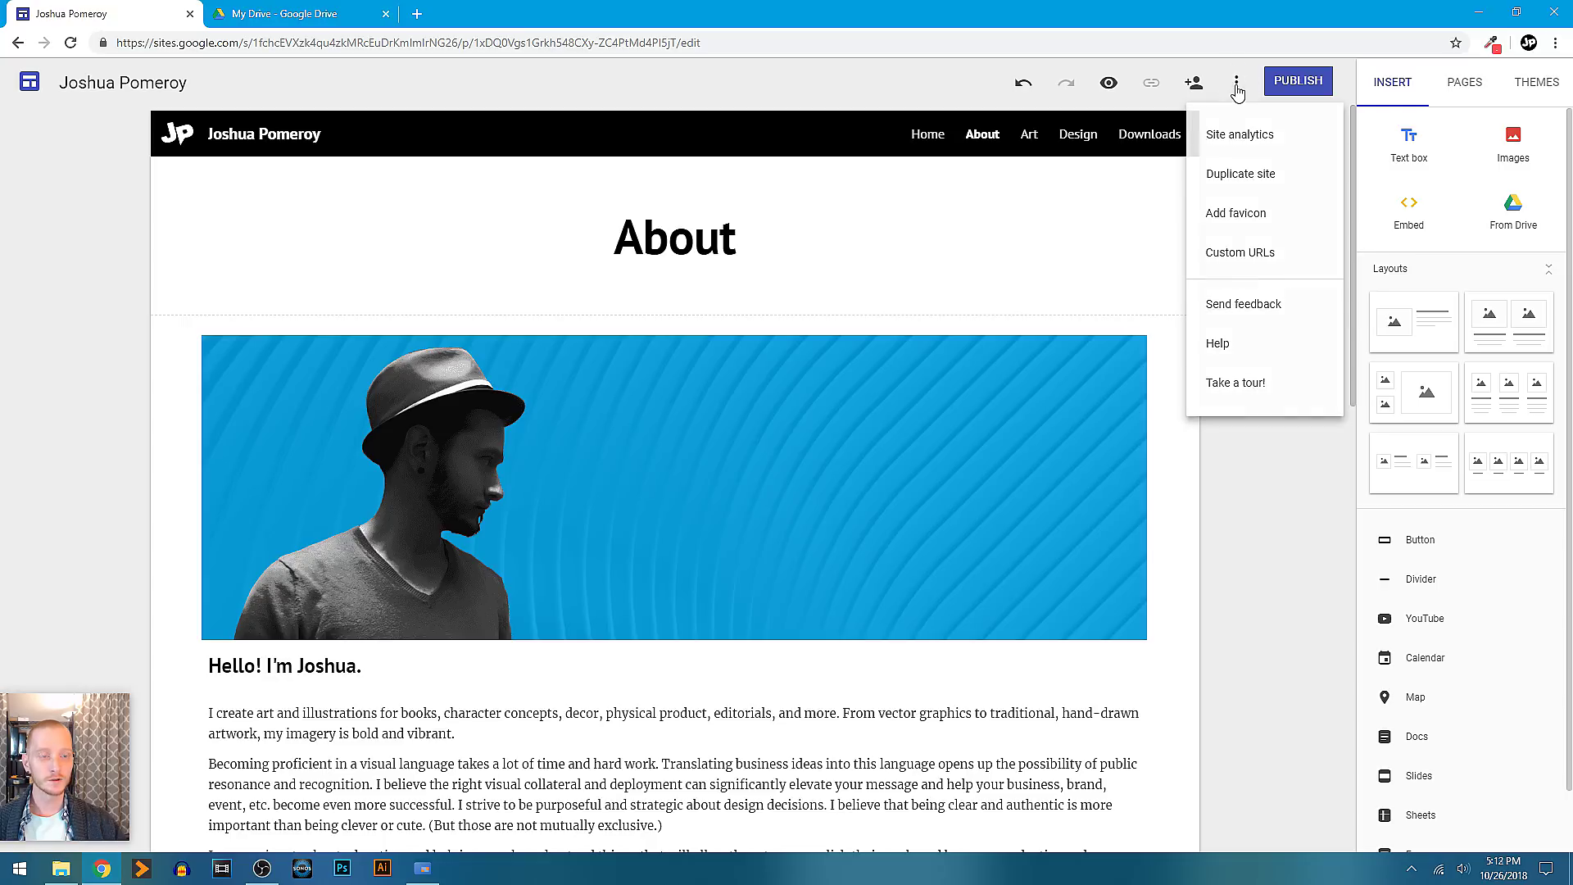
left_click(1307, 90)
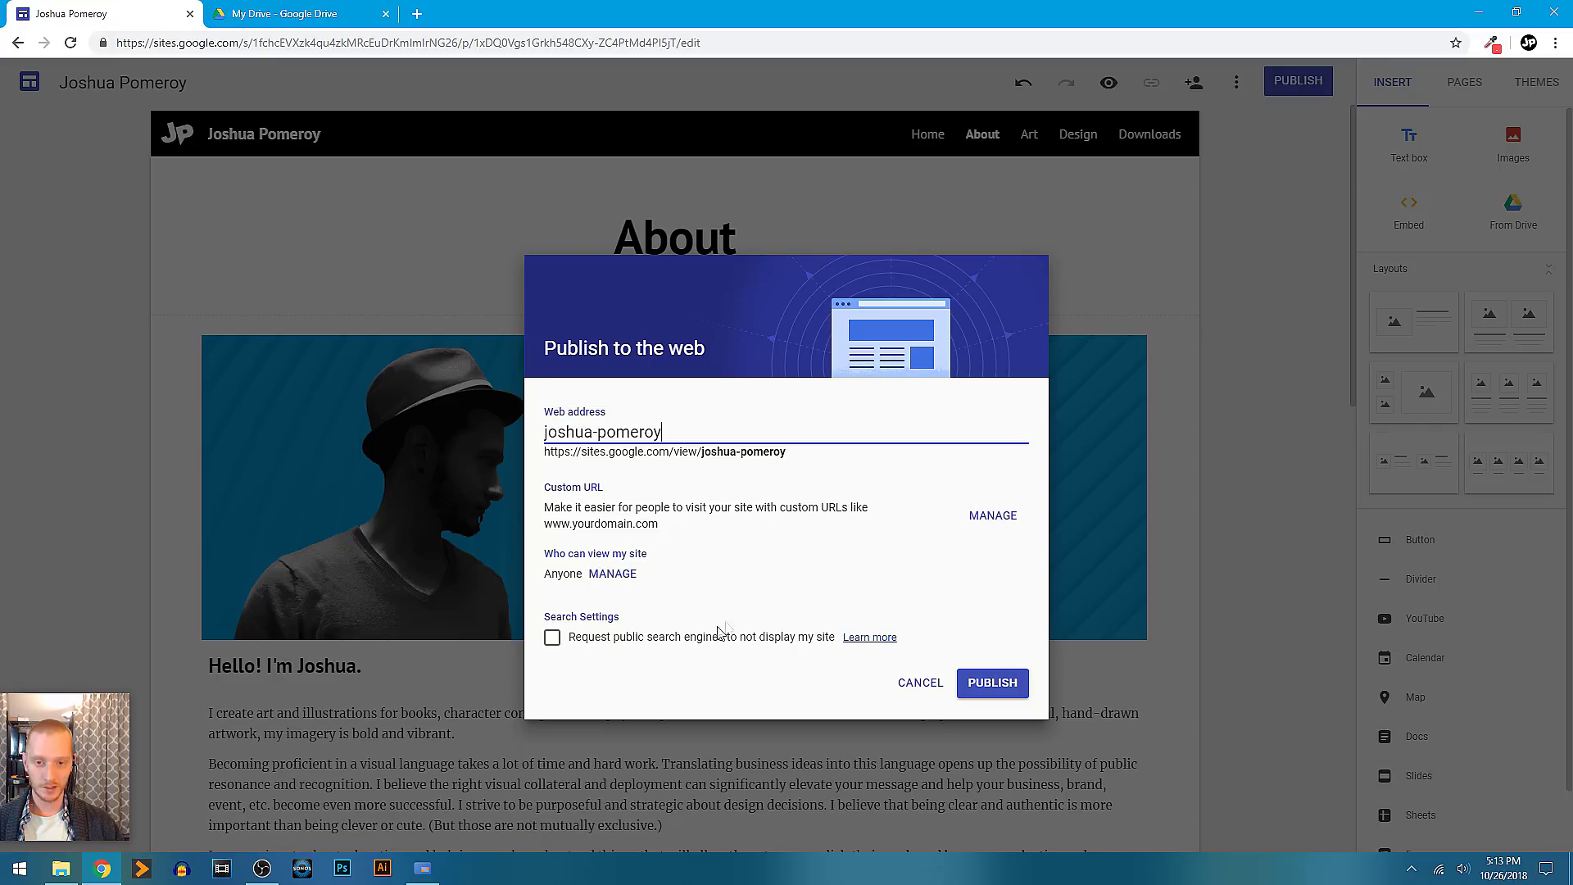
left_click(917, 684)
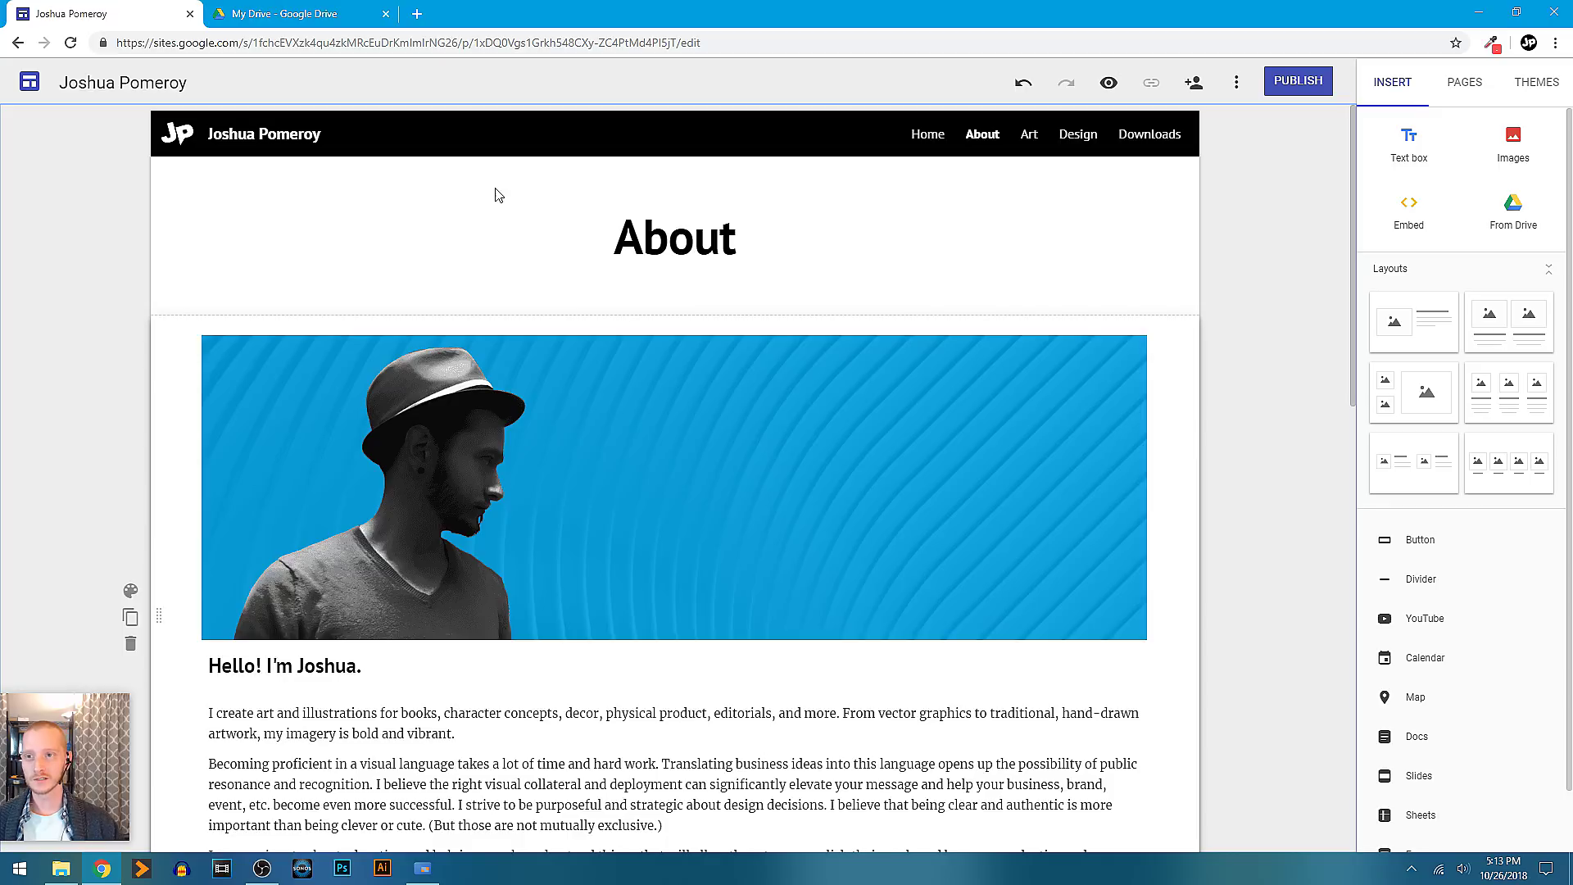
left_click(327, 14)
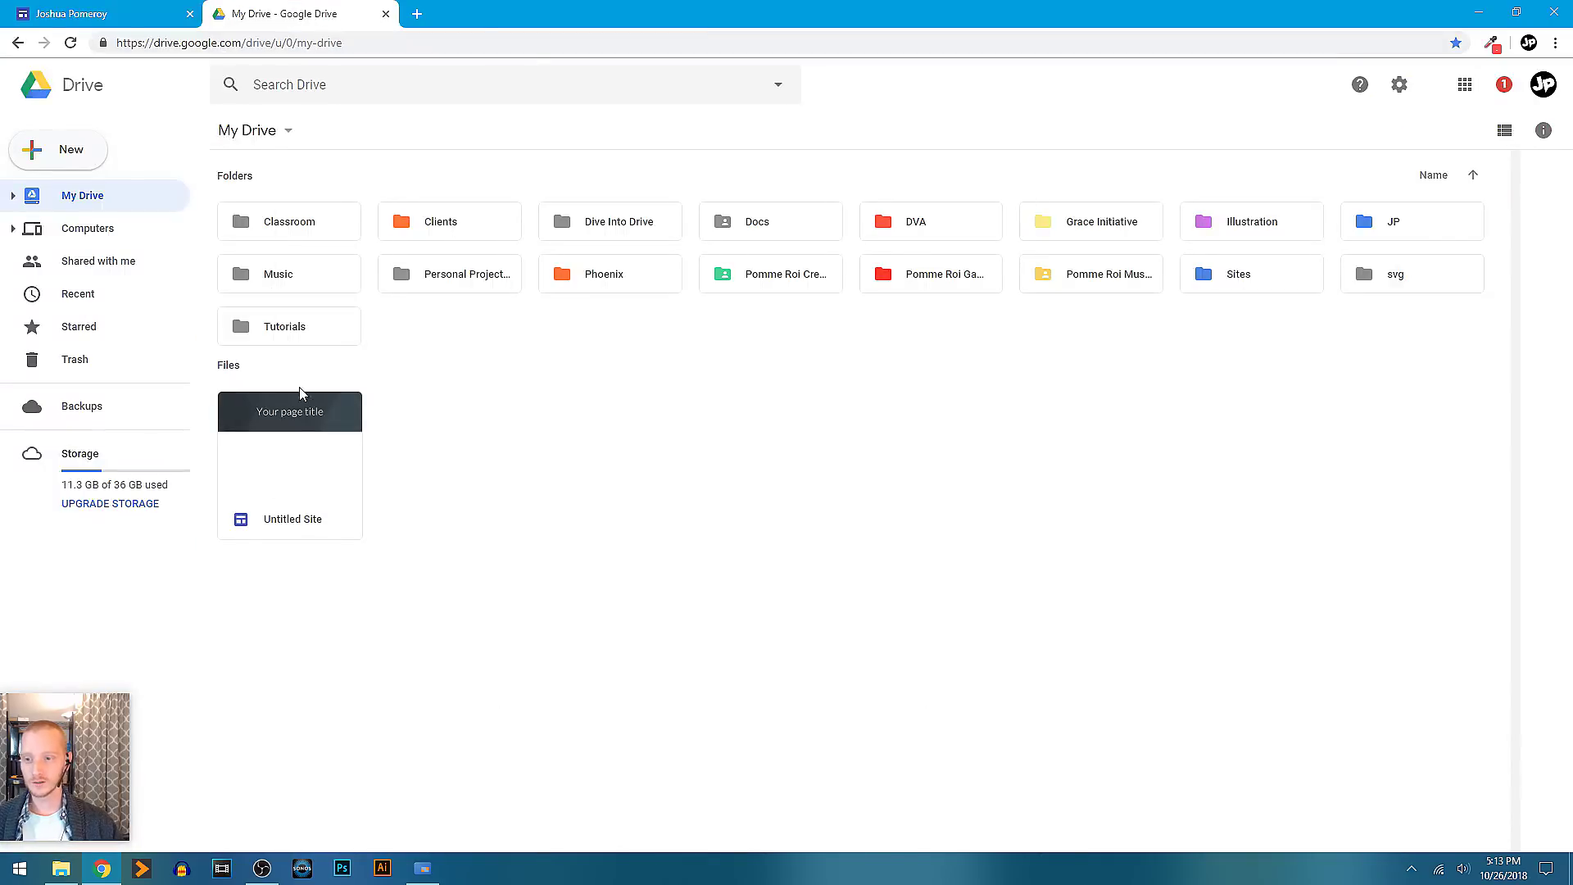
mouse_move(312, 471)
left_mouse_down()
mouse_move(439, 467)
mouse_move(299, 484)
mouse_move(303, 459)
left_mouse_up()
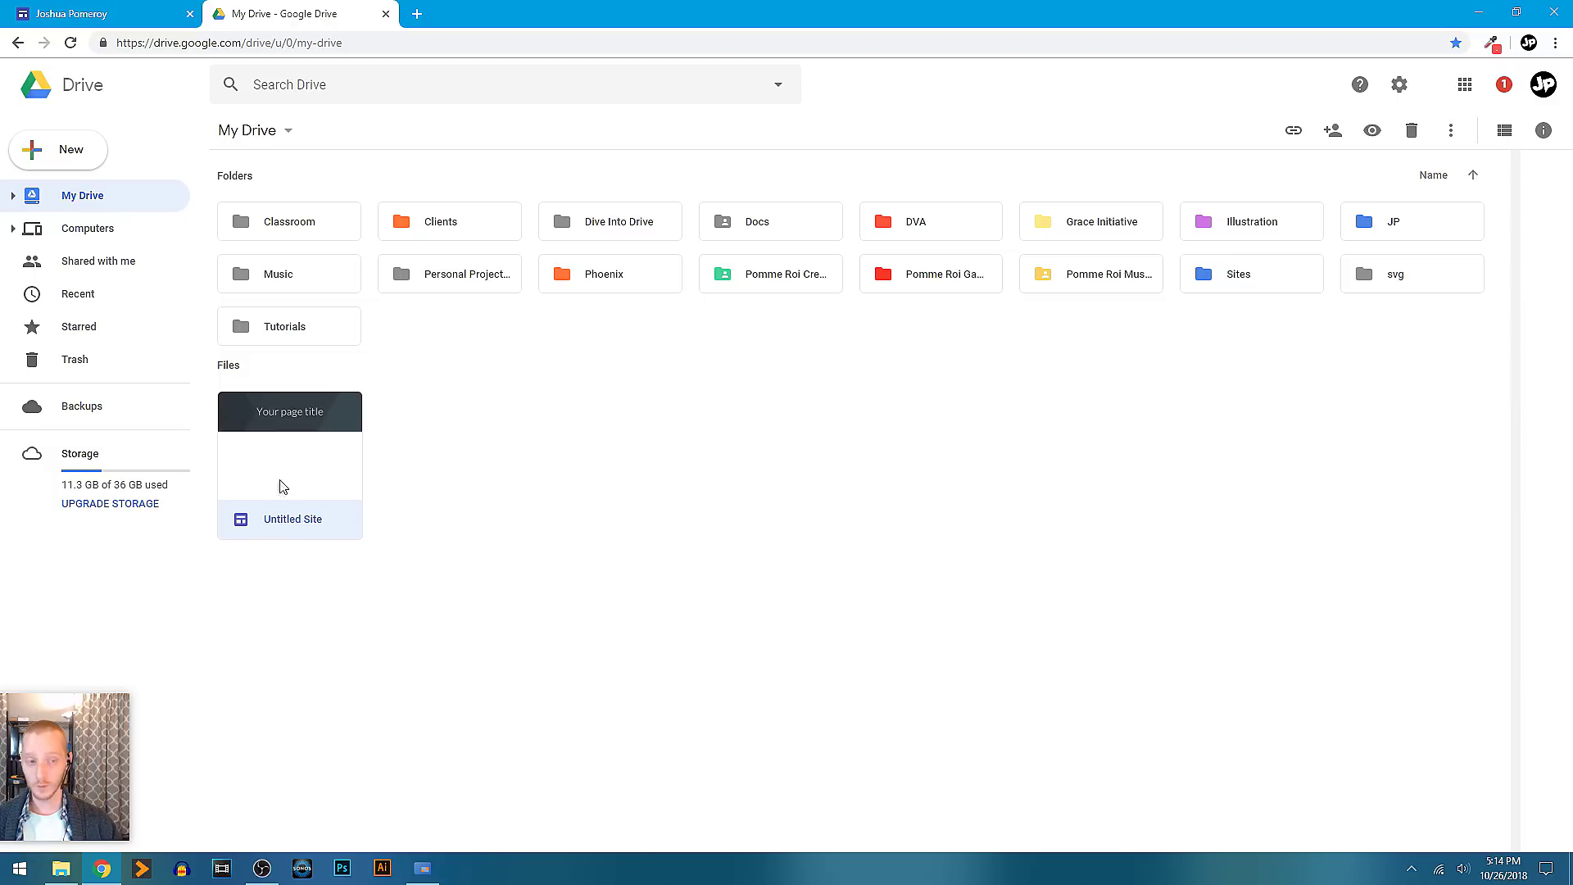
left_click(1251, 284)
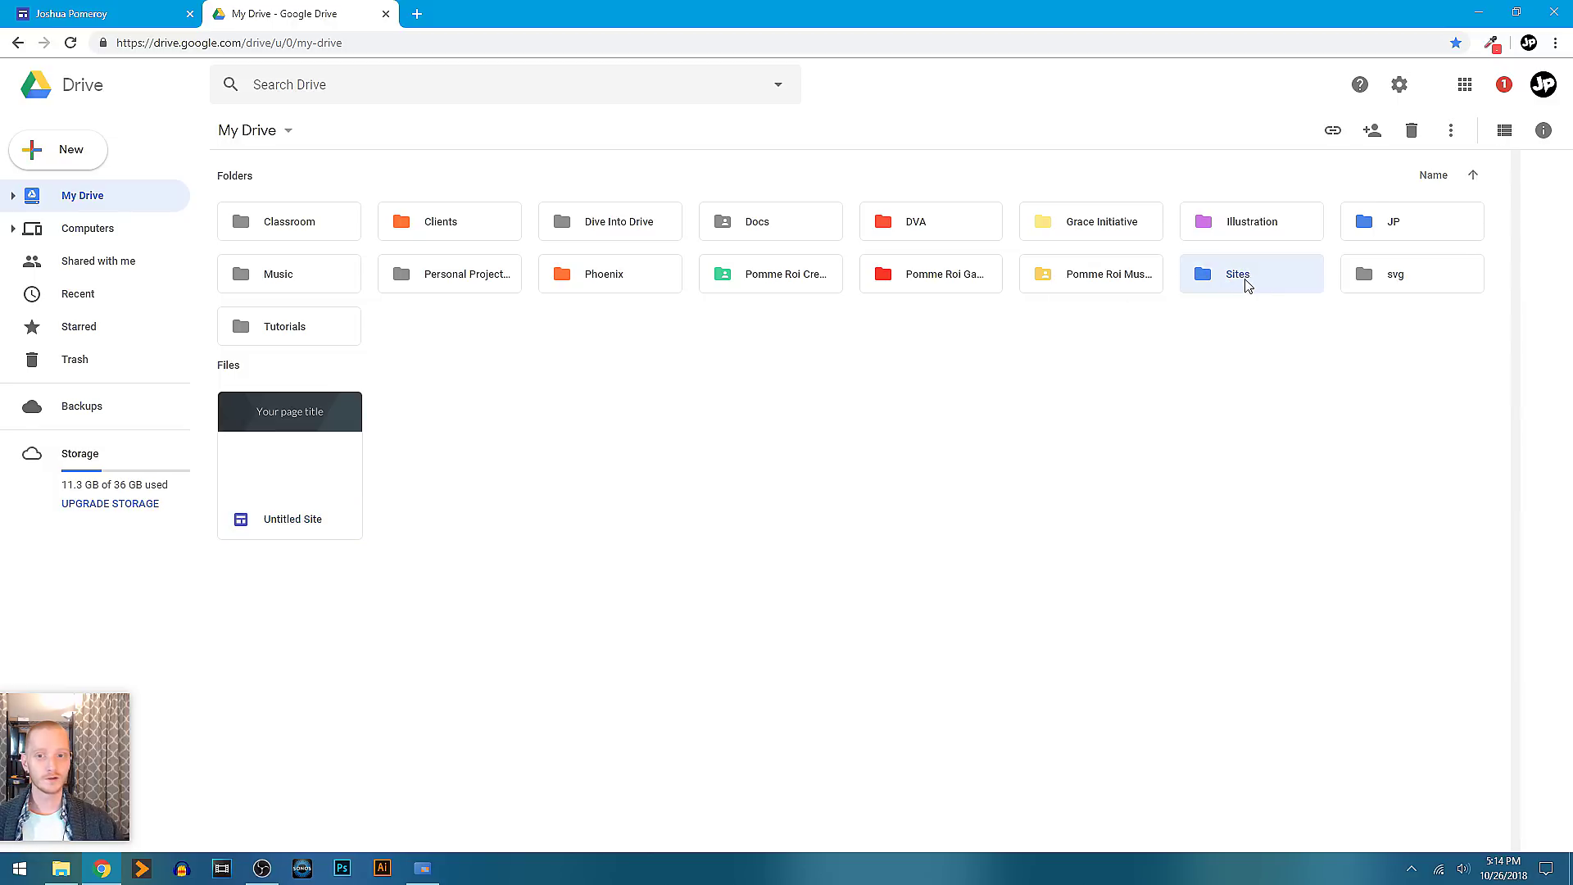
double_click(1265, 283)
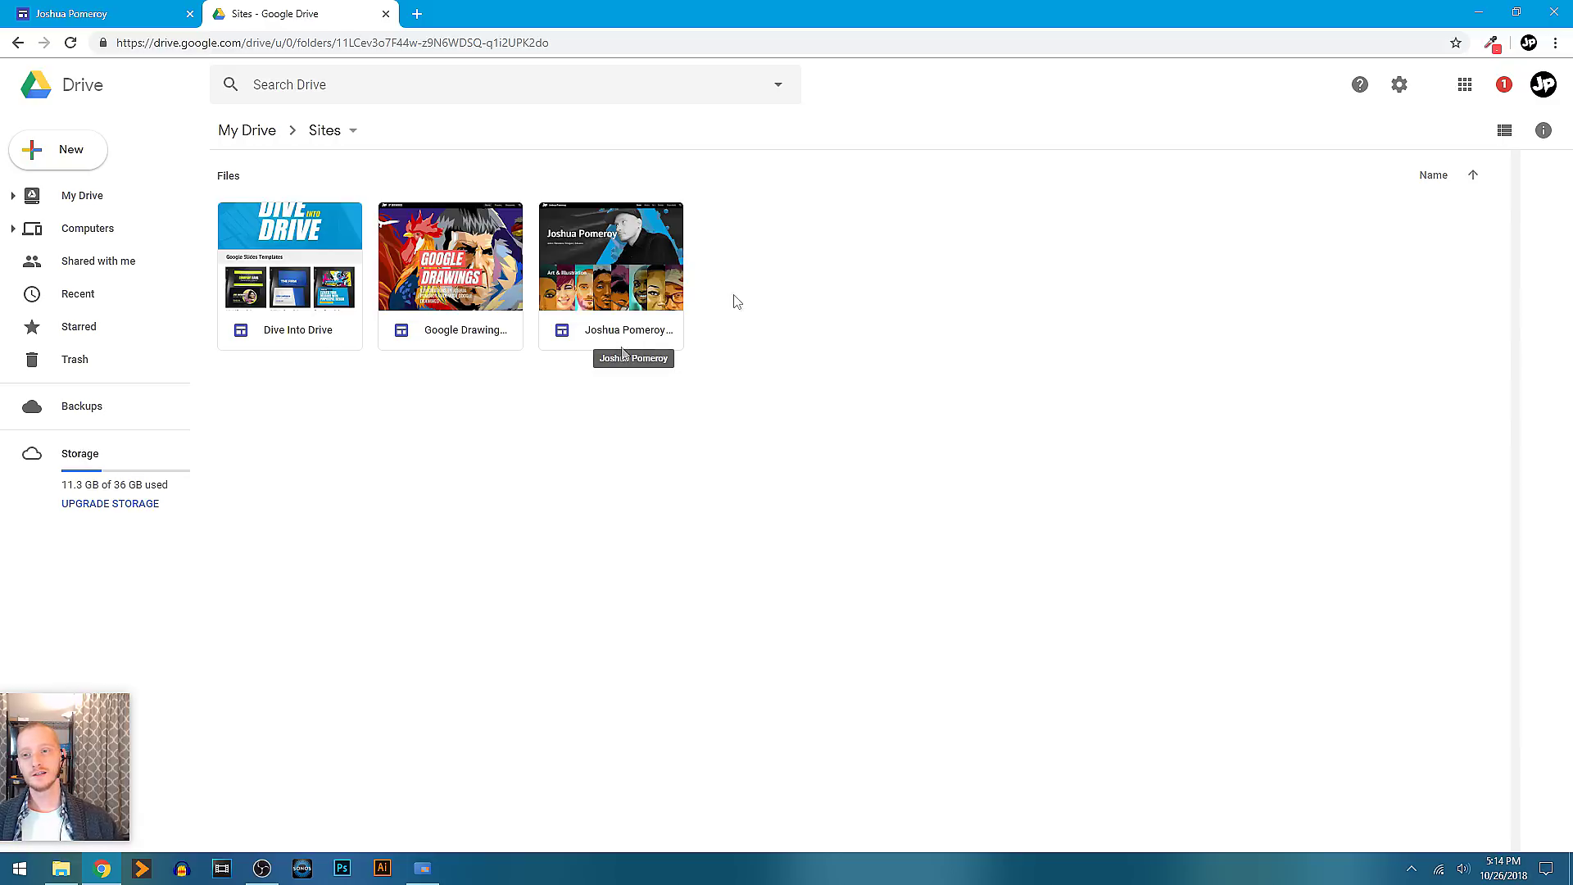
left_click_drag(606, 279, 750, 312)
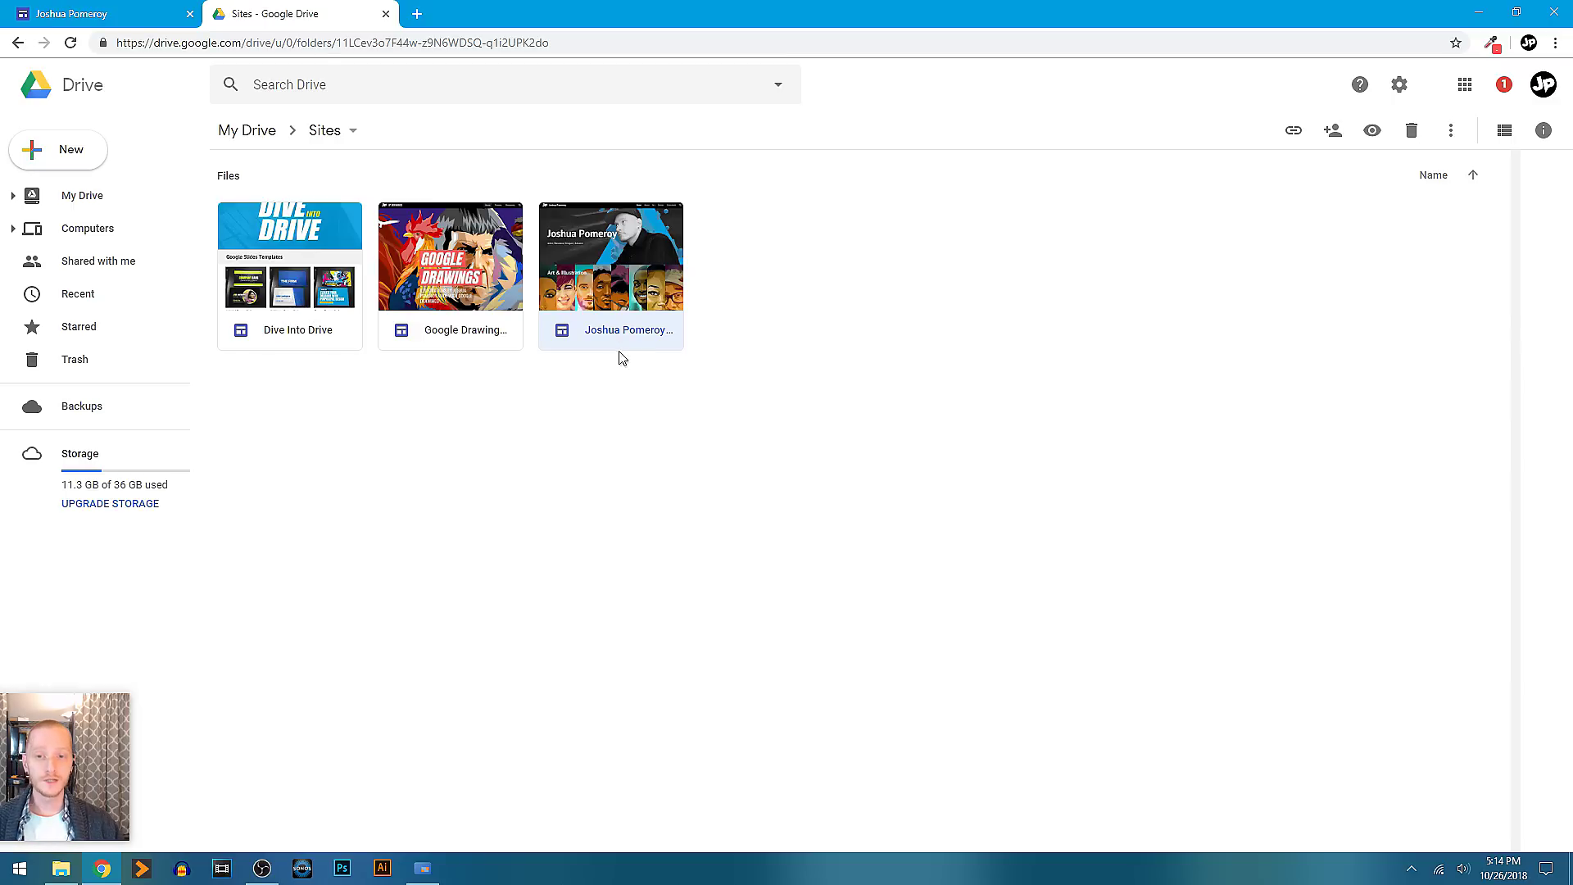
left_click(259, 140)
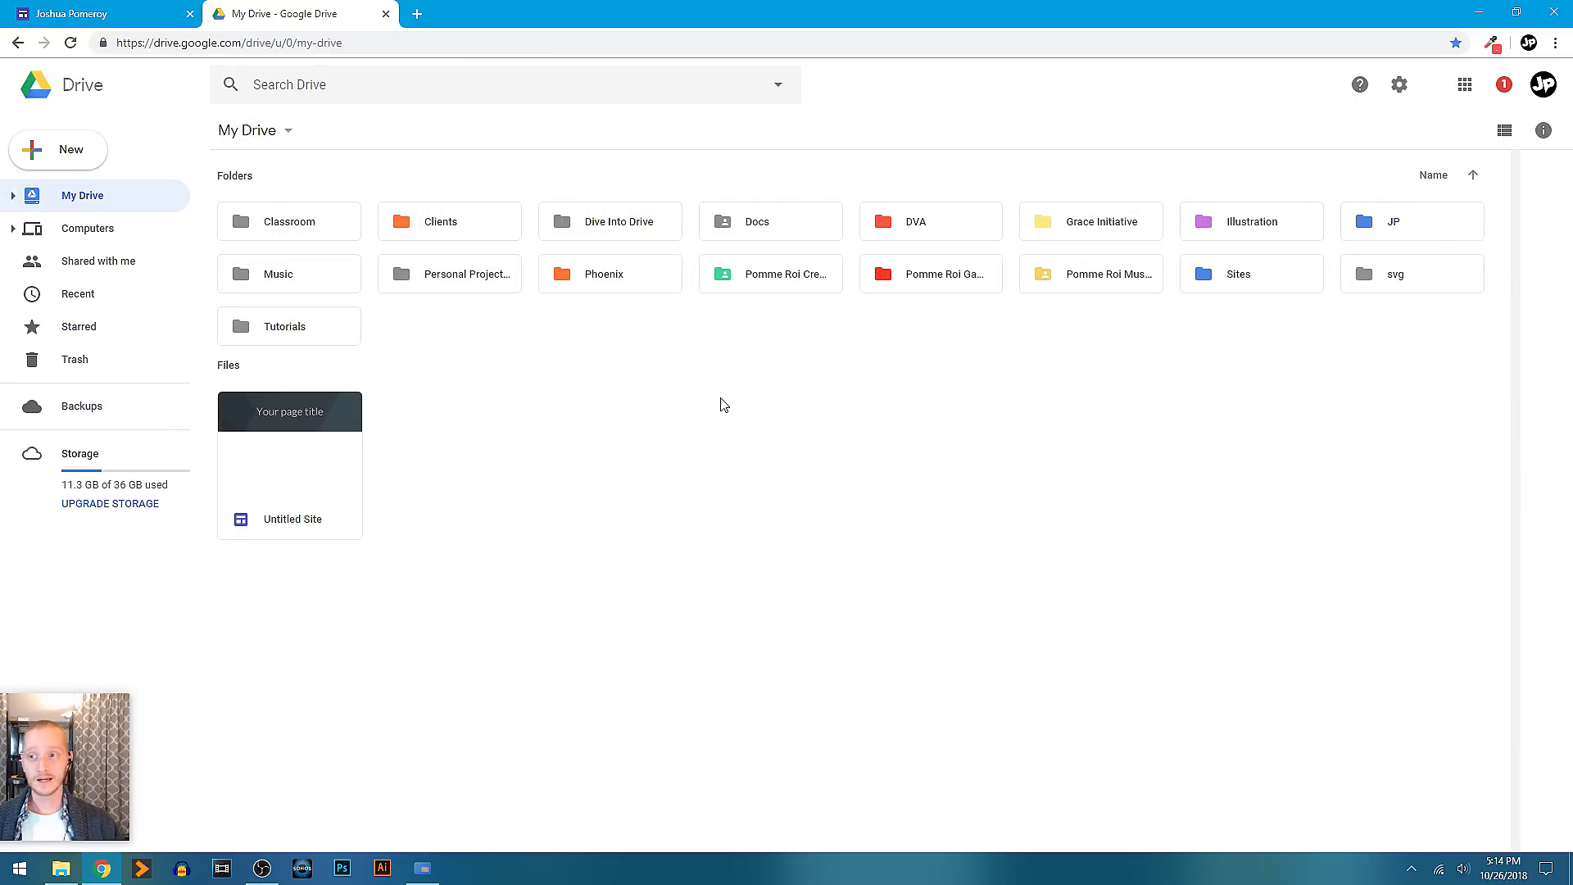
key("shift+f")
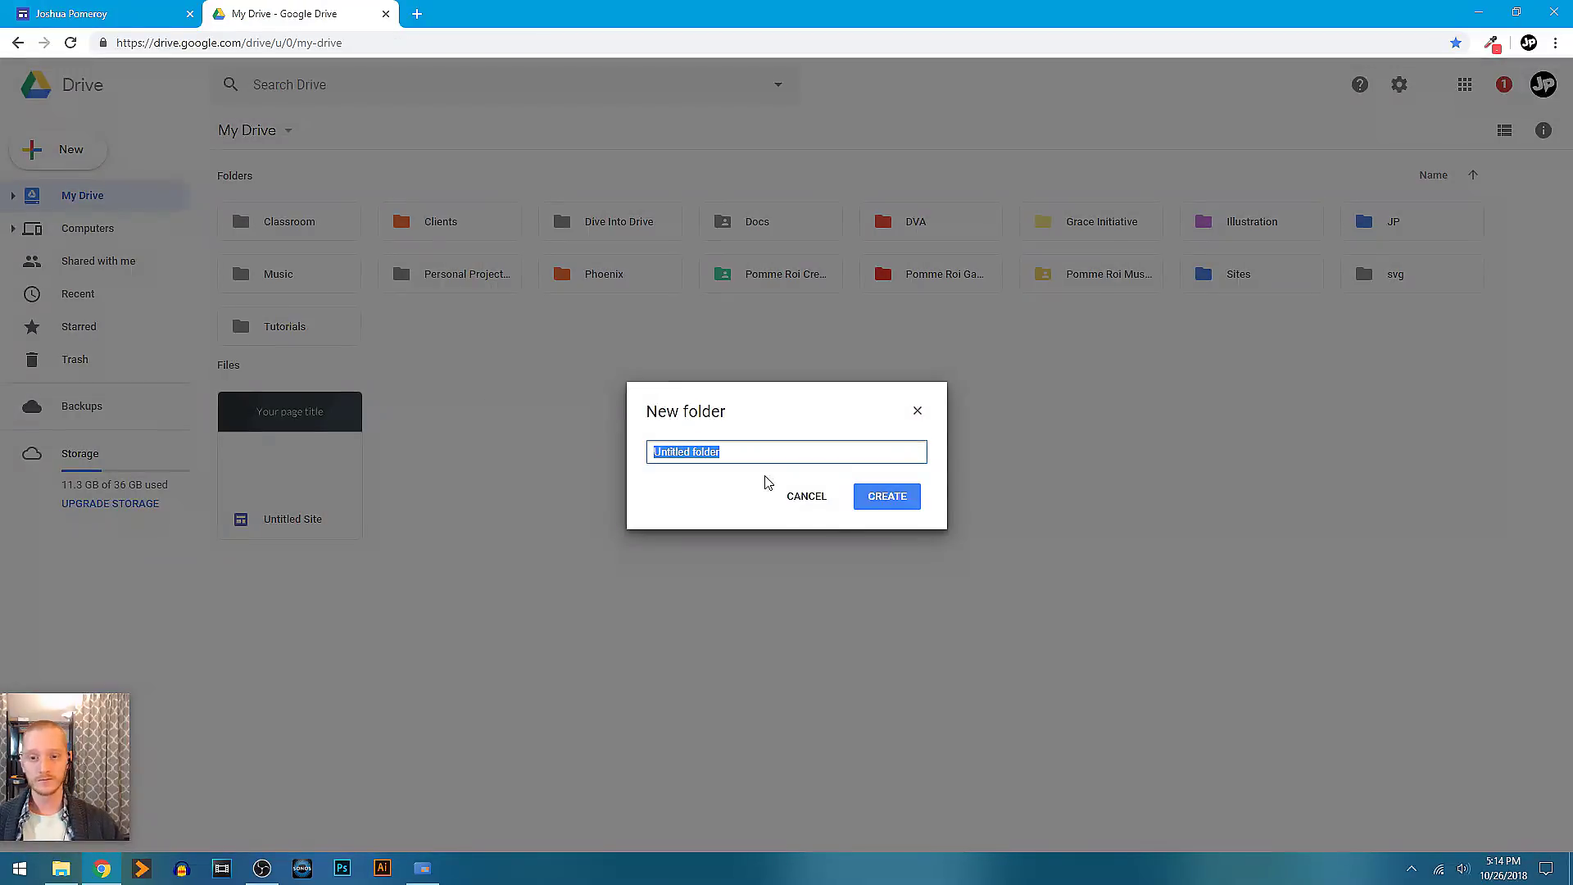
key("ctrl+shift+Tab")
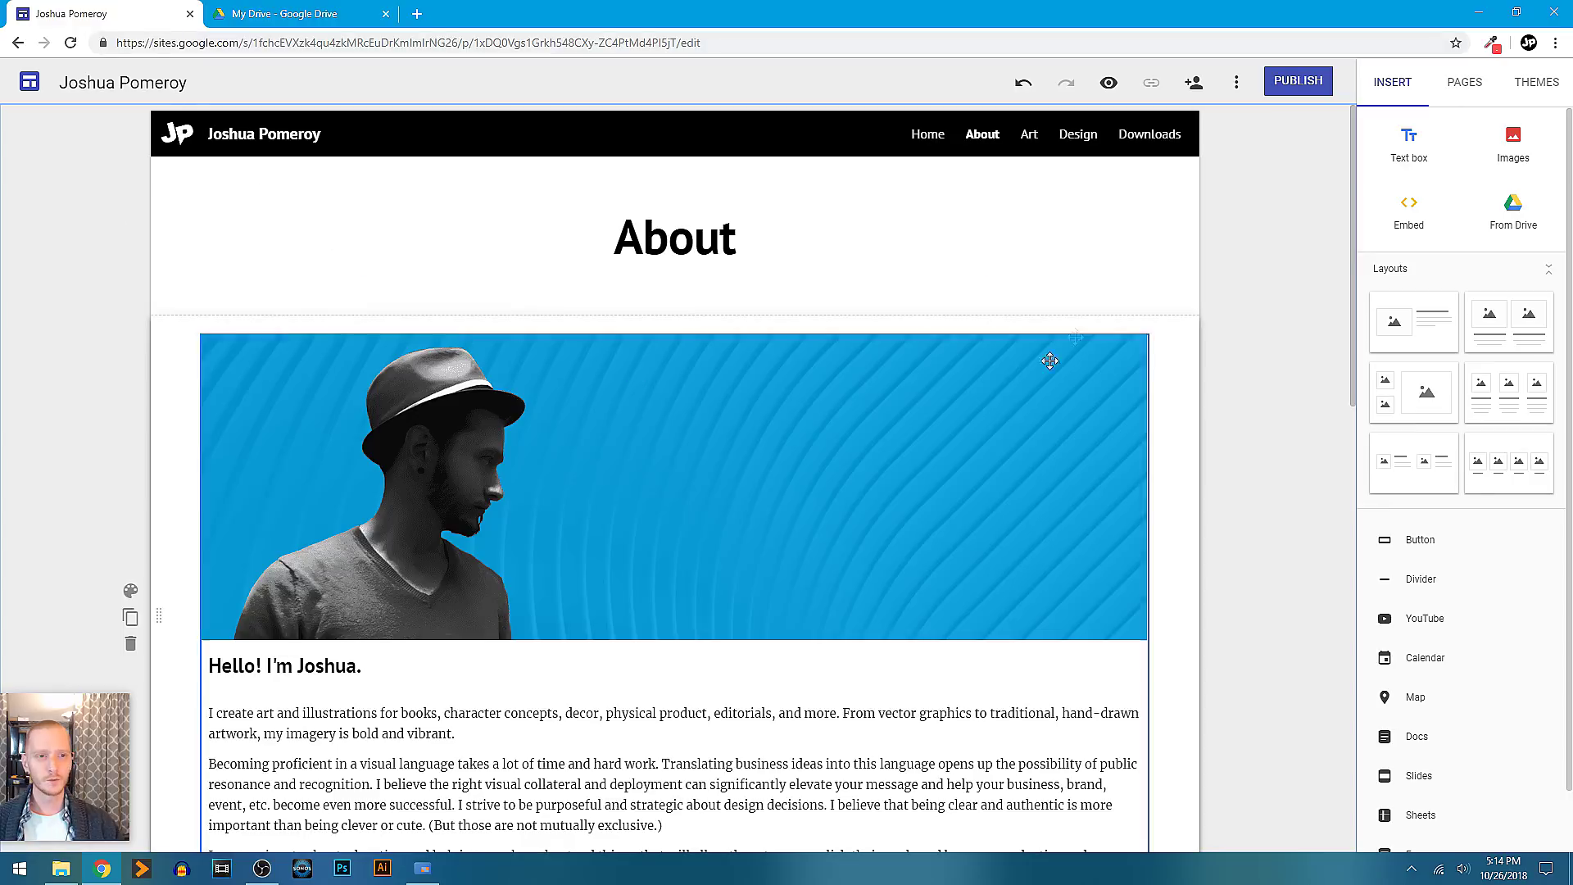
Open the portfolio's Home page and scroll down toward the Art & Illustration section
left_click(928, 138)
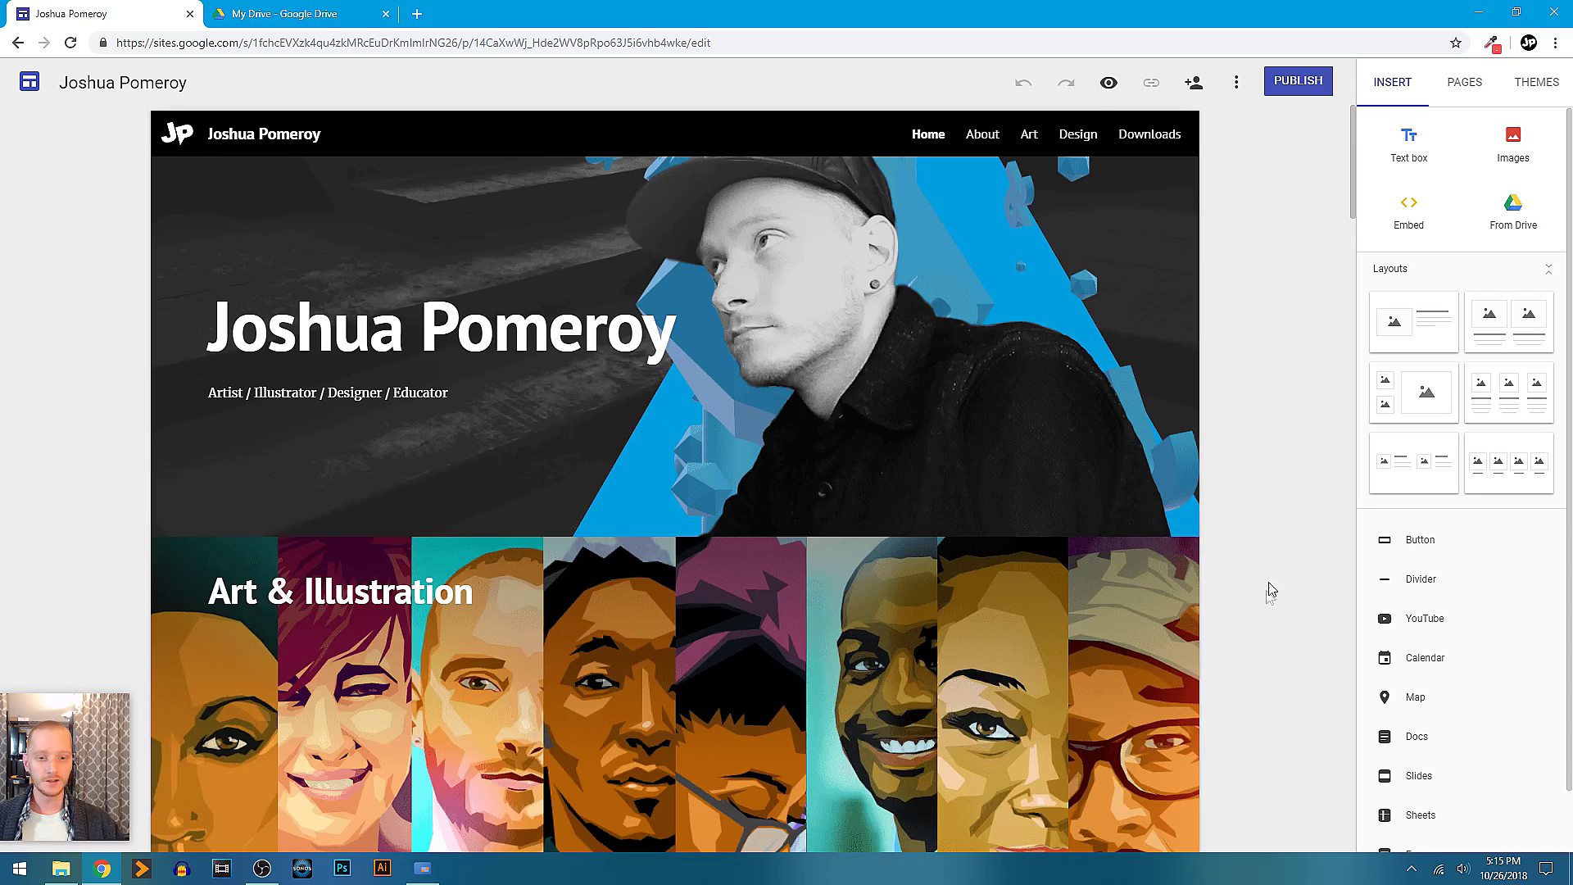
scroll(1299, 421, "down", 6)
scroll(1303, 312, "down", 8)
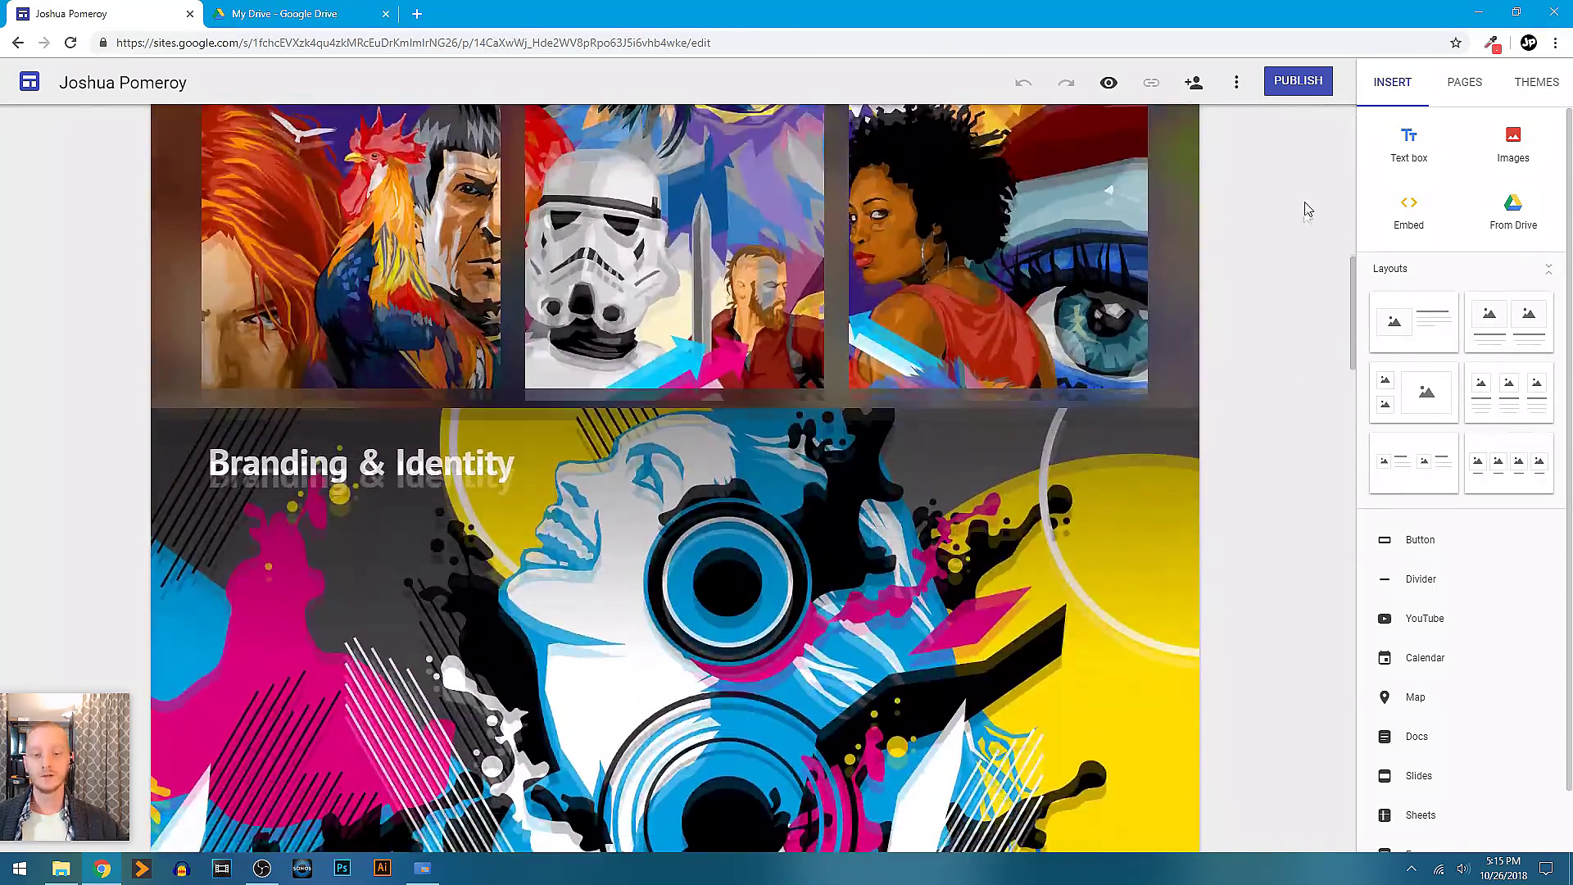
scroll(1281, 481, "down", 10)
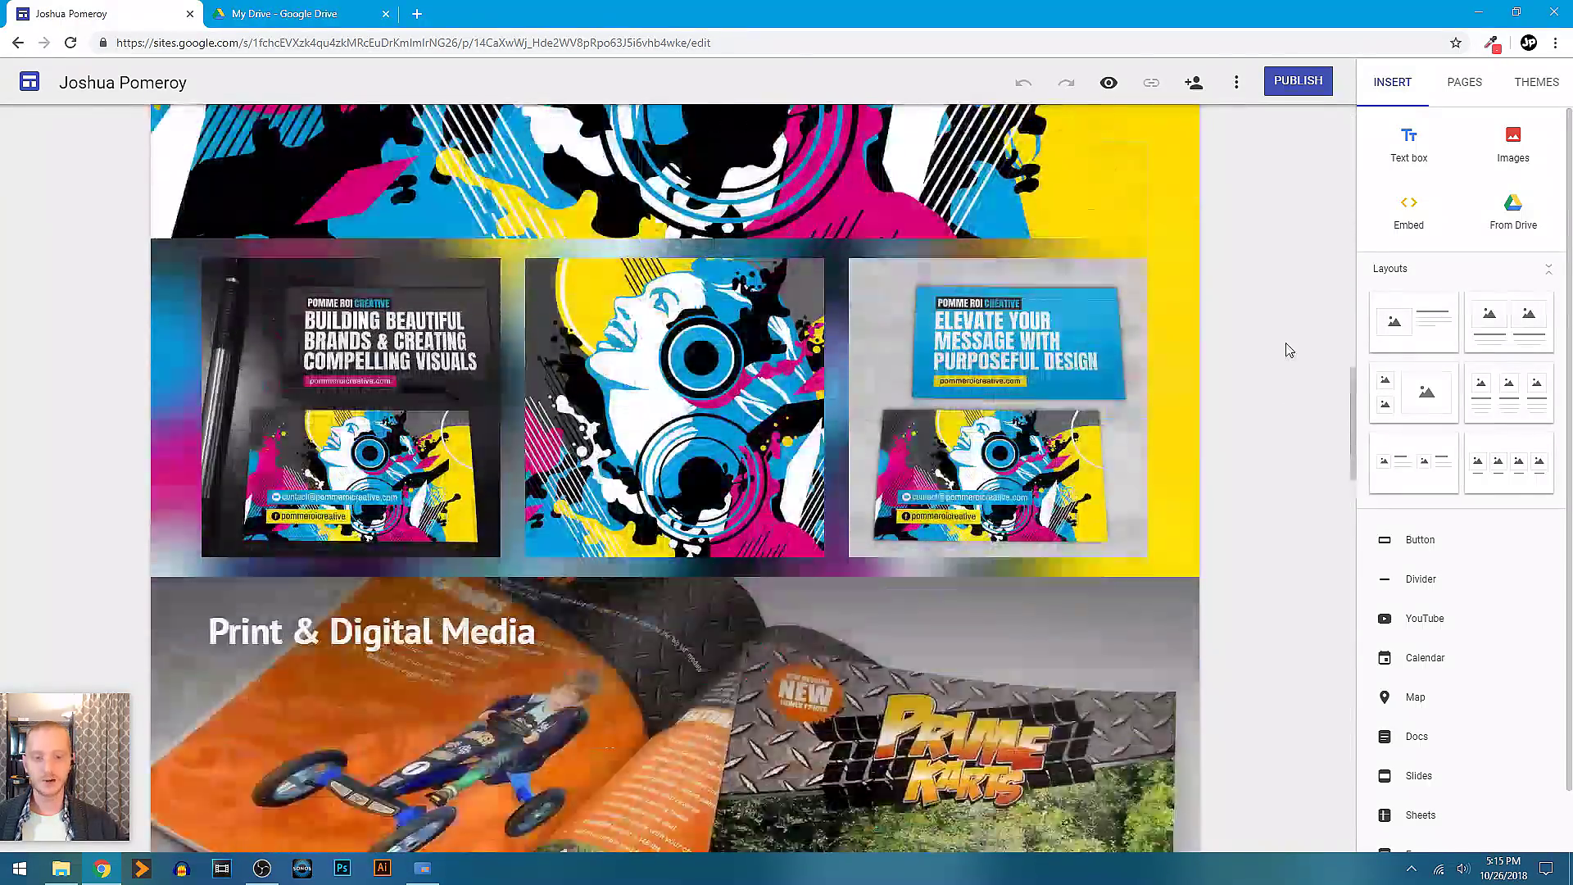
scroll(1297, 239, "down", 10)
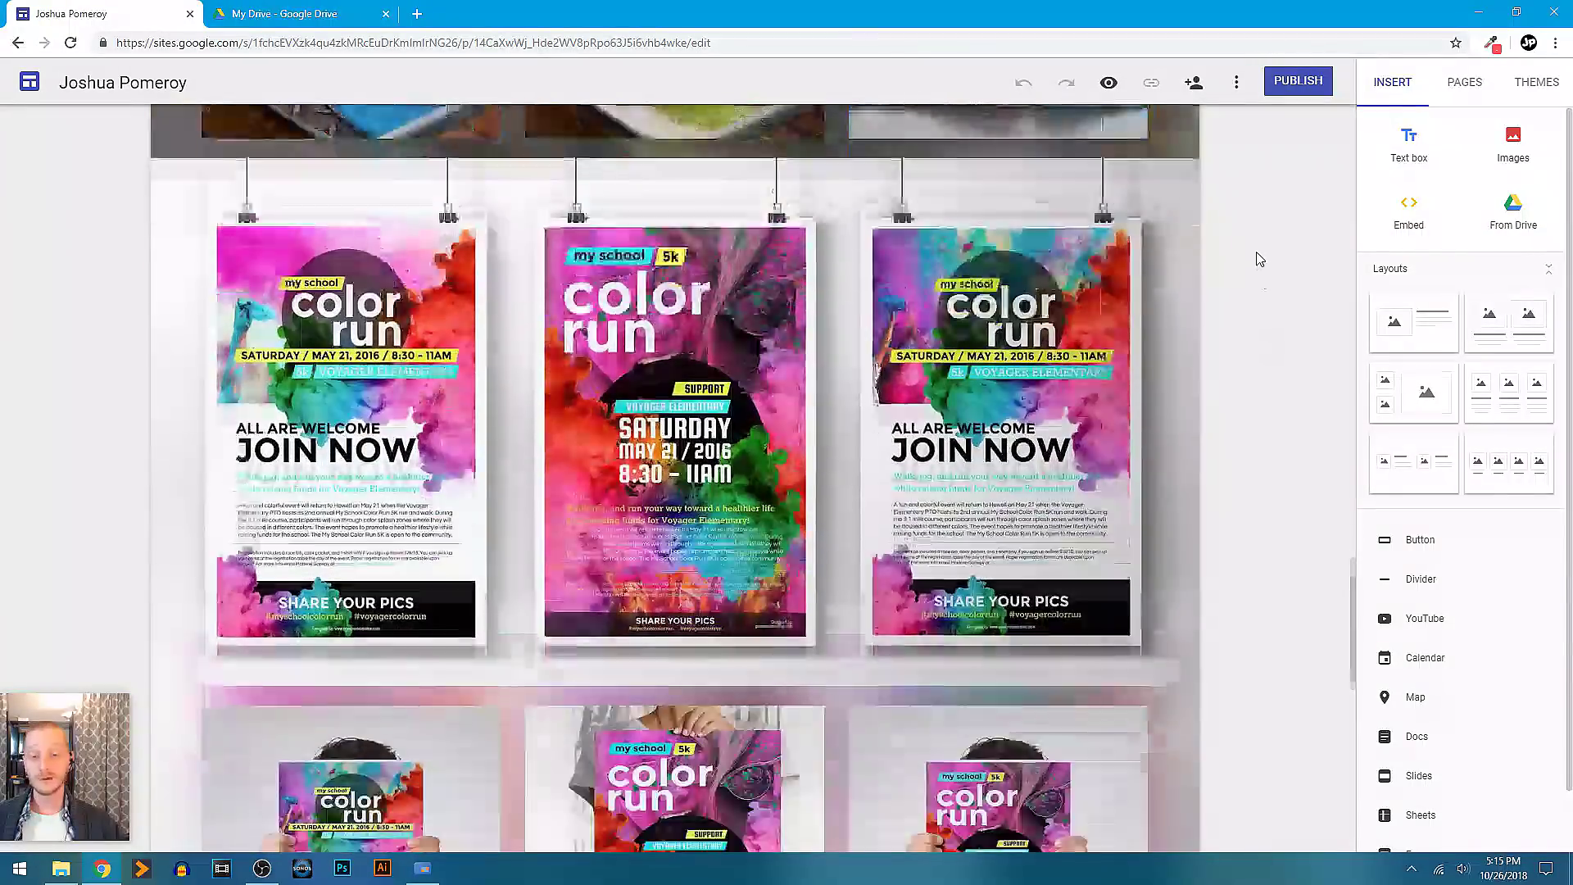
scroll(1253, 218, "down", 5)
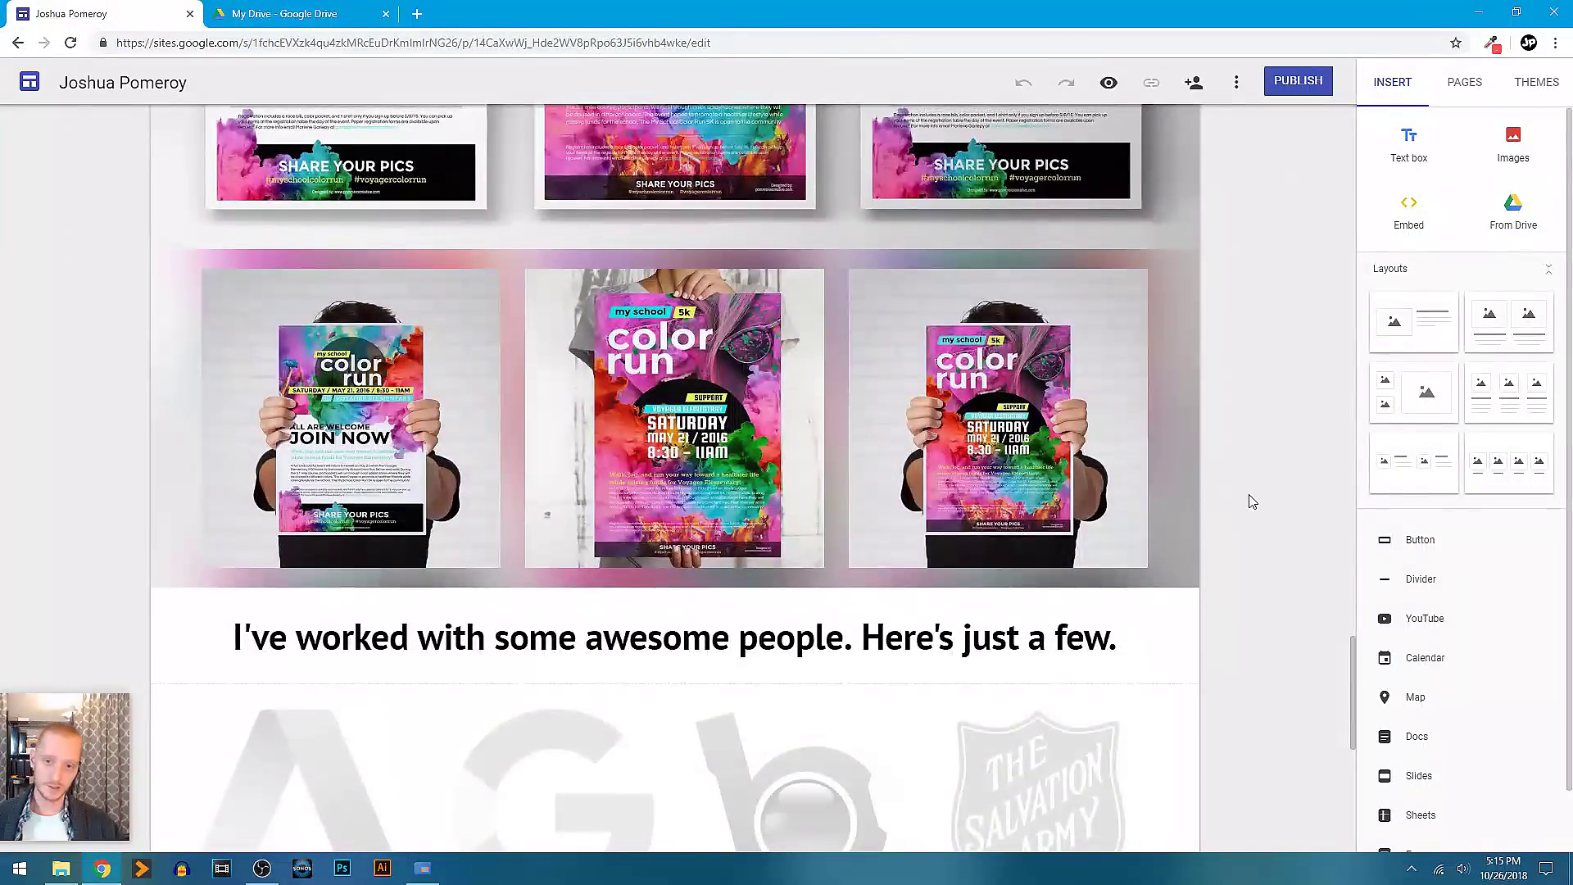
scroll(1266, 375, "down", 5)
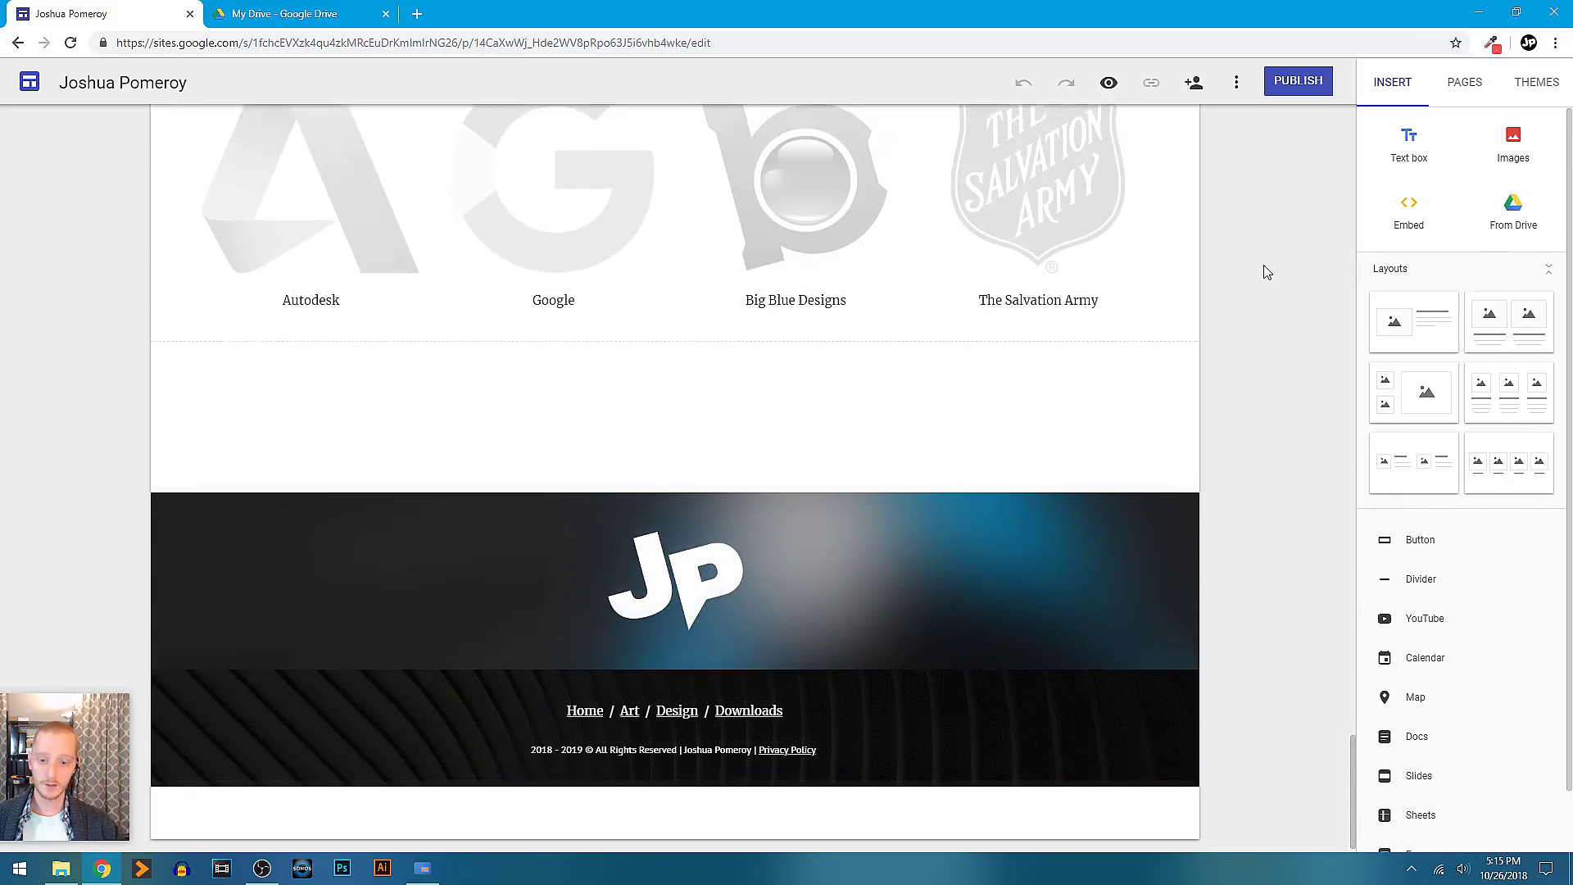
scroll(1259, 295, "up", 2)
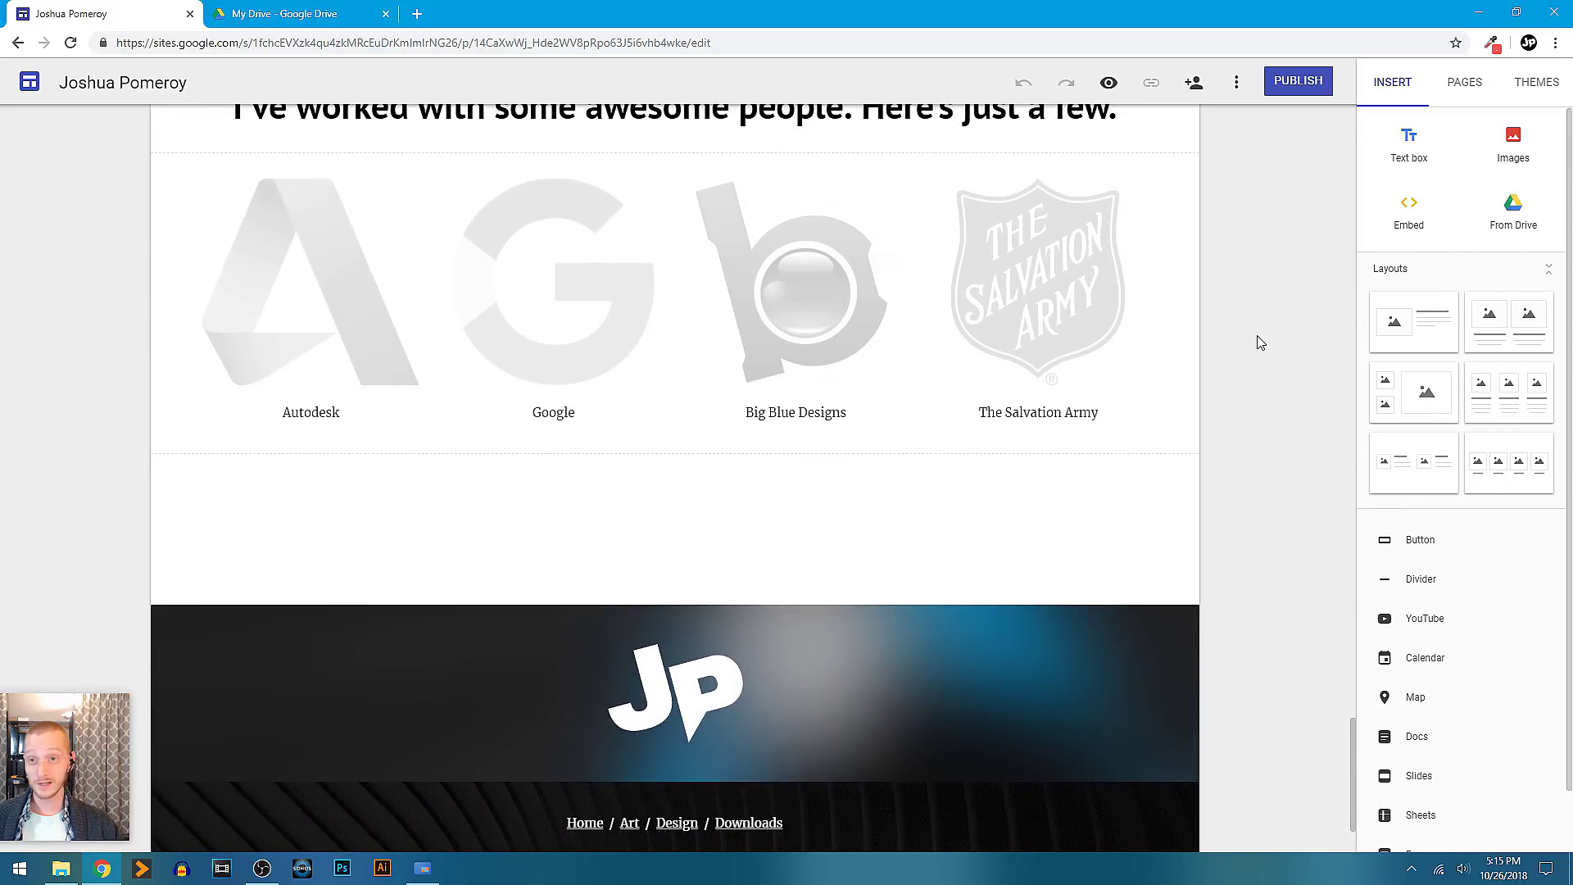
scroll(1257, 426, "up", 1)
scroll(1256, 532, "up", 10)
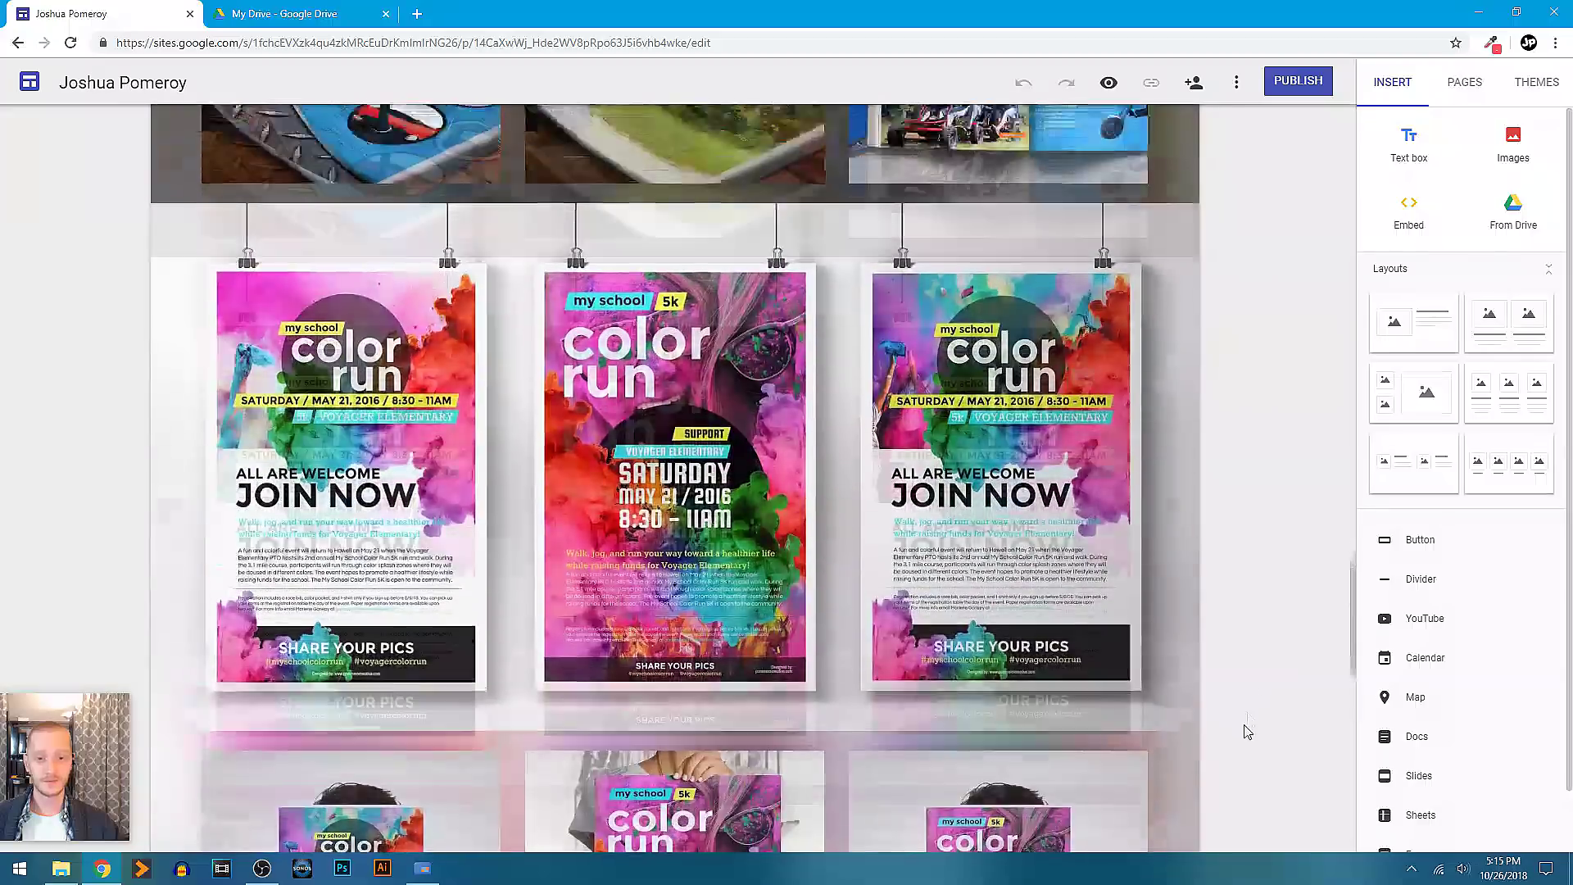